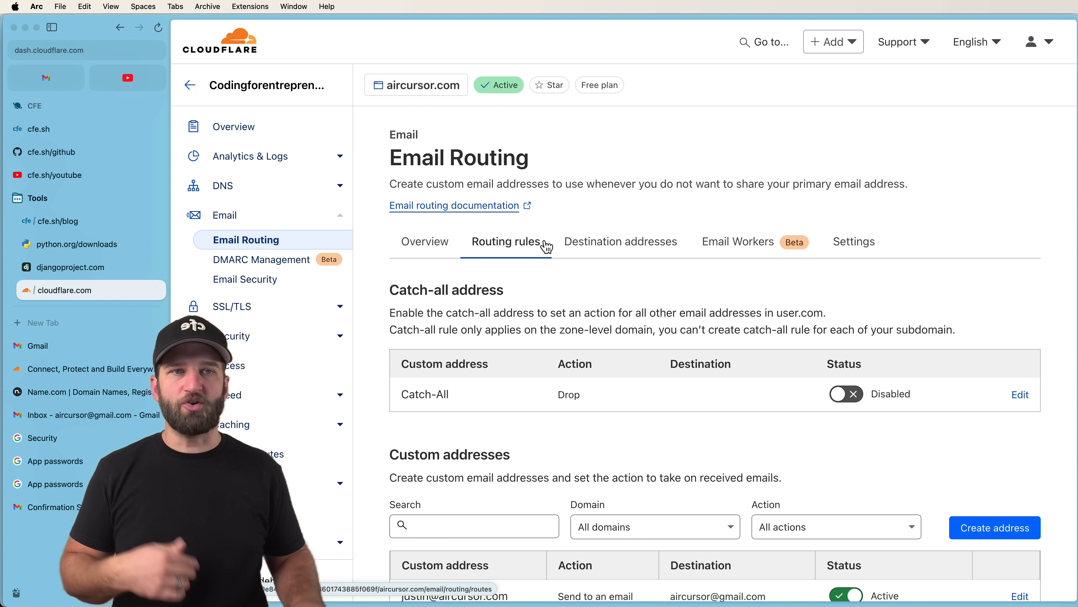
Switch to the Gmail inbox showing the 'Hello world from custom email' thread.
{"action": "left_click", "coordinate": [38, 346]}
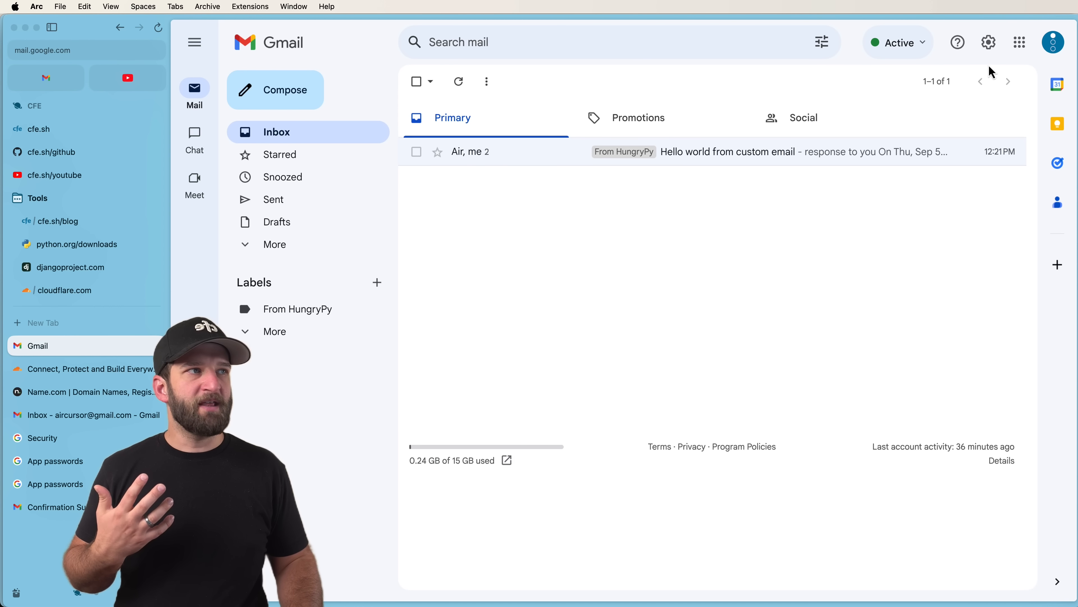
{"action": "left_click", "coordinate": [1053, 42]}
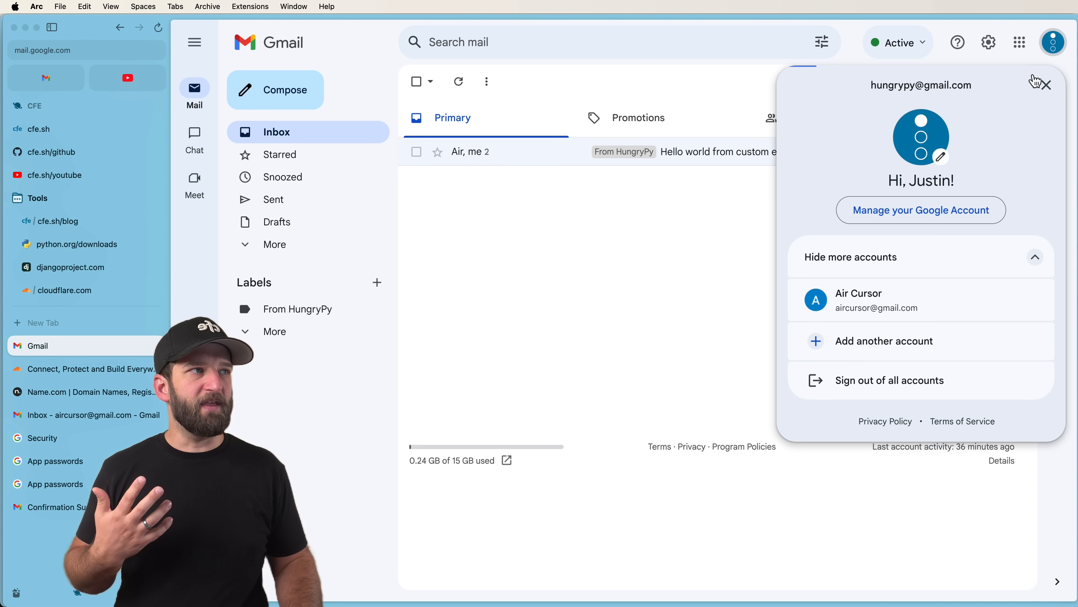
{"action": "left_click", "coordinate": [883, 292]}
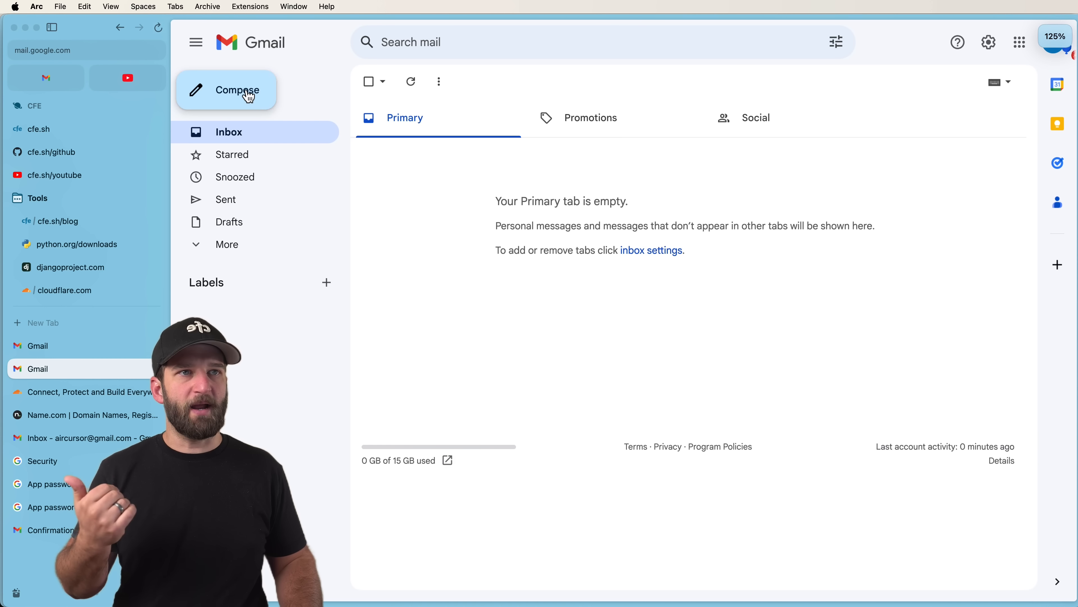
{"action": "left_click", "coordinate": [248, 97]}
{"action": "left_click", "coordinate": [748, 231]}
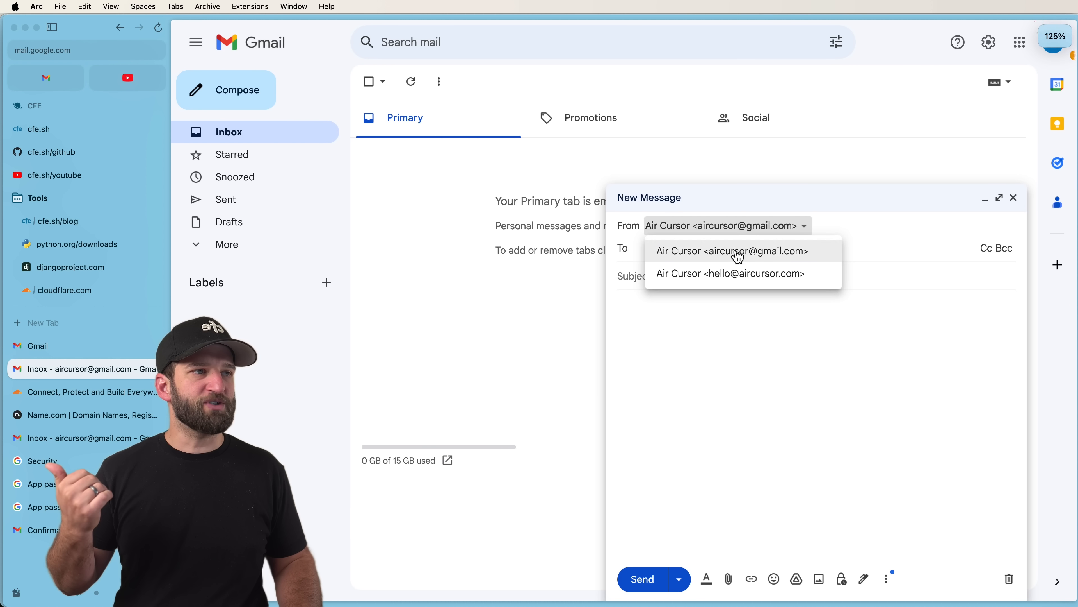
{"action": "left_click", "coordinate": [728, 273]}
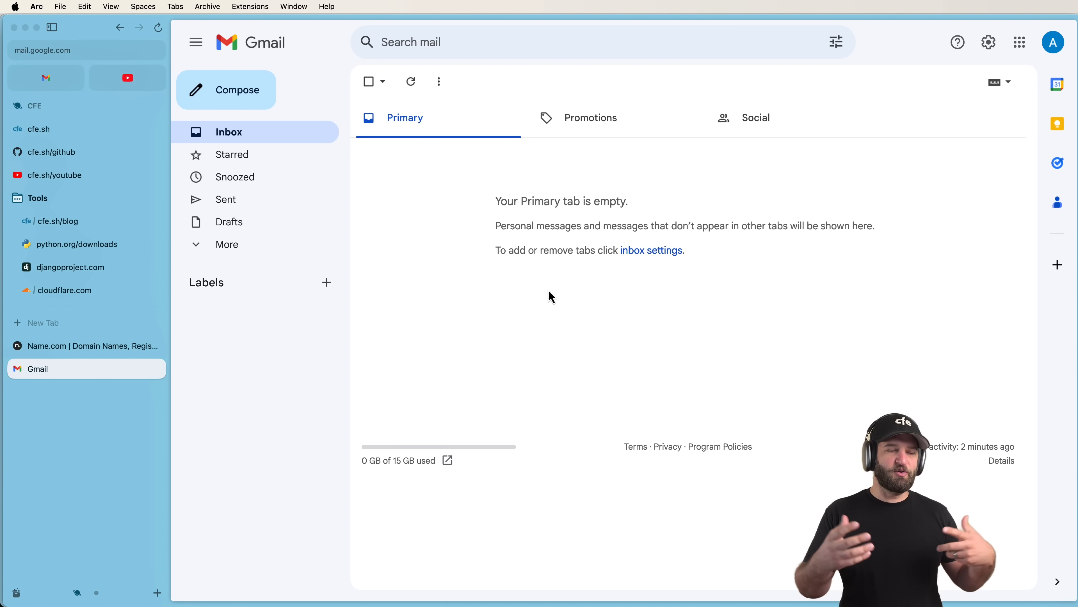
Check the Name.com registrar and Cloudflare's Manage Domains and Register Domains pages, then return home.
{"action": "left_click", "coordinate": [113, 351]}
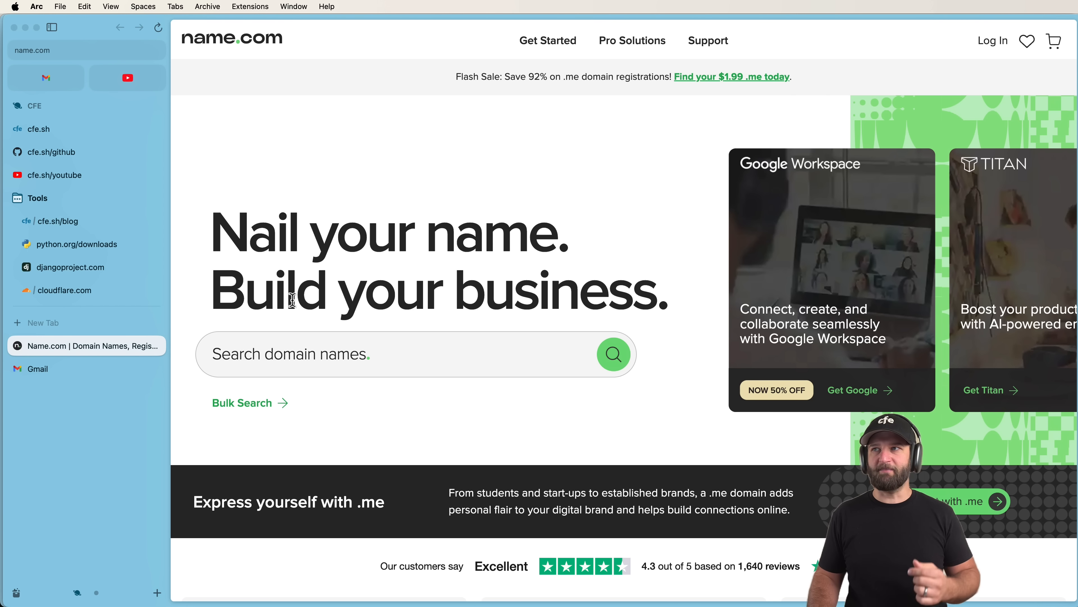
{"action": "left_click", "coordinate": [125, 292]}
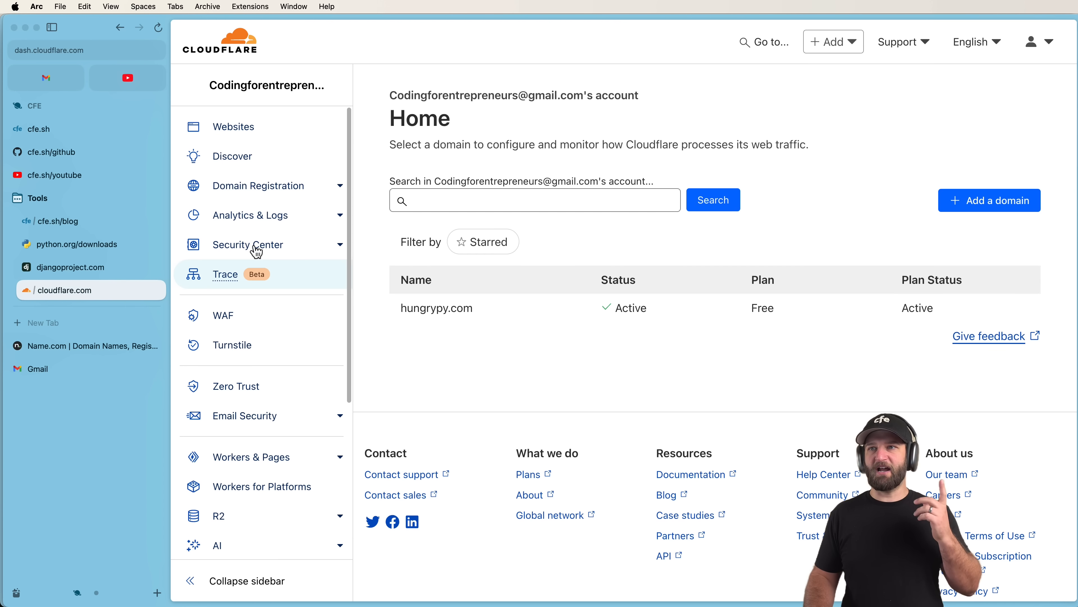
{"action": "left_click", "coordinate": [307, 193]}
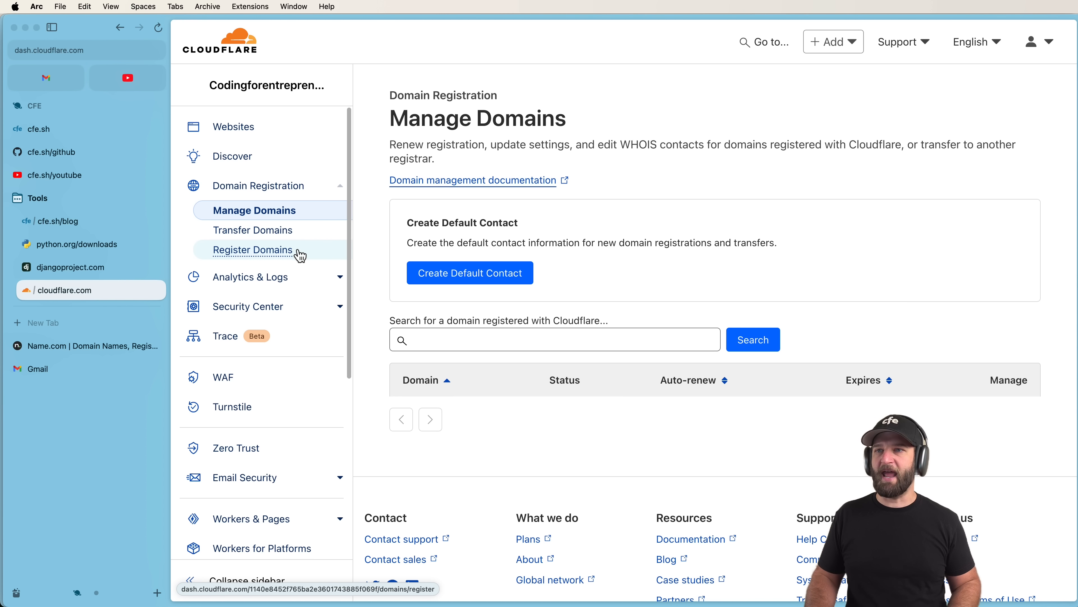
{"action": "left_click", "coordinate": [297, 251]}
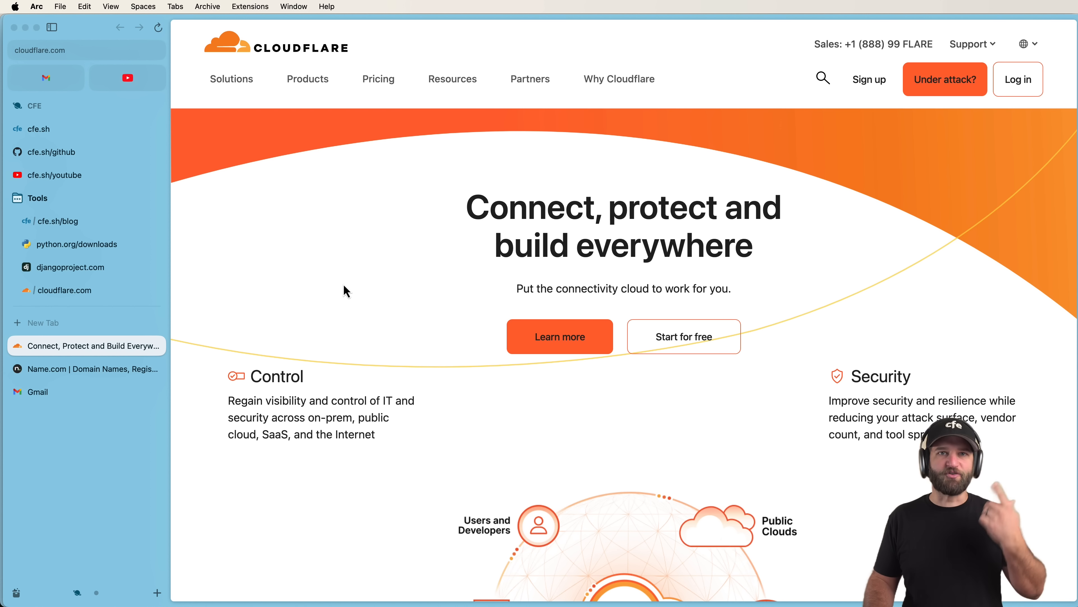
{"action": "left_click", "coordinate": [65, 290]}
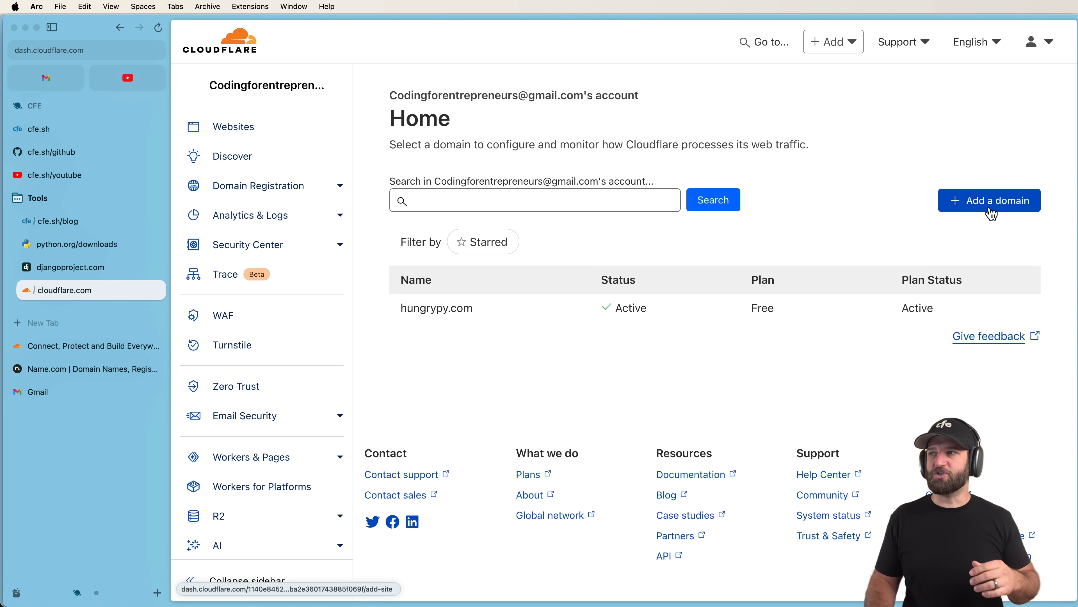
Add a domain, autofilling aircursor.com in the domain field, and continue setup.
{"action": "left_click", "coordinate": [926, 199]}
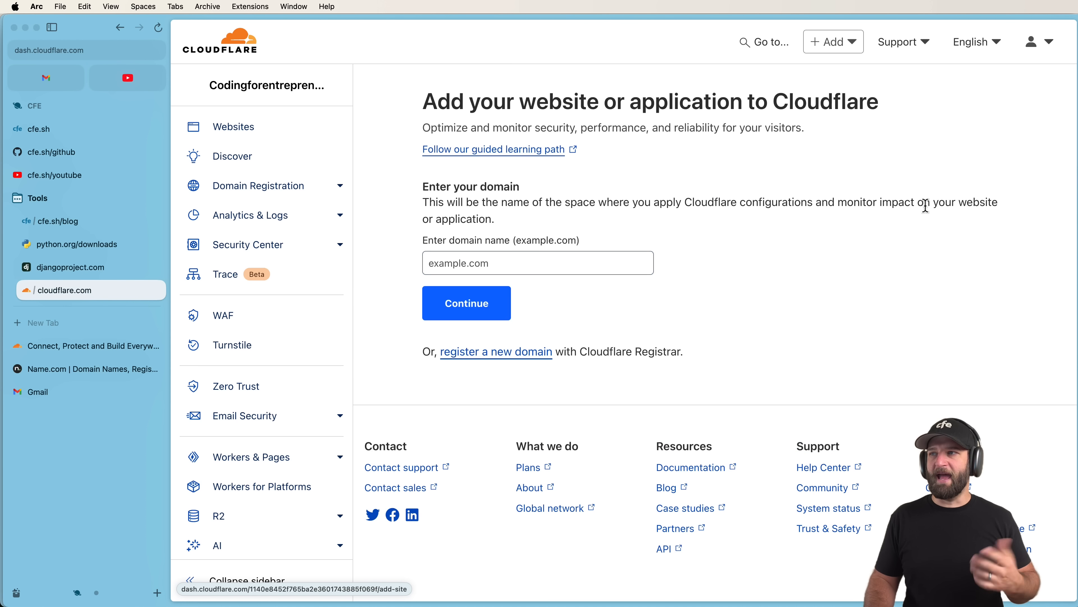
{"action": "left_click", "coordinate": [519, 258]}
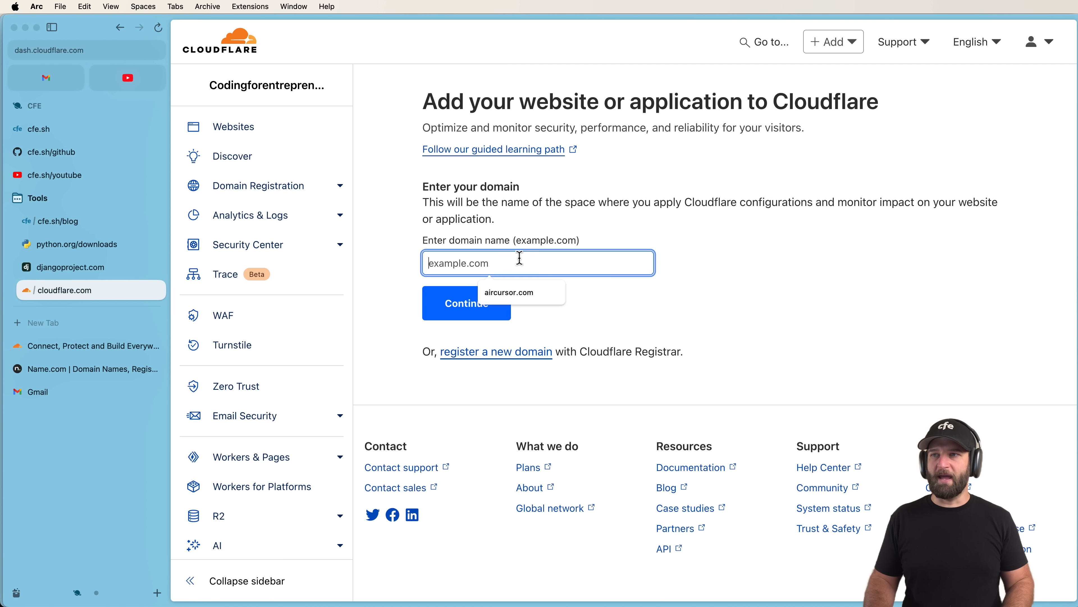
{"action": "left_click", "coordinate": [513, 295]}
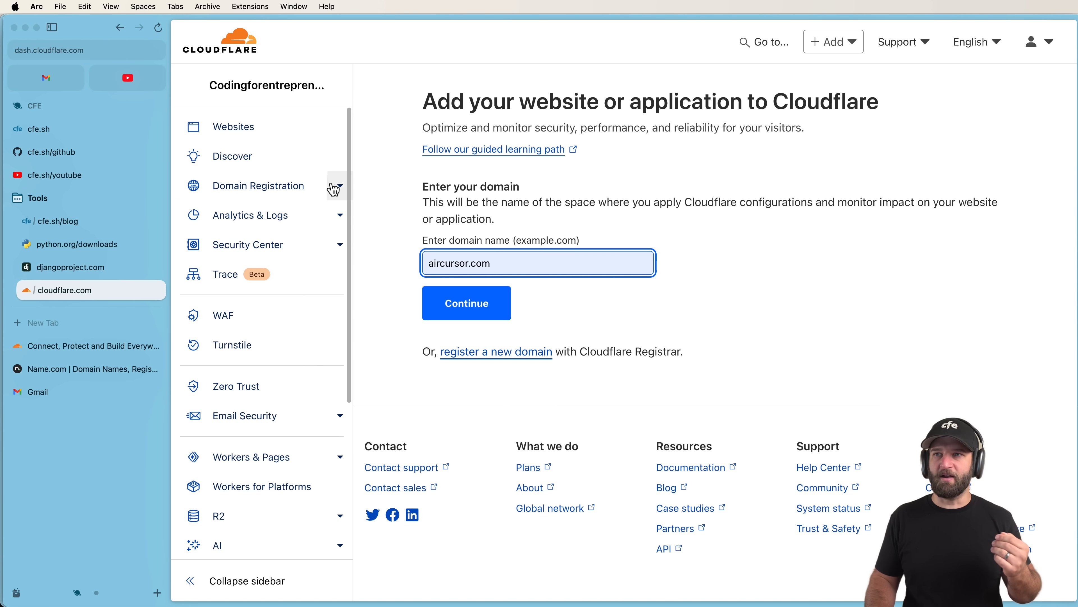
{"action": "left_click", "coordinate": [340, 186]}
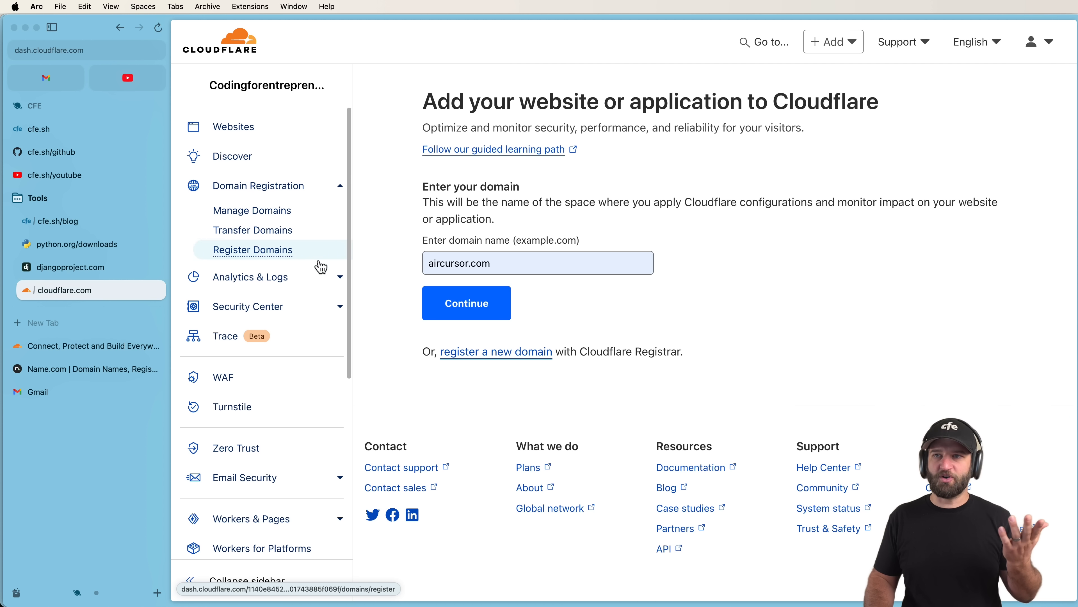
{"action": "left_click", "coordinate": [503, 310]}
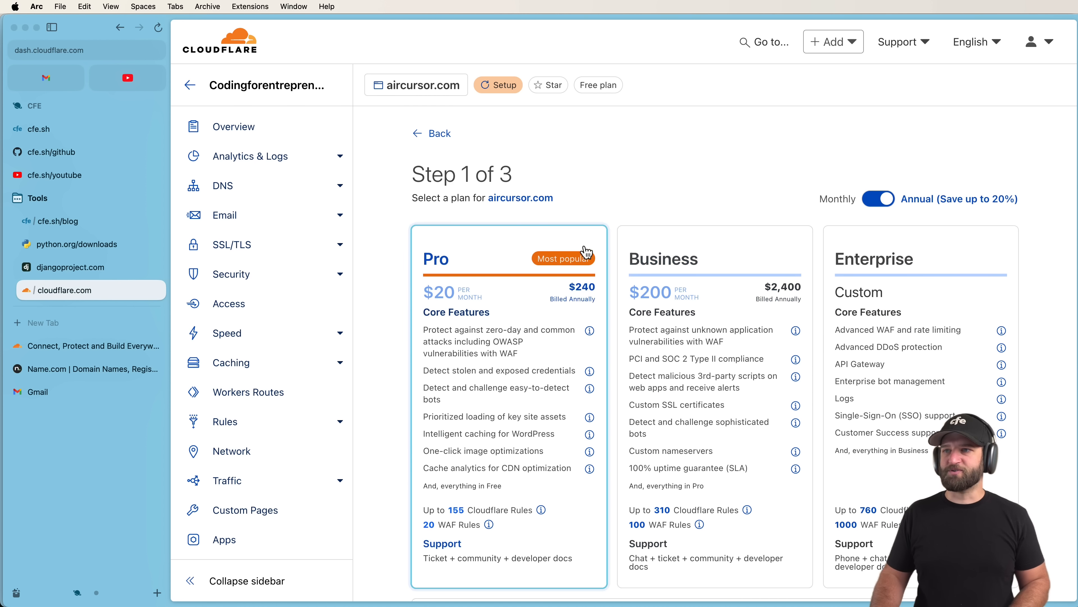
Select the Free plan for aircursor.com and continue to DNS review.
{"action": "scroll", "coordinate": [734, 254], "scroll_direction": "down", "scroll_amount": 5}
{"action": "scroll", "coordinate": [733, 254], "scroll_direction": "down", "scroll_amount": 2}
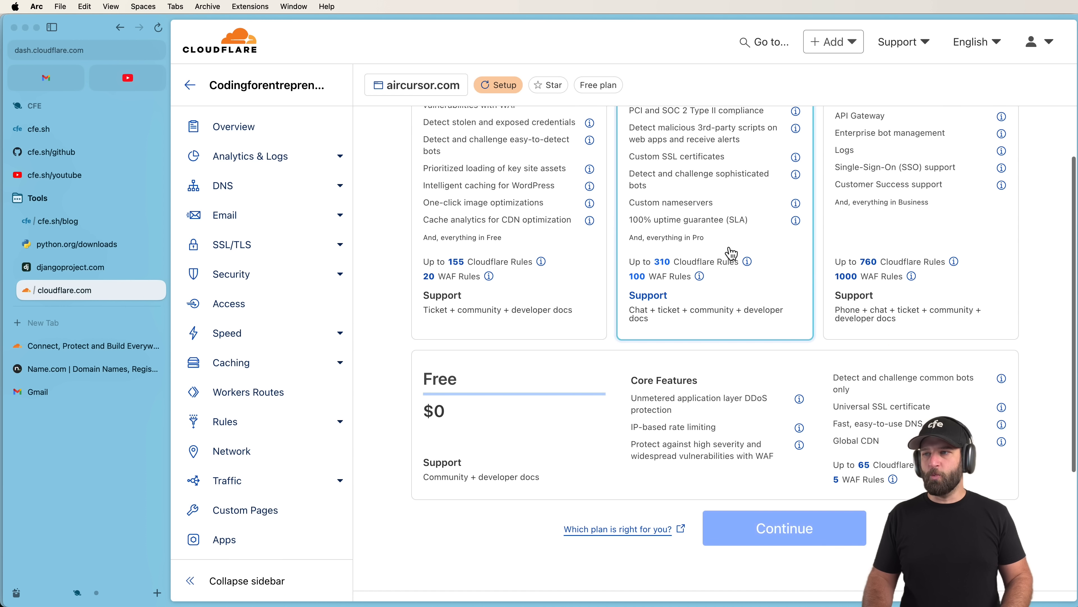
{"action": "left_click", "coordinate": [596, 405]}
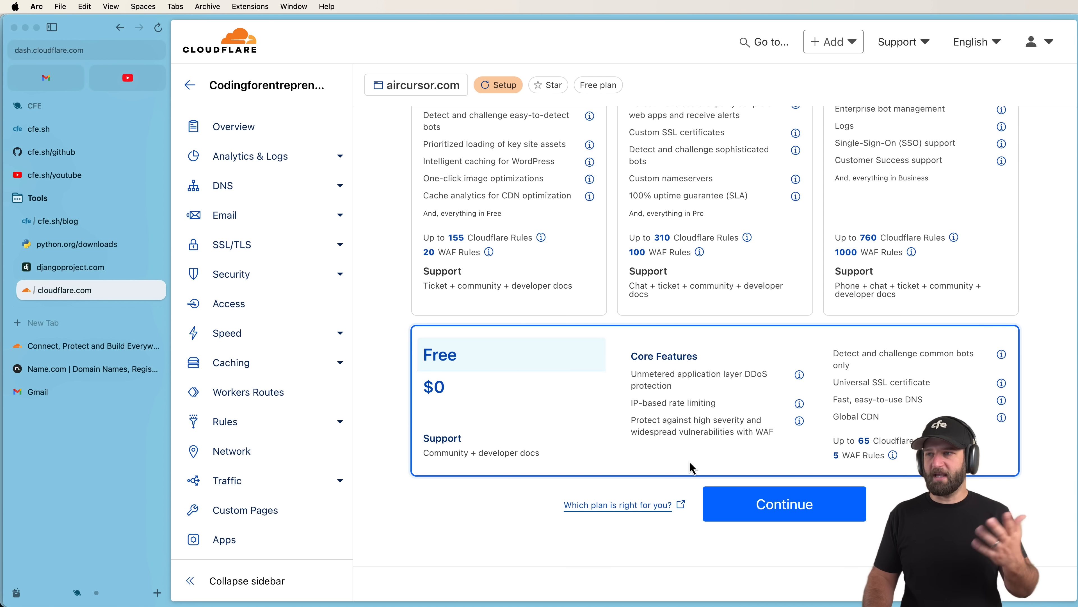
{"action": "left_click", "coordinate": [792, 504]}
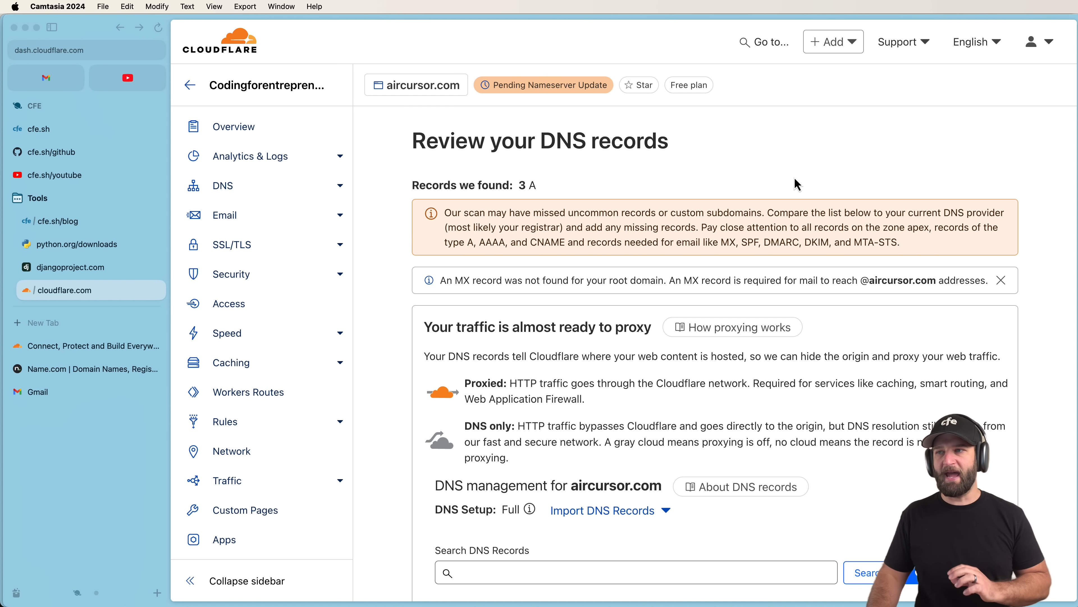
Switch the wildcard, aircursor.com and www A records to DNS only.
{"action": "scroll", "coordinate": [615, 187], "scroll_direction": "down", "scroll_amount": 6}
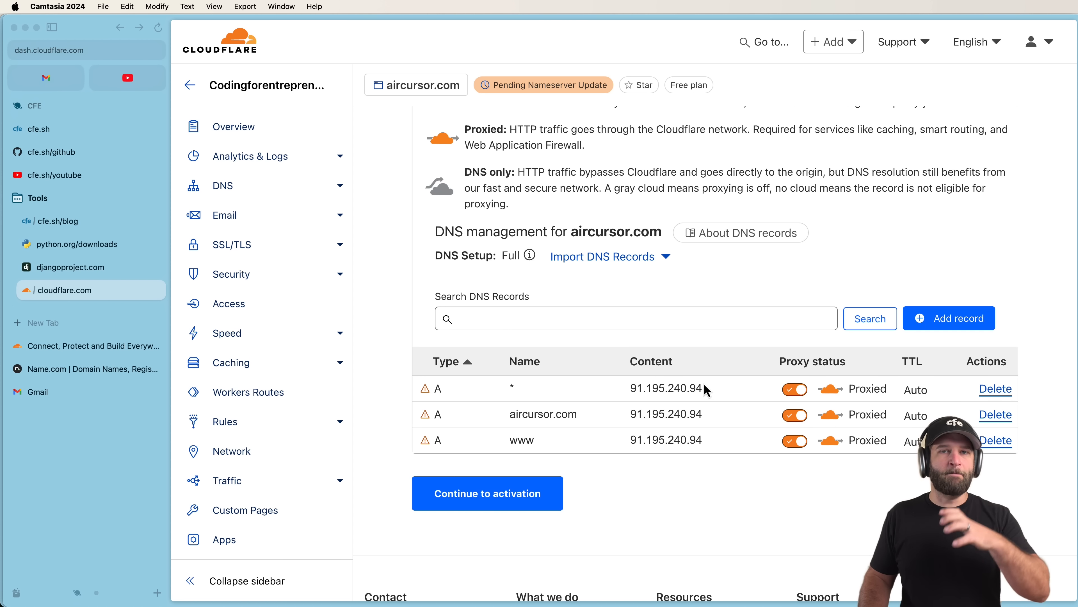
{"action": "left_click", "coordinate": [802, 386]}
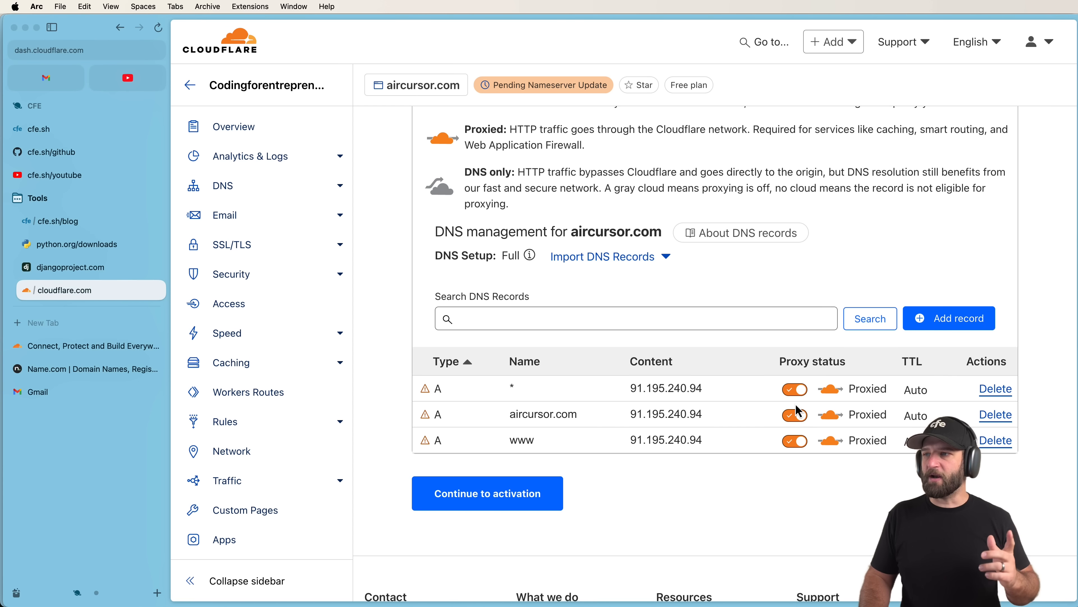
{"action": "left_click", "coordinate": [795, 389]}
{"action": "left_click", "coordinate": [794, 415]}
{"action": "left_click", "coordinate": [794, 442]}
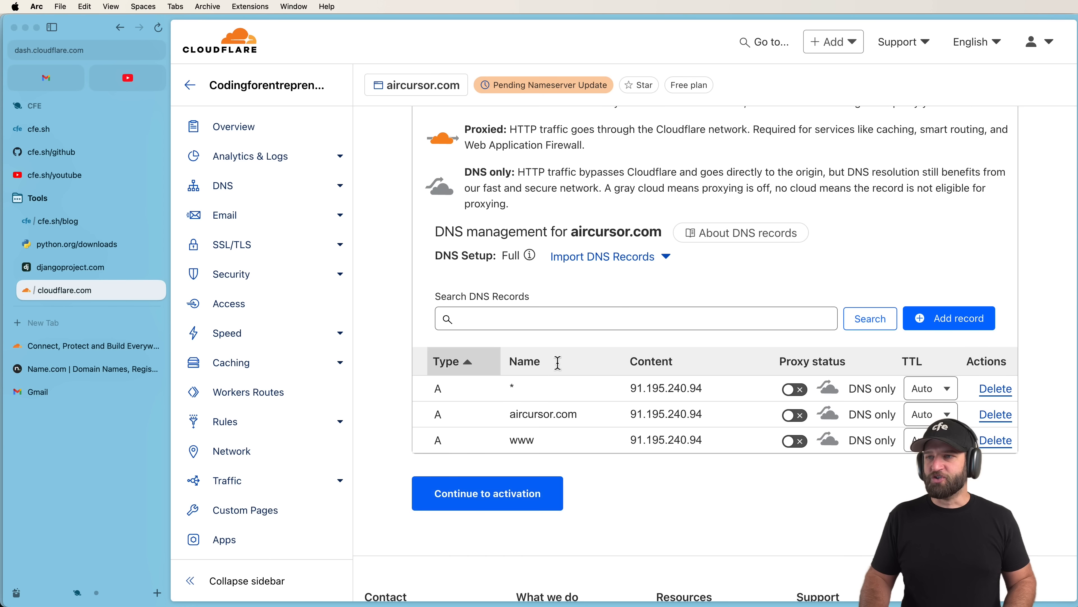
Re-enable proxying on all three A records and continue to activation.
{"action": "left_click", "coordinate": [794, 389]}
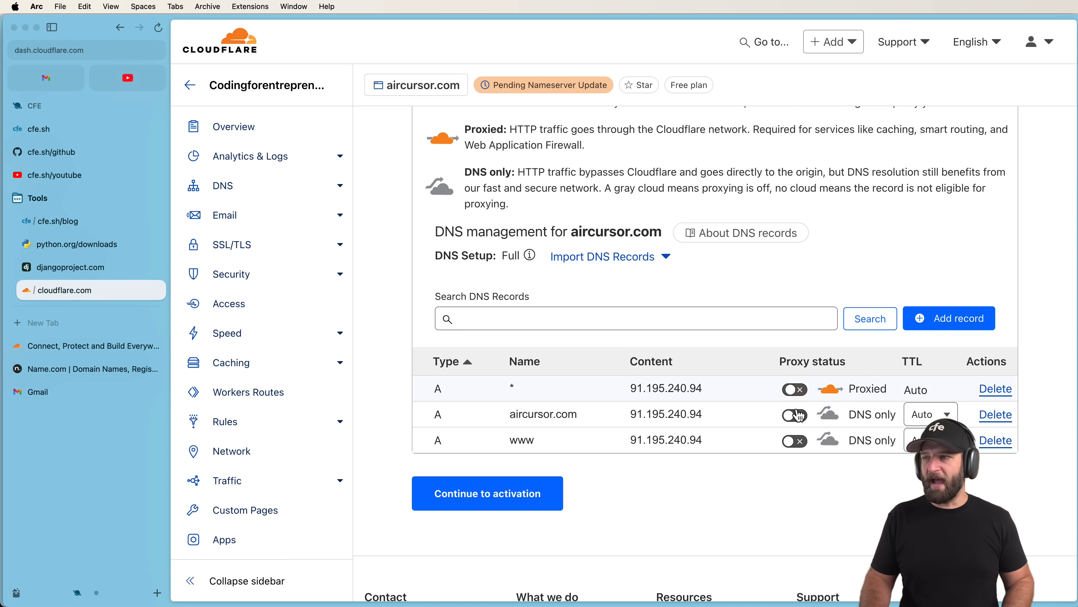
{"action": "left_click", "coordinate": [794, 415]}
{"action": "left_click", "coordinate": [794, 441]}
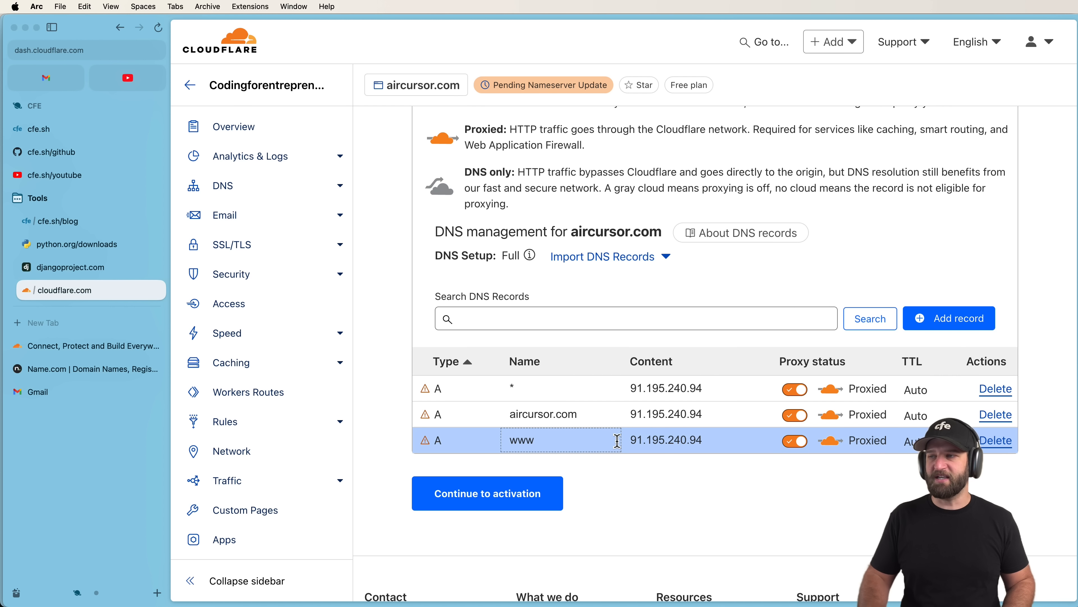
{"action": "left_click", "coordinate": [509, 505]}
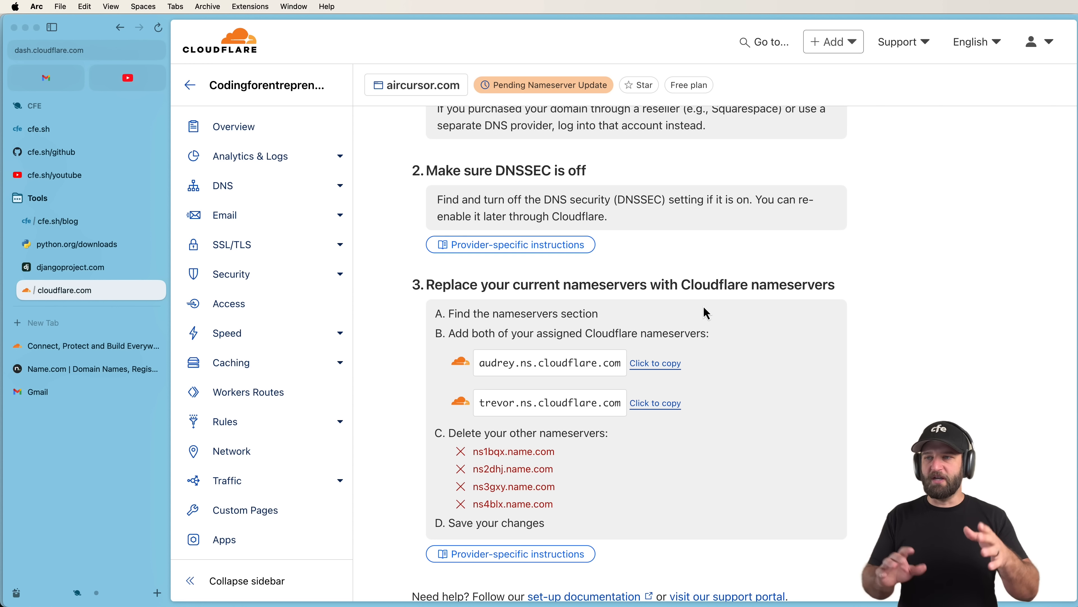
{"action": "double_click", "coordinate": [555, 433]}
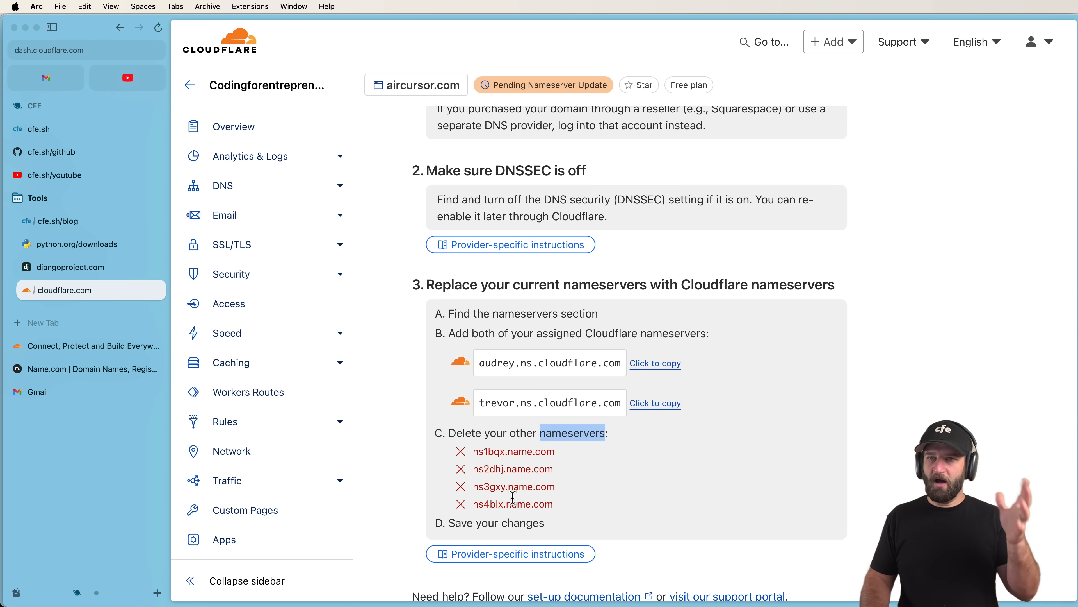
{"action": "left_click", "coordinate": [87, 371]}
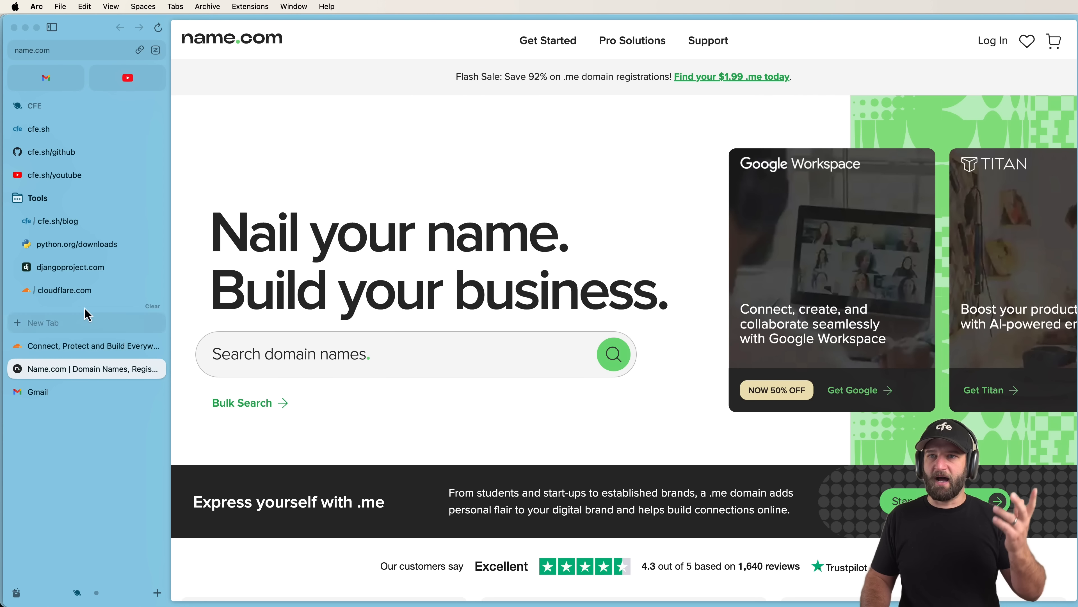
{"action": "left_click", "coordinate": [85, 291]}
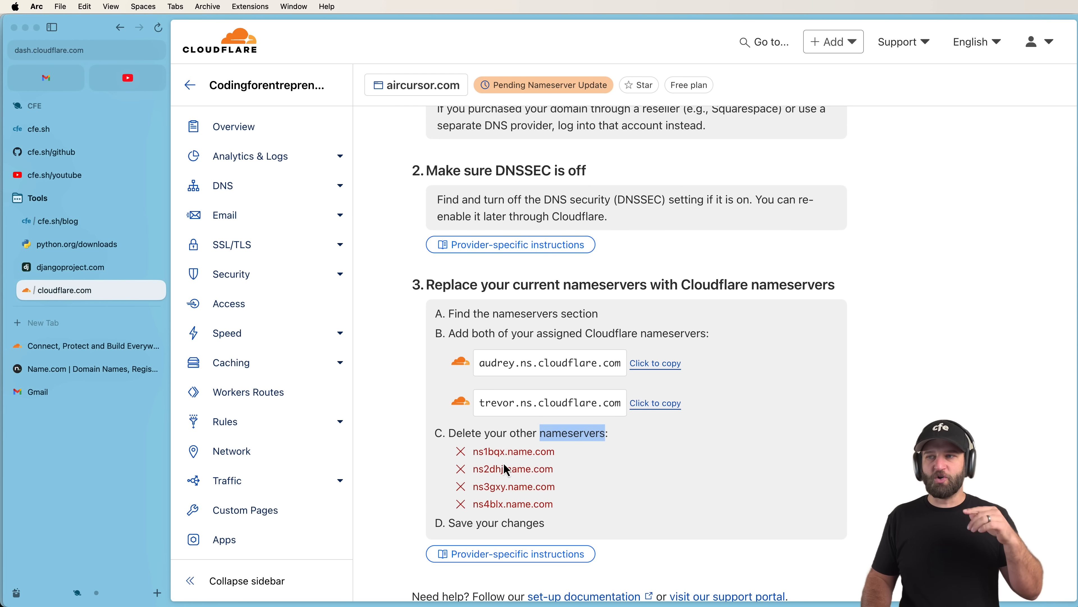
{"action": "scroll", "coordinate": [506, 472], "scroll_direction": "down", "scroll_amount": 1}
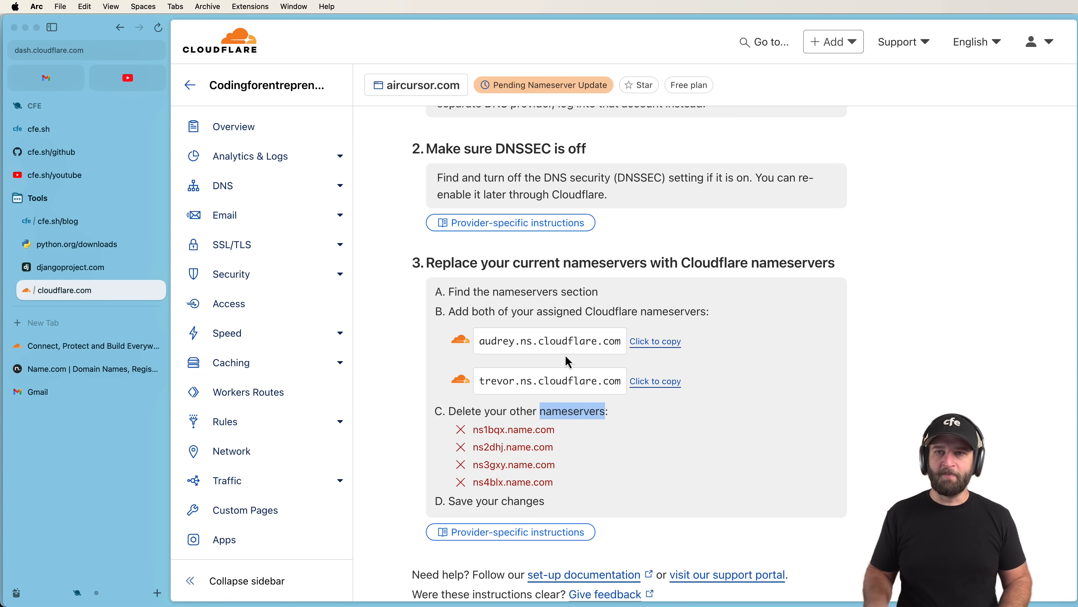
{"action": "left_click", "coordinate": [83, 371]}
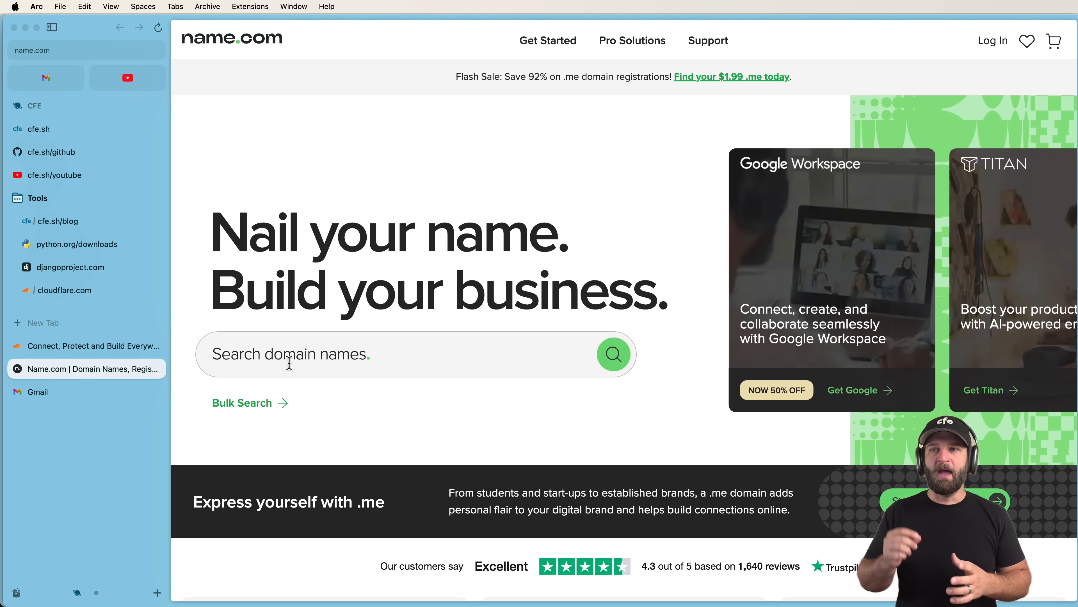
{"action": "left_click", "coordinate": [50, 290]}
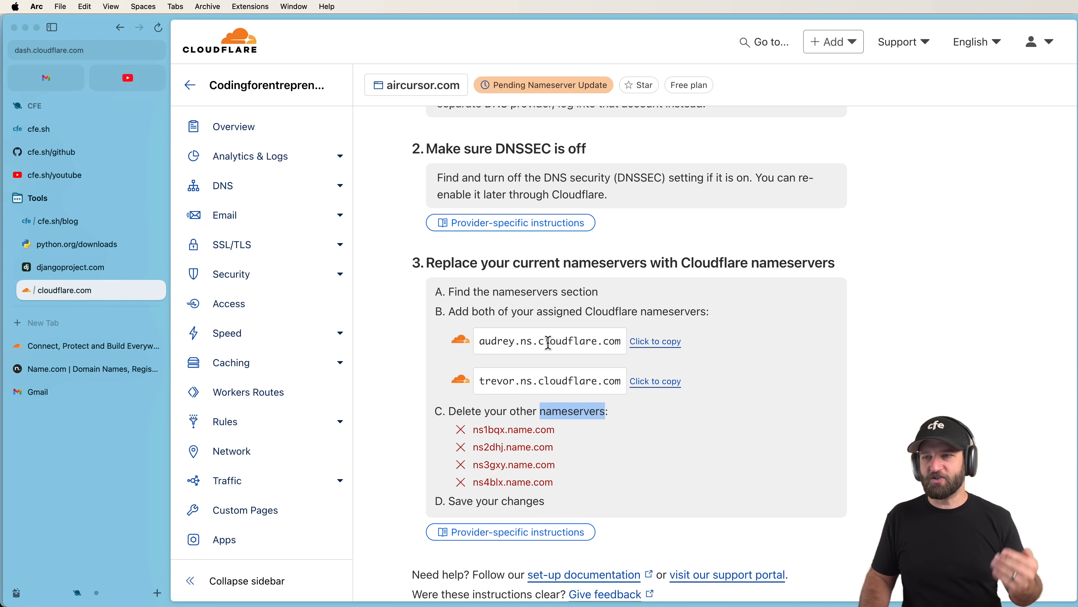
{"action": "scroll", "coordinate": [548, 342], "scroll_direction": "down", "scroll_amount": 3}
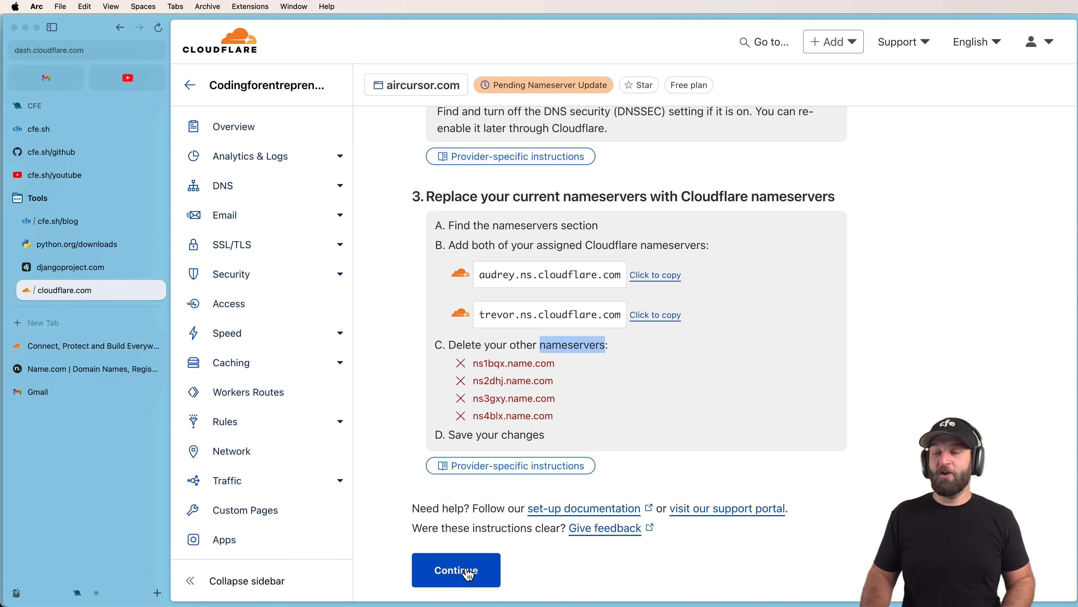
Glance at the name.com tab, then copy the audrey.ns.cloudflare.com nameserver from Cloudflare.
{"action": "left_click", "coordinate": [570, 420]}
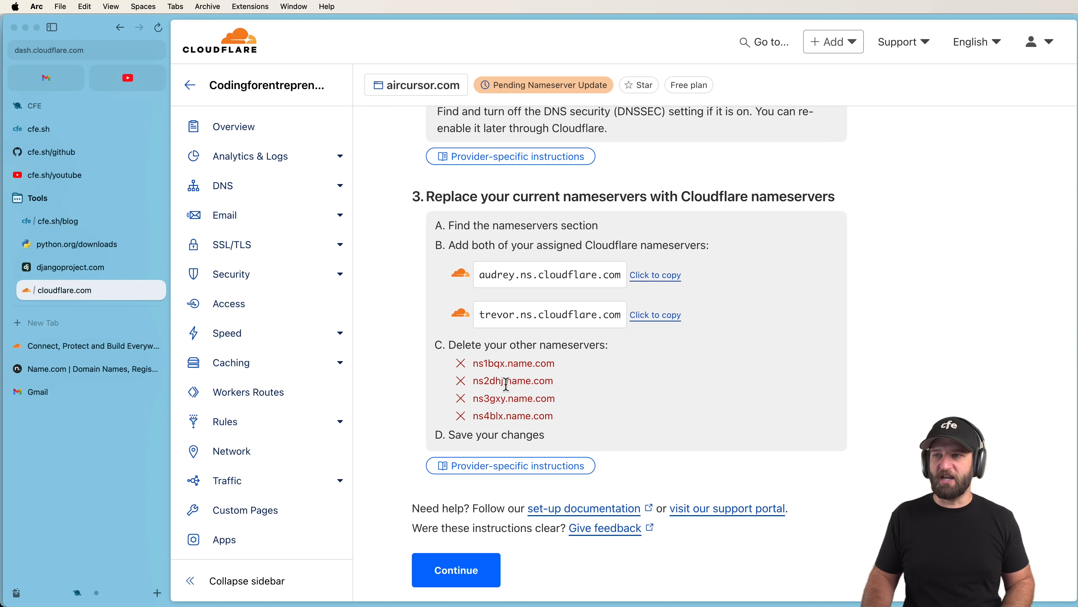
{"action": "scroll", "coordinate": [523, 323], "scroll_direction": "up", "scroll_amount": 2}
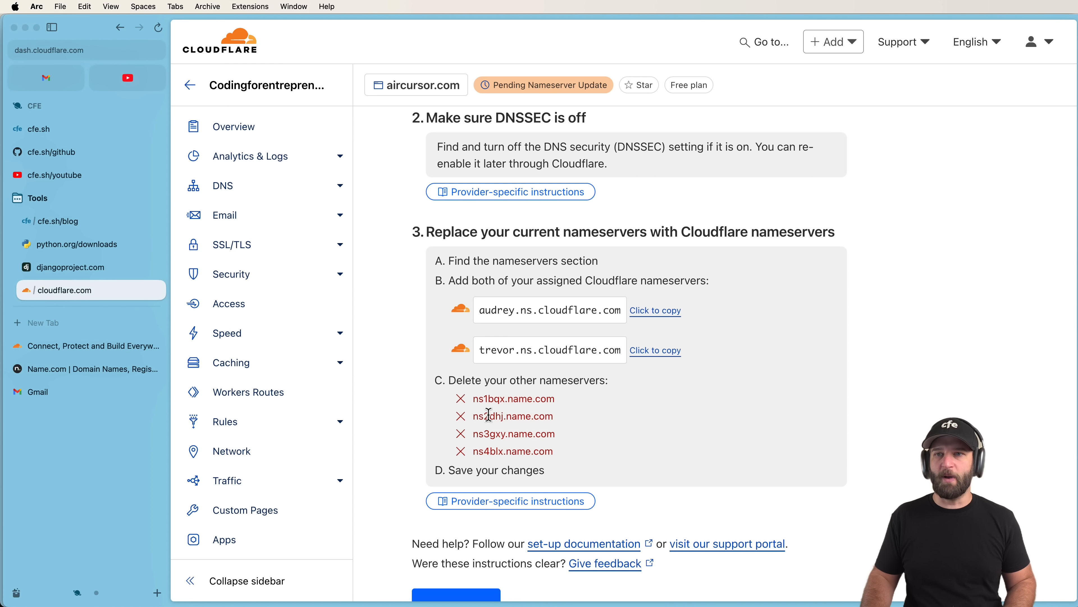
{"action": "left_click", "coordinate": [91, 369]}
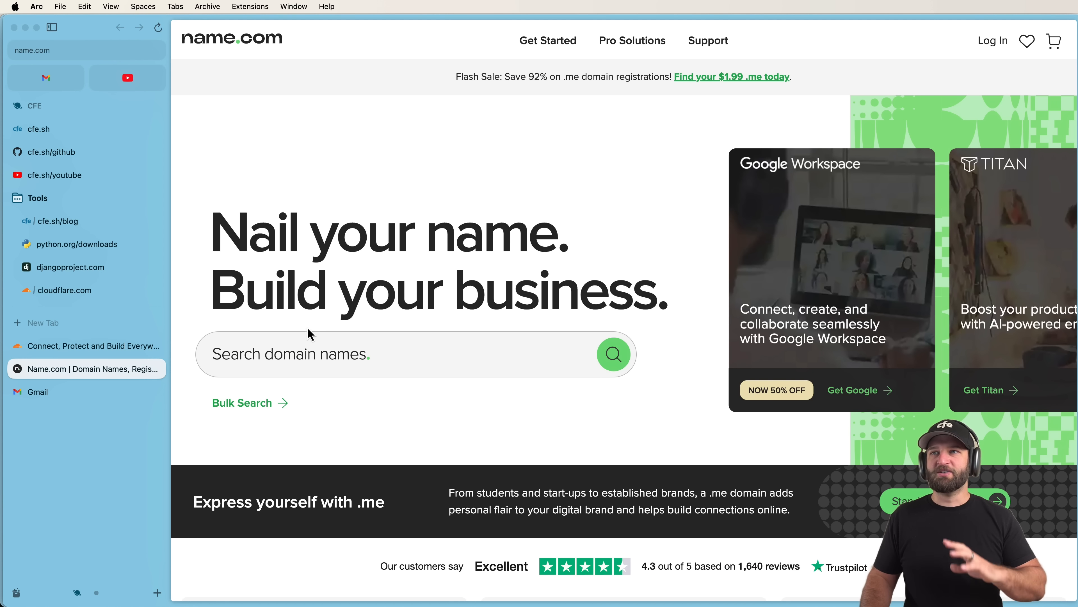
{"action": "left_click", "coordinate": [105, 292]}
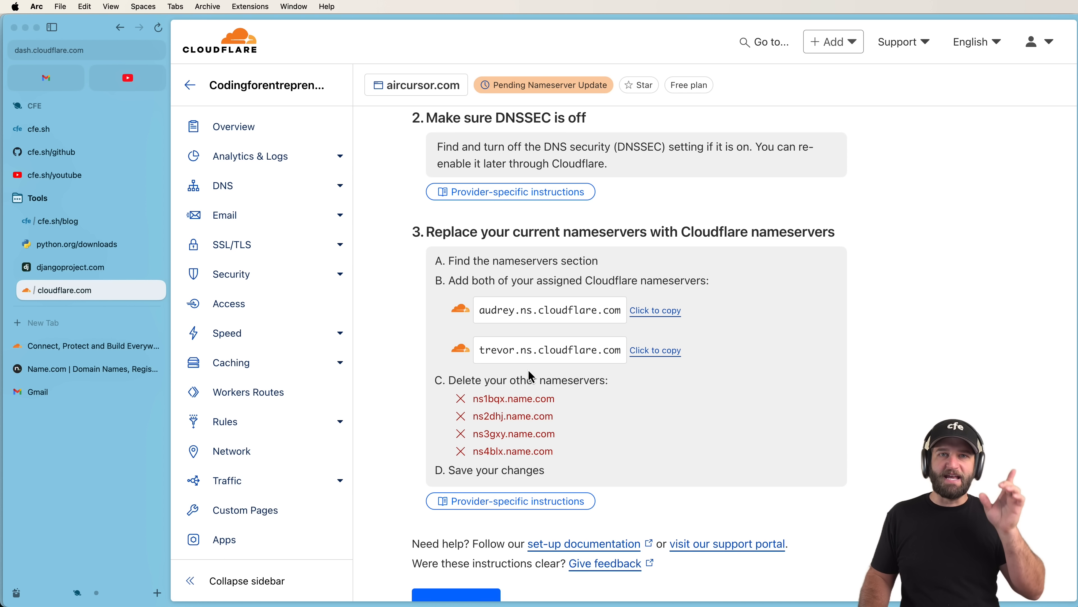
{"action": "left_click", "coordinate": [497, 310]}
{"action": "double_click", "coordinate": [527, 351]}
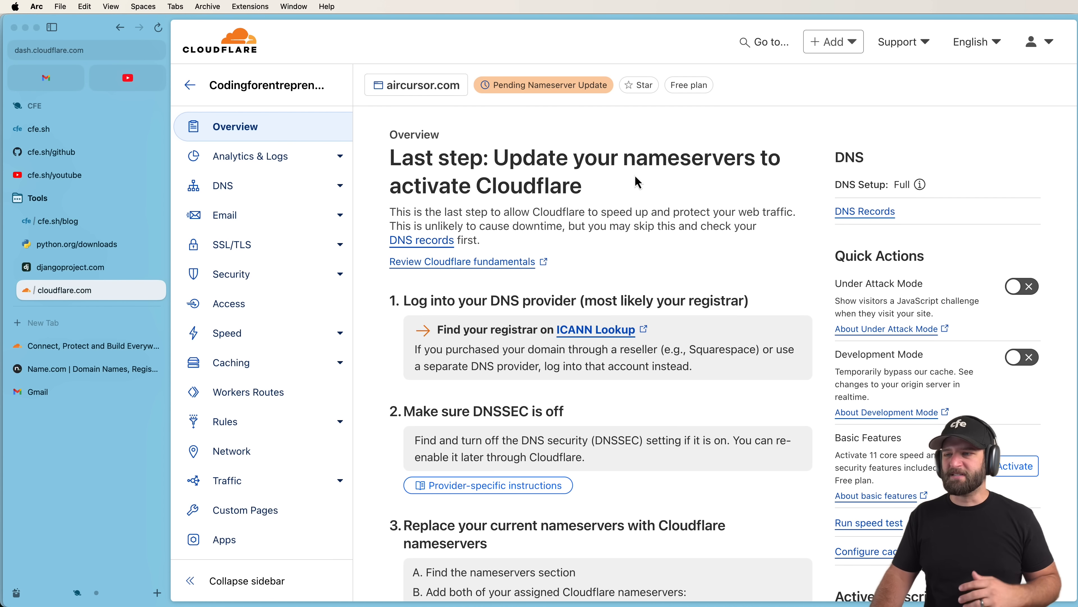
Reload the dashboard to confirm aircursor.com is Active, and dismiss the Block AI bots banner.
{"action": "scroll", "coordinate": [630, 189], "scroll_direction": "down", "scroll_amount": 6}
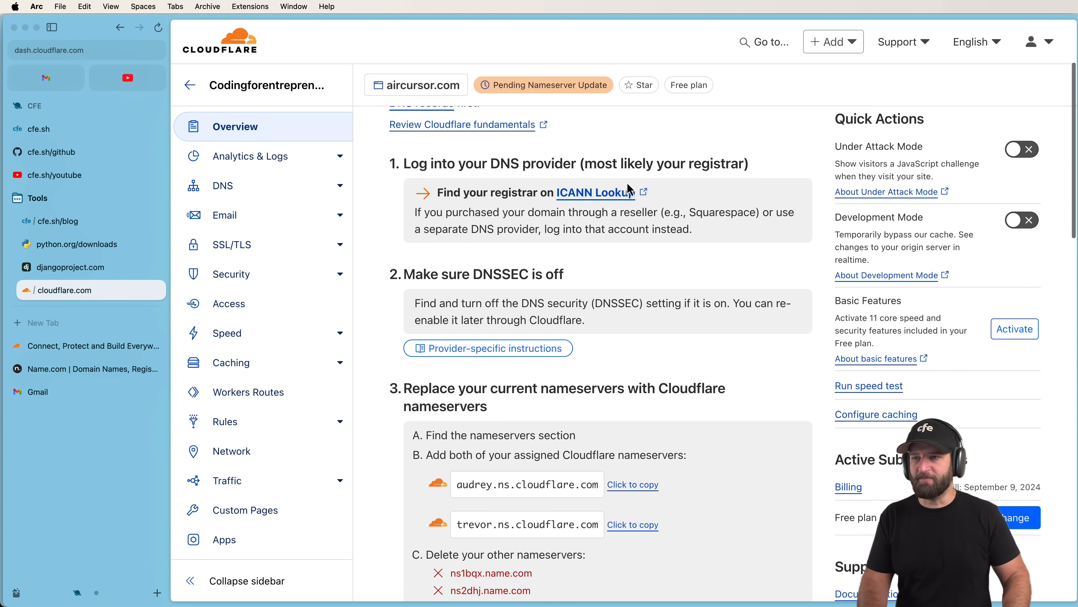
{"action": "scroll", "coordinate": [631, 189], "scroll_direction": "up", "scroll_amount": 4}
{"action": "scroll", "coordinate": [631, 189], "scroll_direction": "up", "scroll_amount": 2}
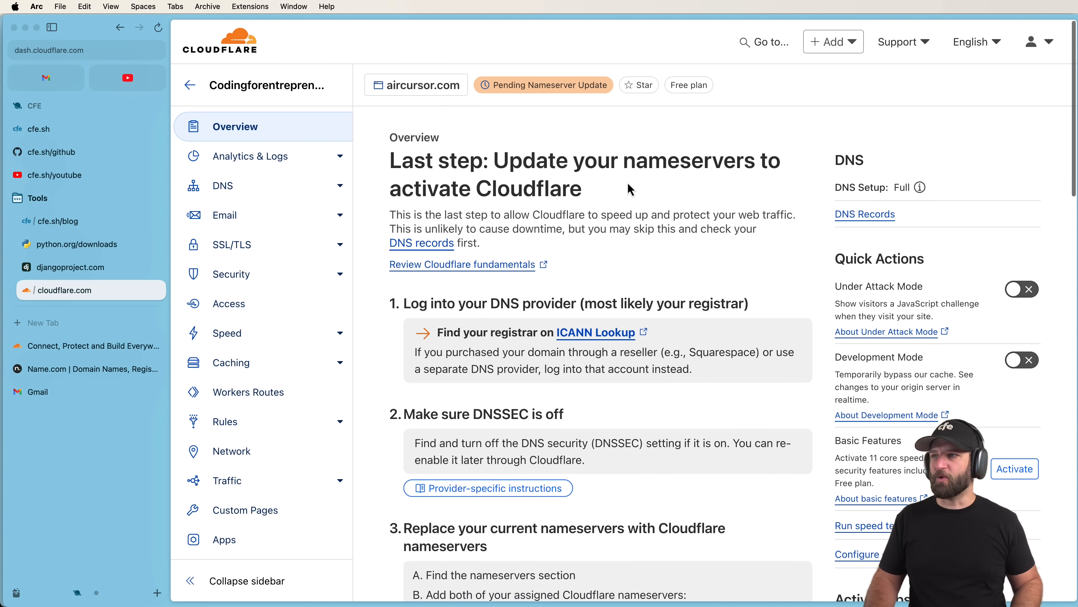
{"action": "key", "text": "super+r"}
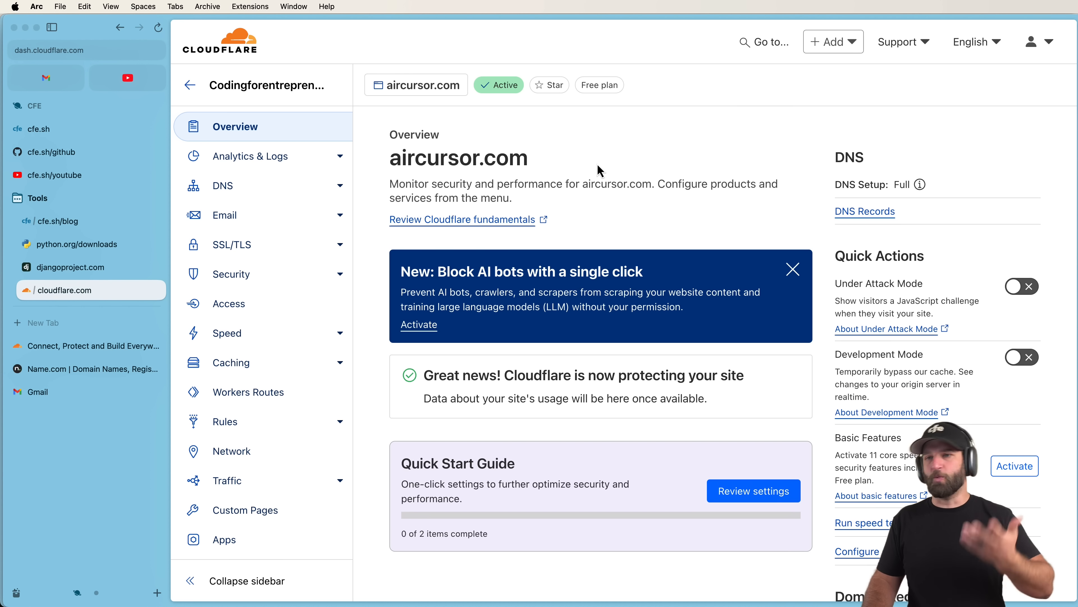
{"action": "left_click", "coordinate": [792, 268]}
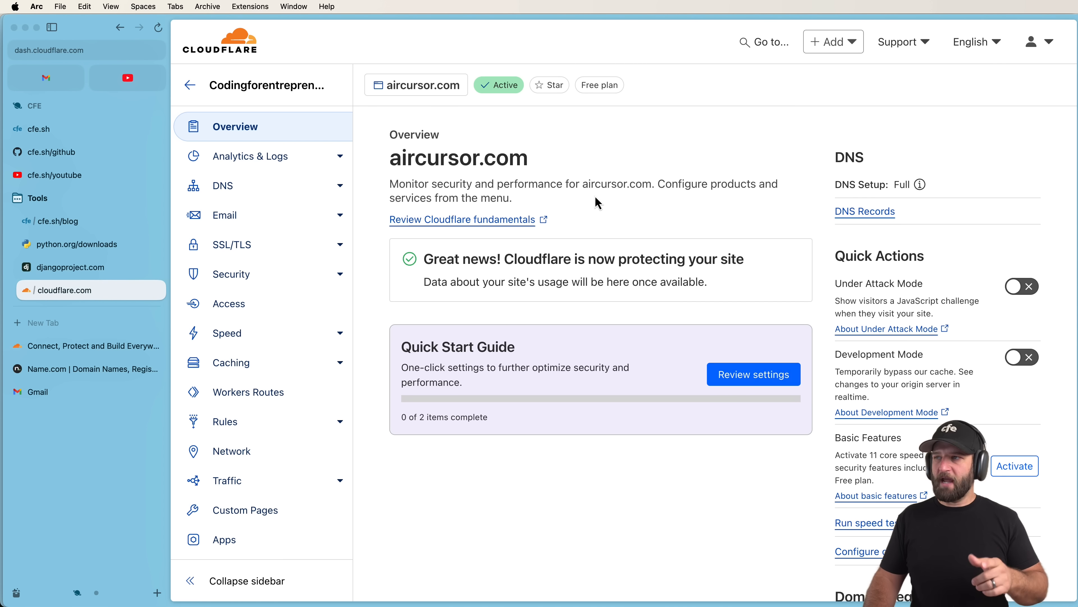
{"action": "left_click", "coordinate": [271, 223]}
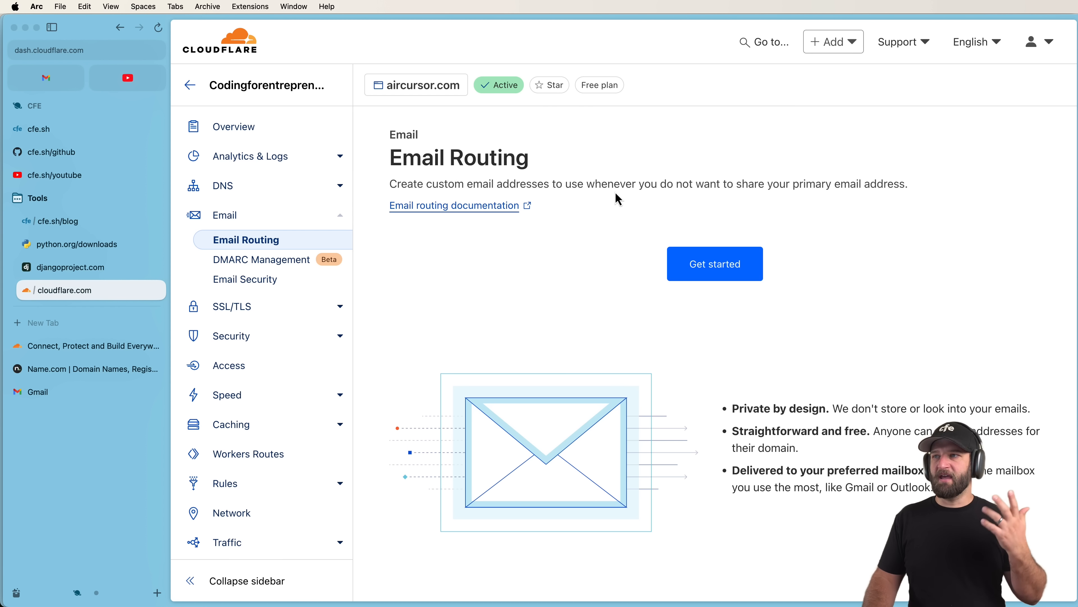
{"action": "left_click", "coordinate": [722, 255]}
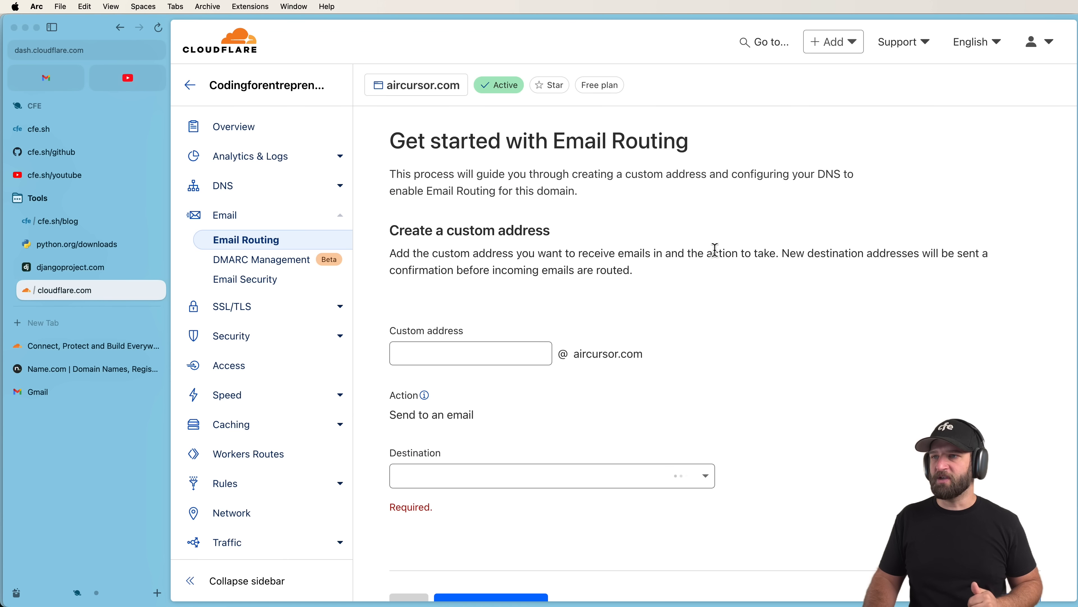
{"action": "left_click", "coordinate": [497, 351]}
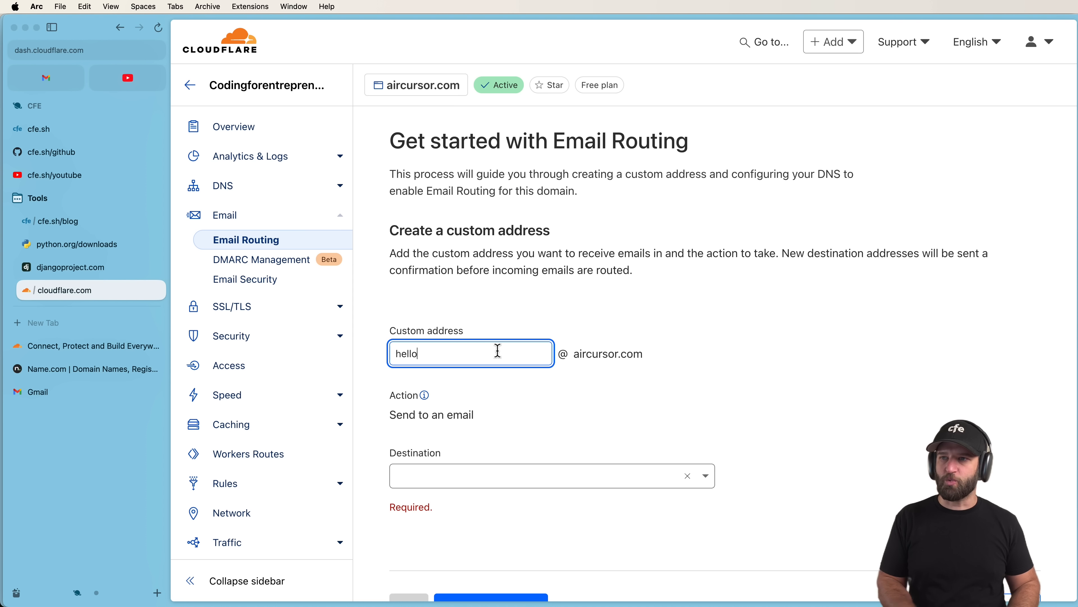
{"action": "left_click", "coordinate": [750, 398]}
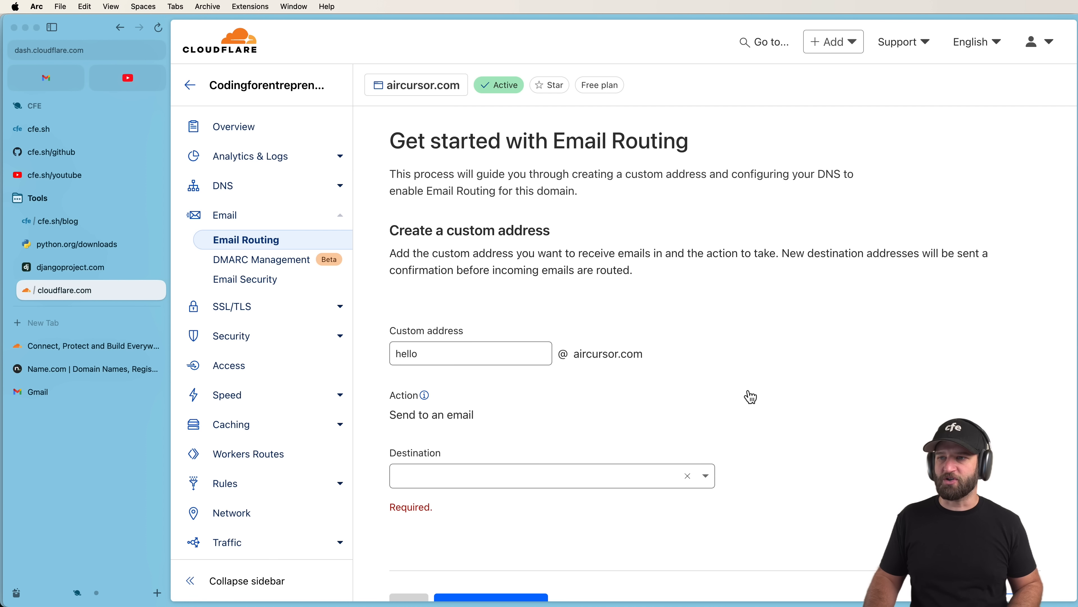
{"action": "scroll", "coordinate": [743, 398], "scroll_direction": "down", "scroll_amount": 3}
Set the Gmail address as destination and create the custom address, pending verification.
{"action": "left_click", "coordinate": [610, 410]}
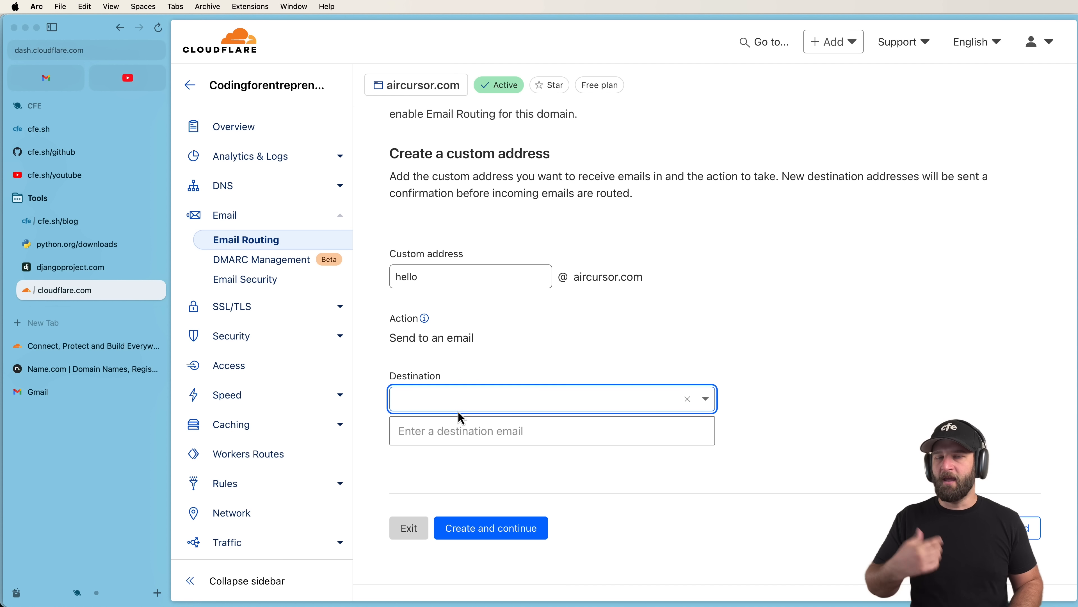
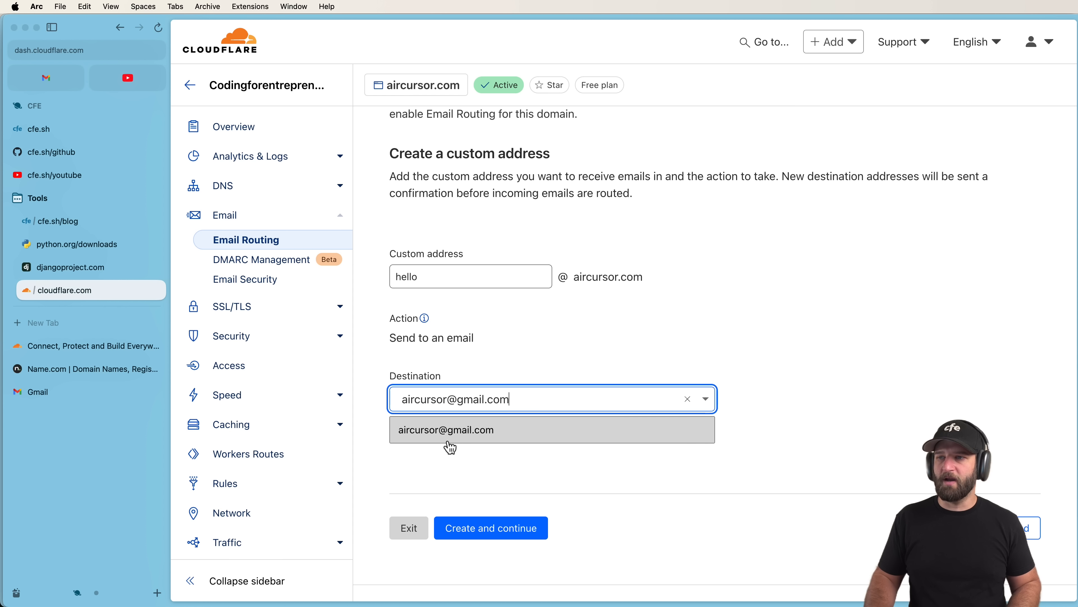
{"action": "left_click", "coordinate": [451, 440]}
{"action": "left_click", "coordinate": [502, 508]}
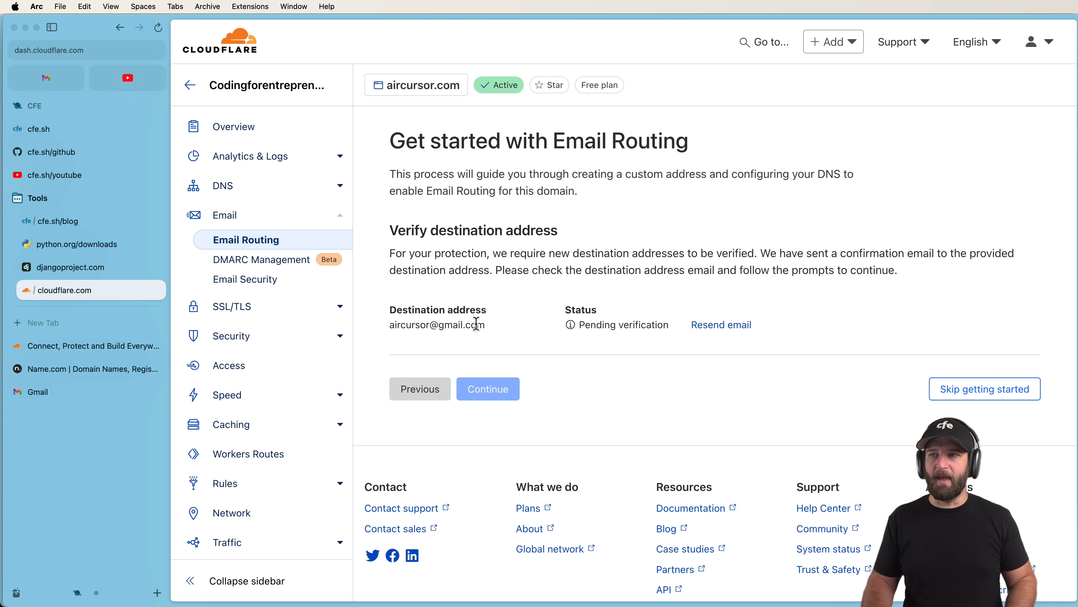
{"action": "double_click", "coordinate": [421, 324]}
{"action": "left_click", "coordinate": [515, 305]}
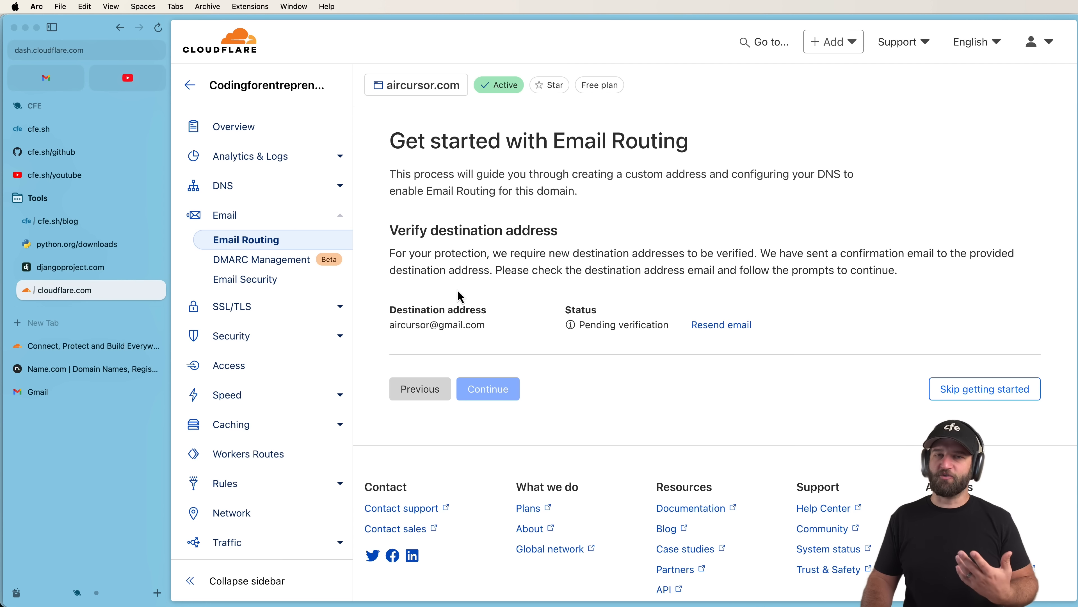
{"action": "left_click", "coordinate": [29, 392]}
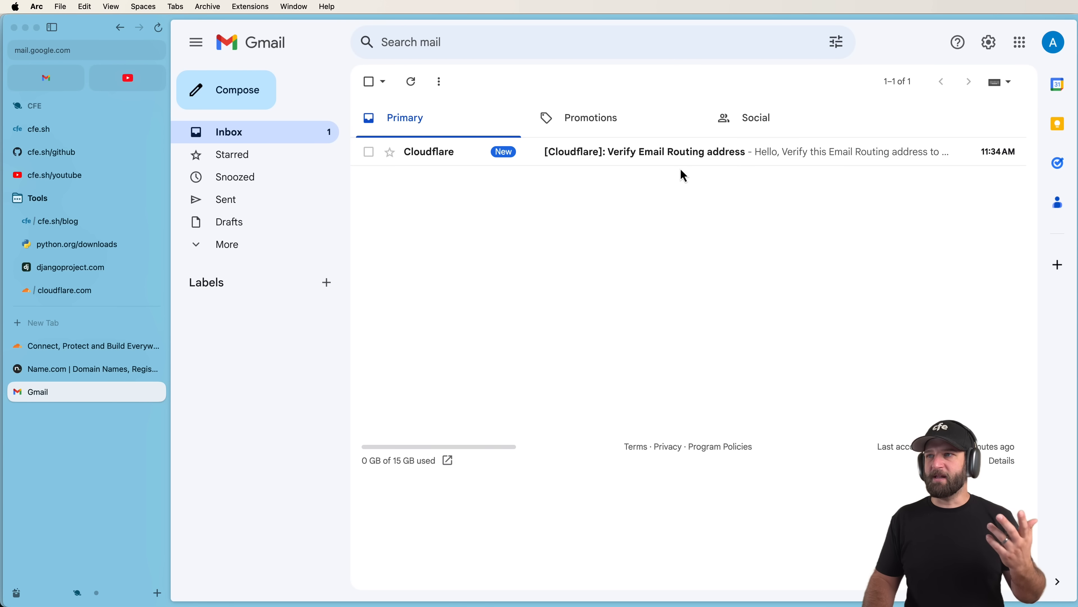
Open Cloudflare's verification email in Gmail and verify the destination address.
{"action": "left_click", "coordinate": [1052, 42]}
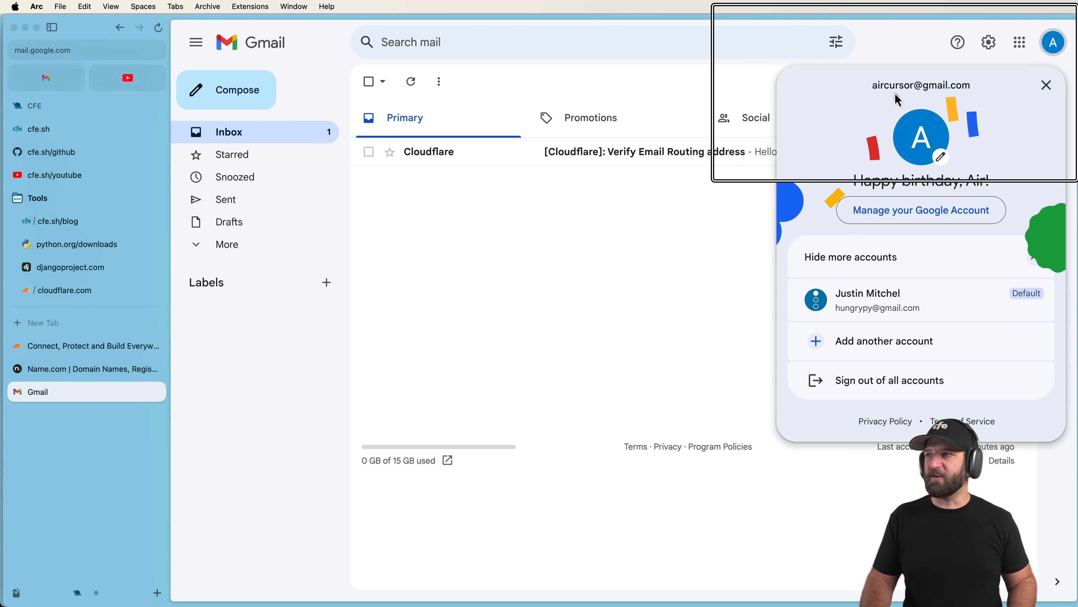
{"action": "left_click", "coordinate": [720, 221]}
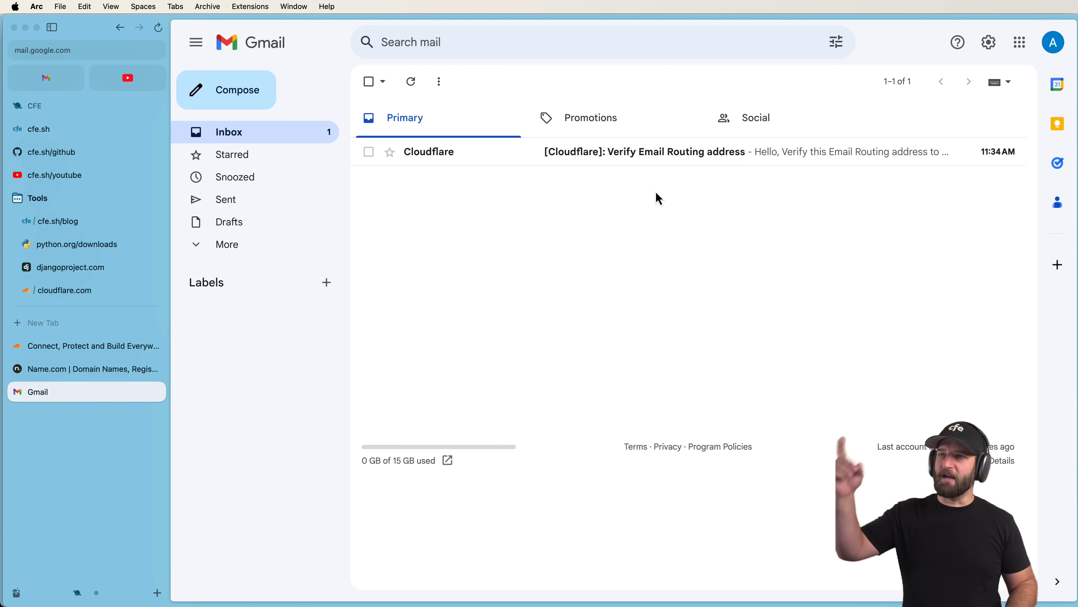
{"action": "left_click", "coordinate": [660, 158]}
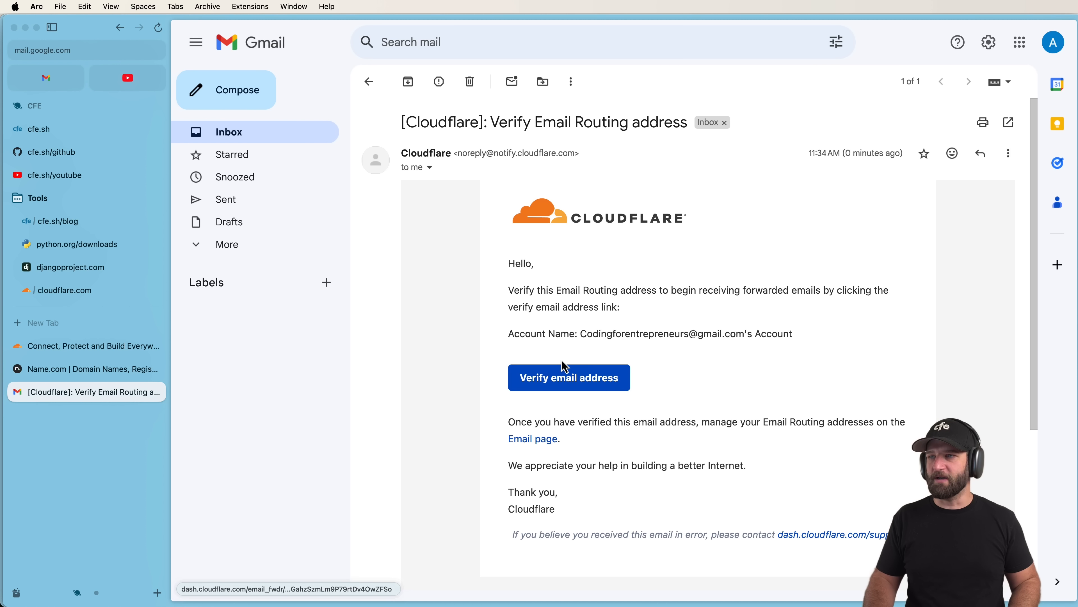
{"action": "left_click", "coordinate": [564, 376]}
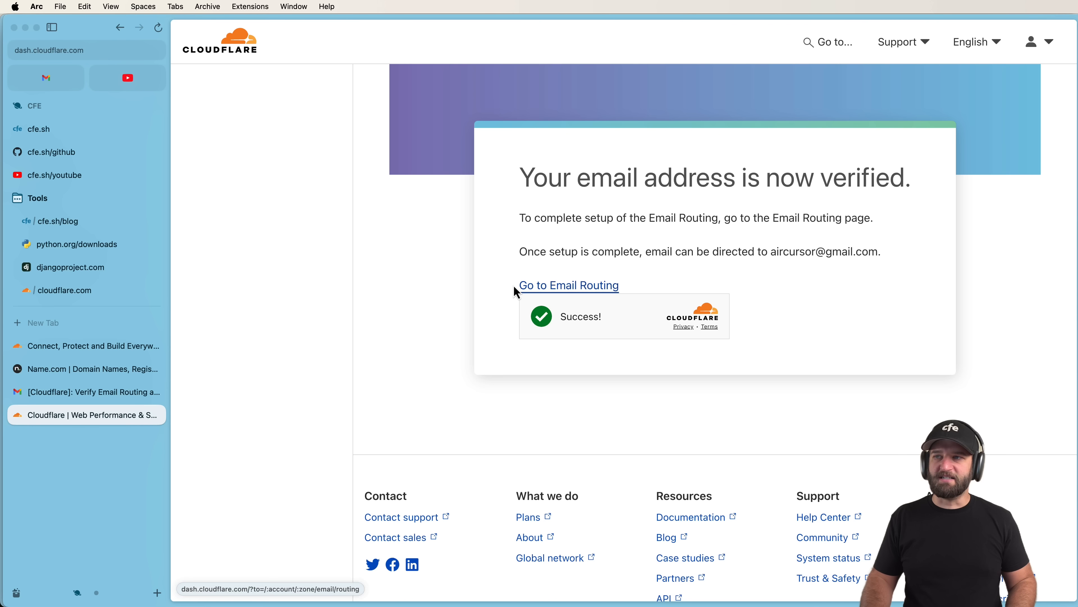
{"action": "left_click", "coordinate": [66, 302]}
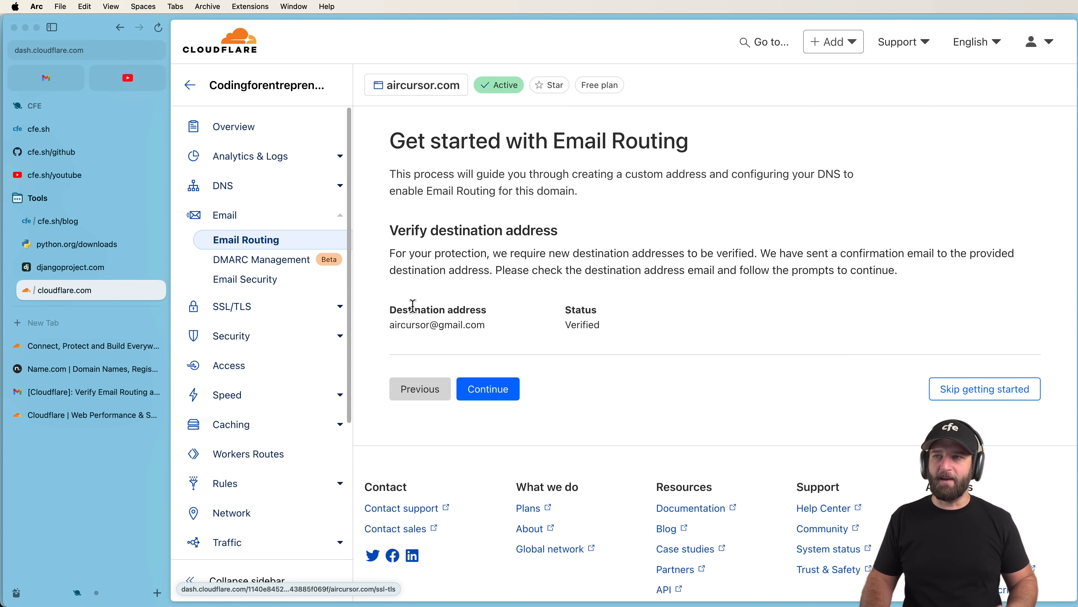
Review the required MX and TXT records, then add them and enable Email Routing for aircursor.com.
{"action": "left_click", "coordinate": [492, 387]}
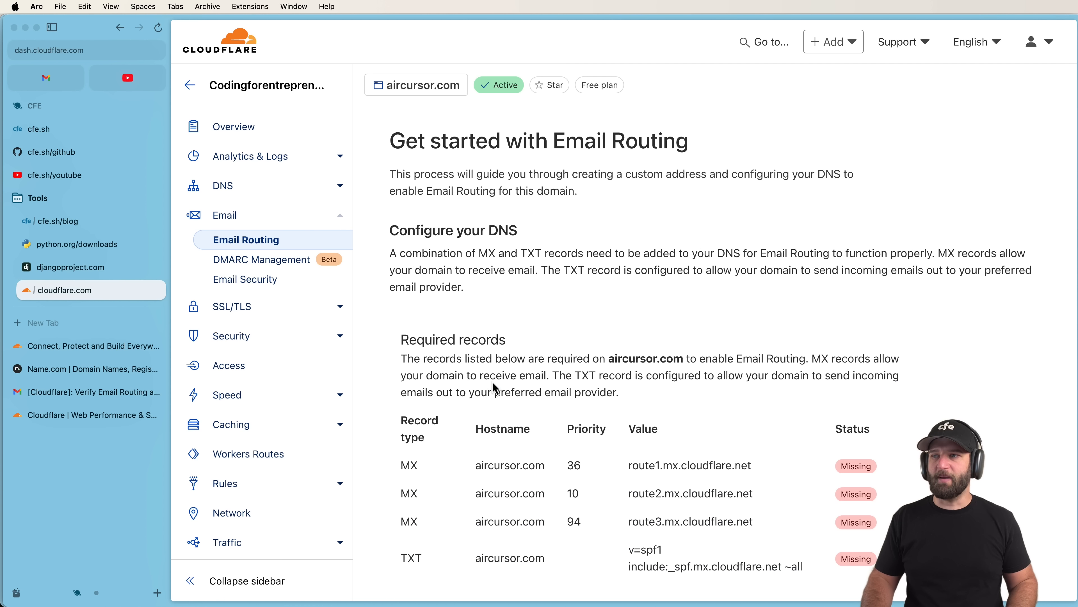
{"action": "scroll", "coordinate": [547, 317], "scroll_direction": "down", "scroll_amount": 2}
{"action": "scroll", "coordinate": [545, 313], "scroll_direction": "down", "scroll_amount": 3}
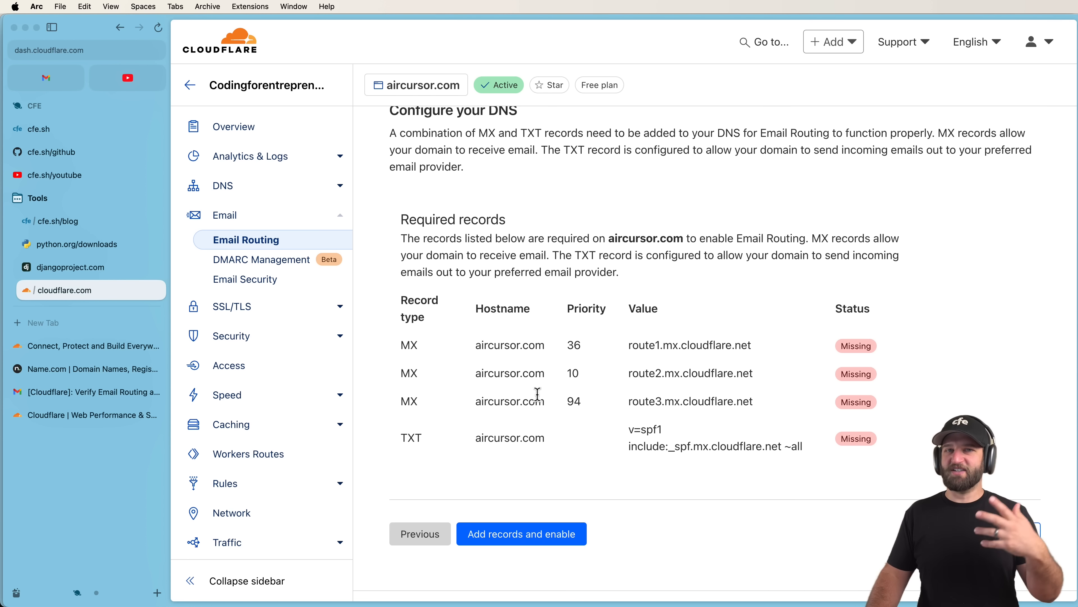
{"action": "left_click", "coordinate": [521, 534]}
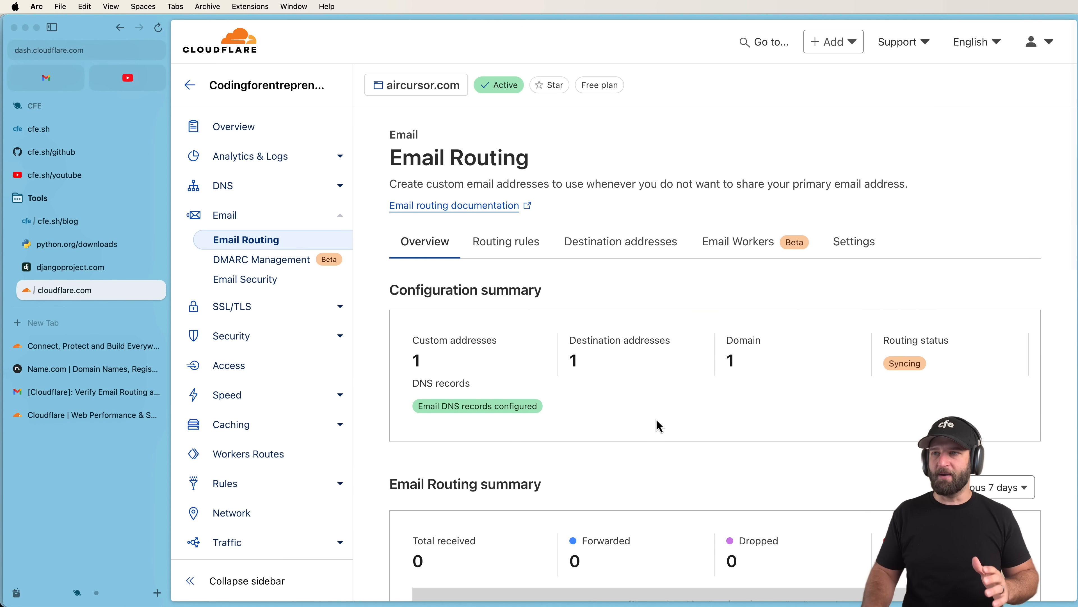
{"action": "left_click", "coordinate": [241, 189]}
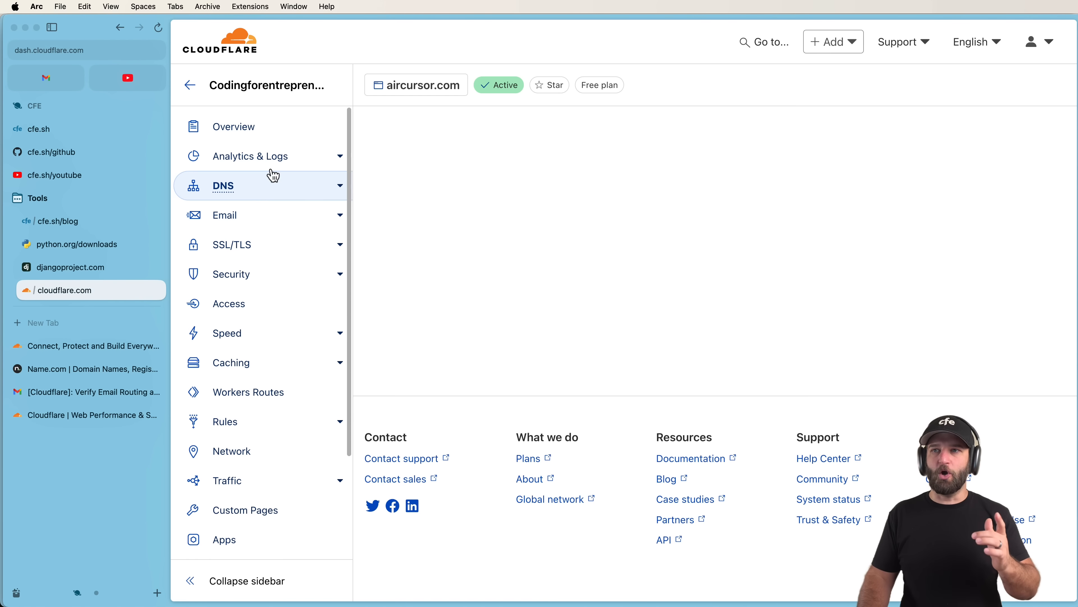
Check the DNS records for the Cloudflare MX and SPF TXT entries, then return to Email Routing.
{"action": "scroll", "coordinate": [505, 313], "scroll_direction": "down", "scroll_amount": 5}
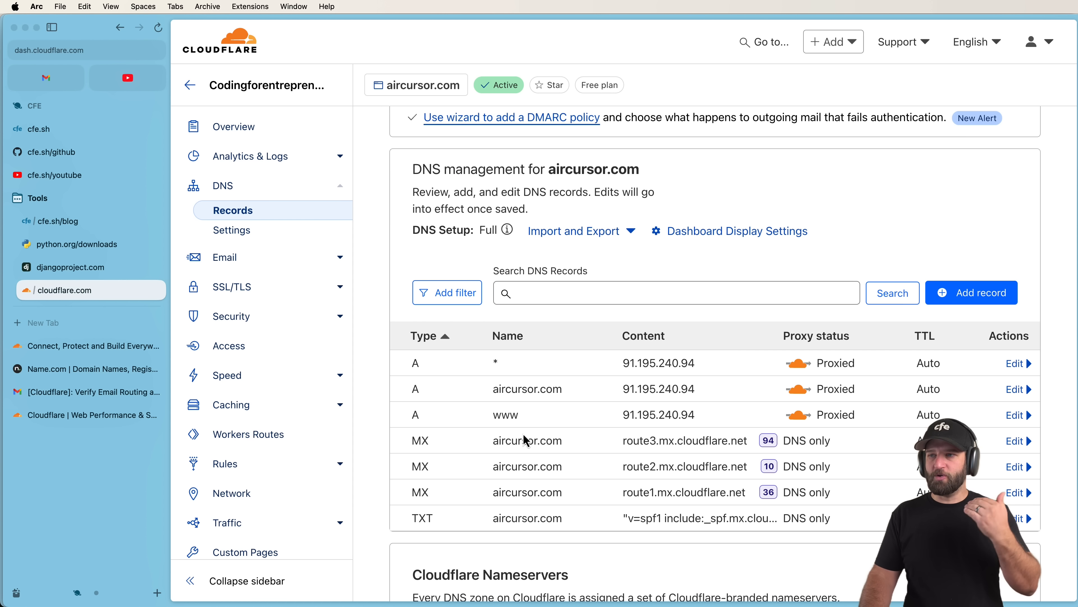
{"action": "scroll", "coordinate": [539, 467], "scroll_direction": "down", "scroll_amount": 2}
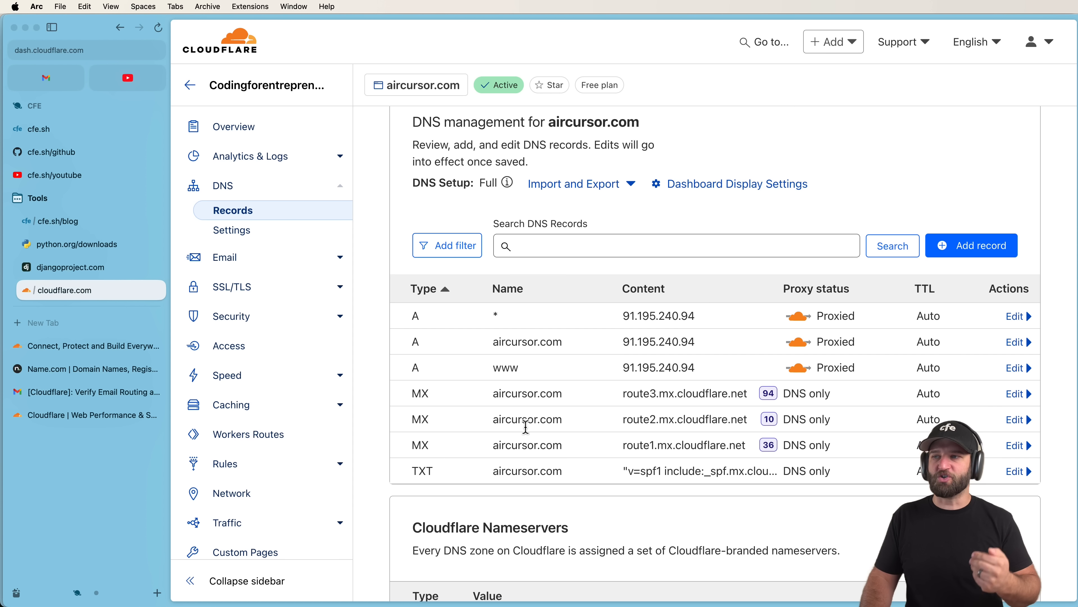
{"action": "left_click", "coordinate": [260, 263]}
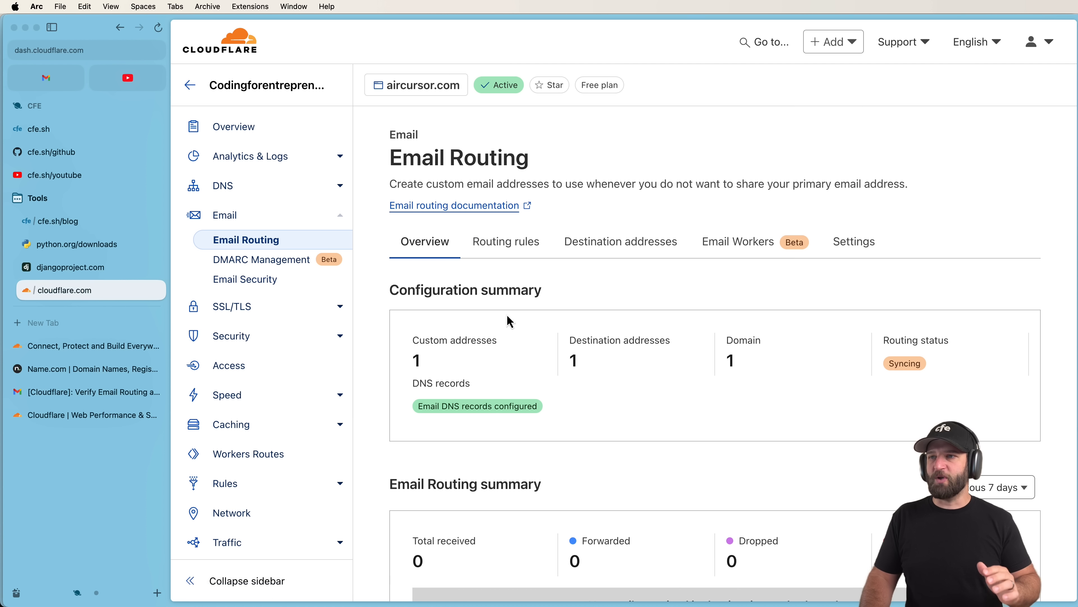
Confirm routing shows Enabled and find the hello custom address forwarding to Gmail in Routing rules.
{"action": "scroll", "coordinate": [507, 315], "scroll_direction": "down", "scroll_amount": 1}
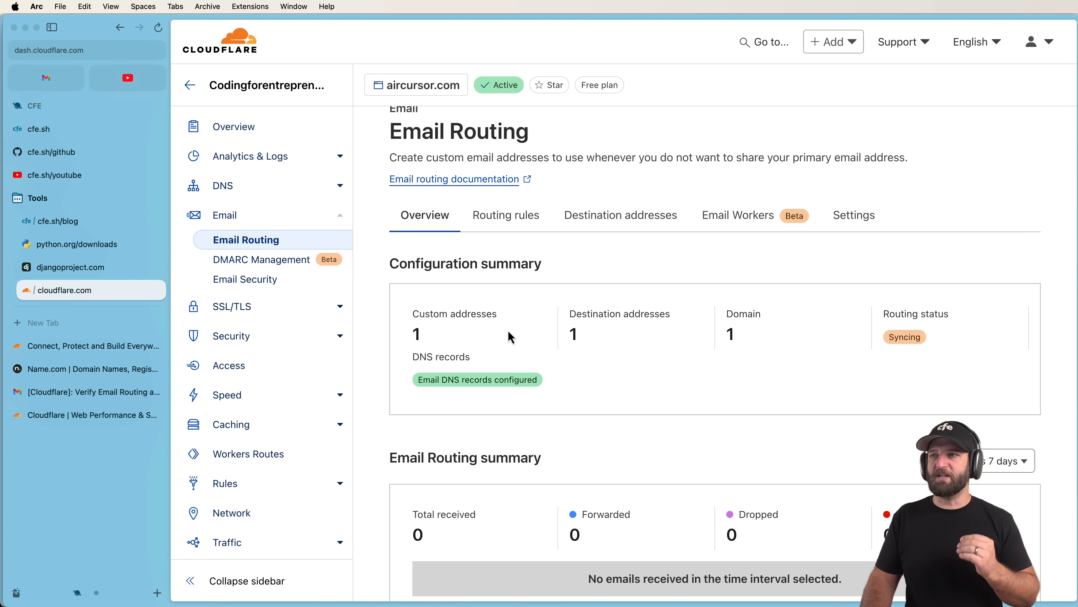
{"action": "scroll", "coordinate": [507, 338], "scroll_direction": "down", "scroll_amount": 3}
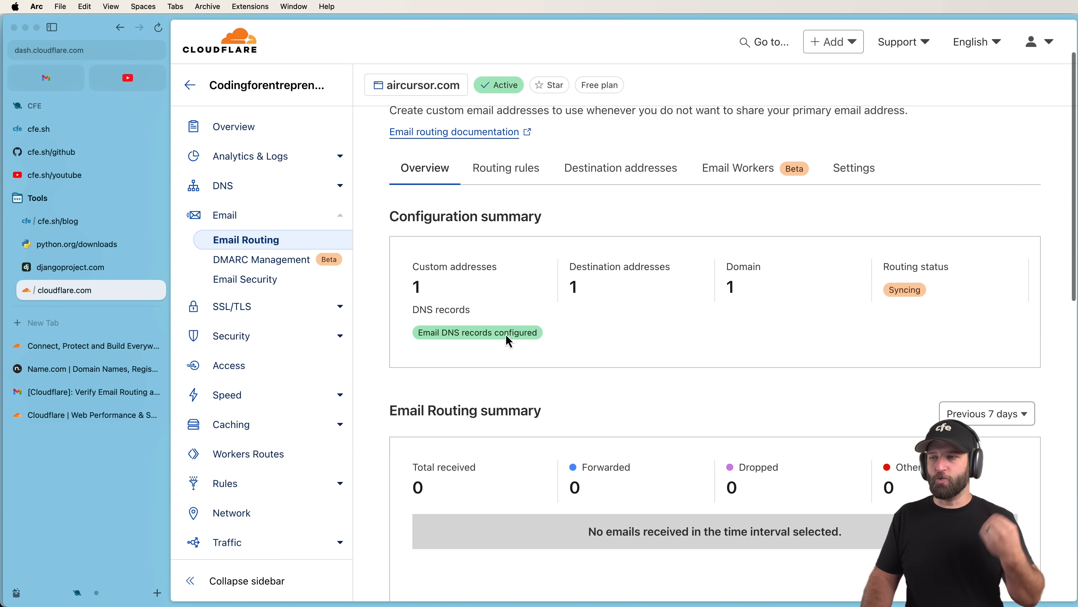
{"action": "scroll", "coordinate": [510, 342], "scroll_direction": "down", "scroll_amount": 3}
{"action": "scroll", "coordinate": [515, 339], "scroll_direction": "up", "scroll_amount": 5}
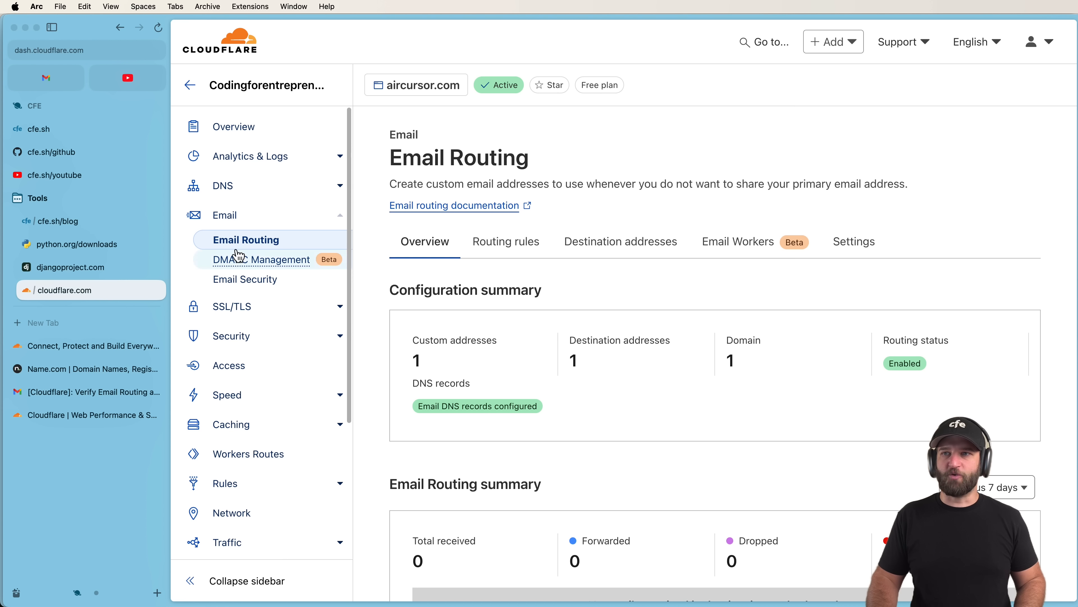
{"action": "left_click", "coordinate": [519, 253]}
{"action": "scroll", "coordinate": [519, 250], "scroll_direction": "down", "scroll_amount": 3}
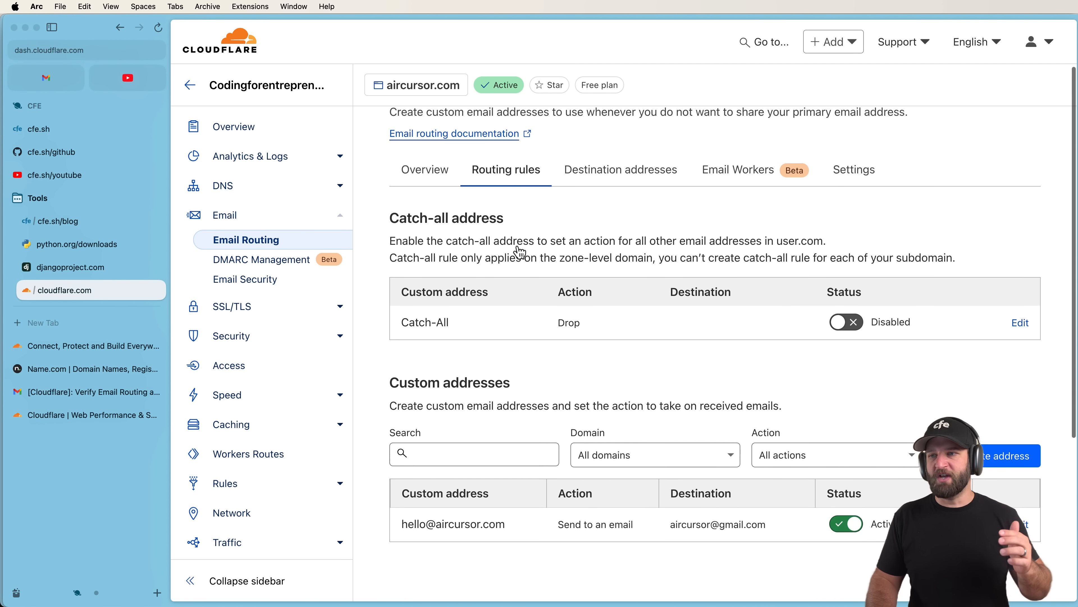
{"action": "scroll", "coordinate": [519, 246], "scroll_direction": "down", "scroll_amount": 5}
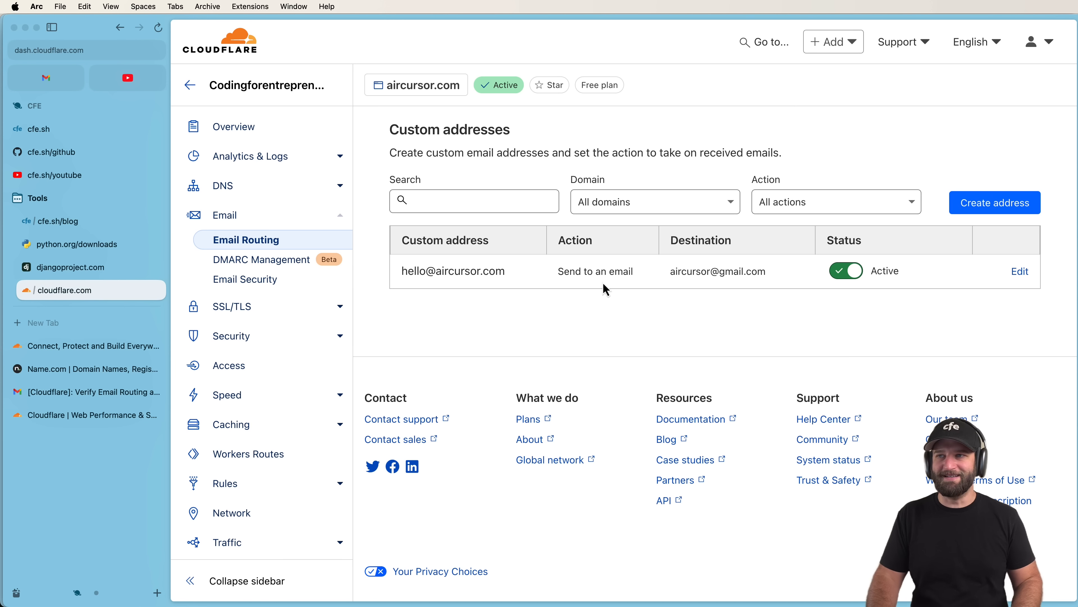
{"action": "left_click_drag", "start_coordinate": [511, 272], "coordinate": [402, 274]}
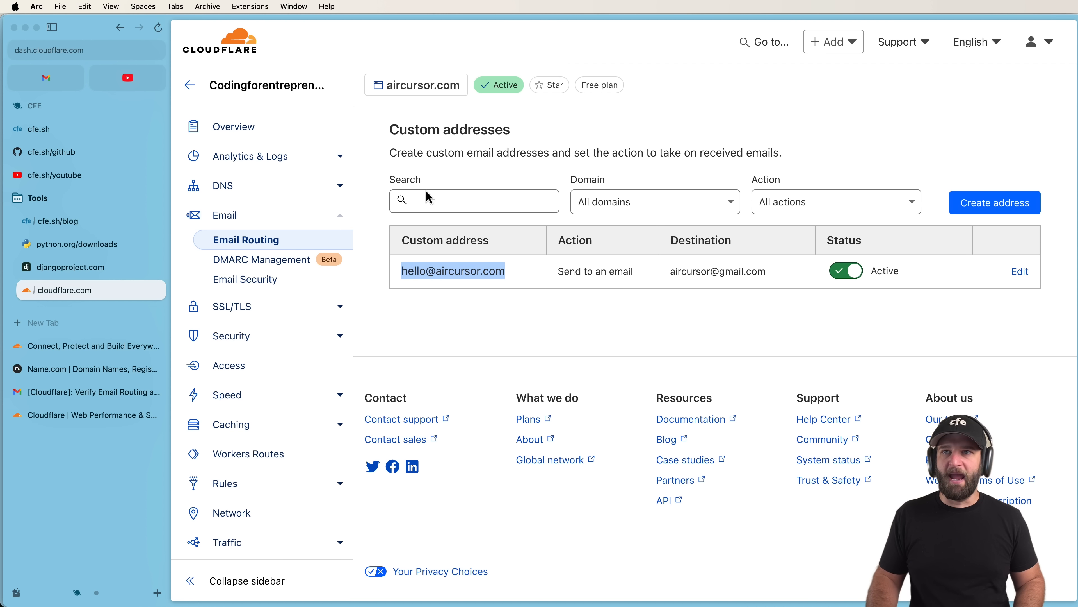
Check which Google accounts are signed in and return to the personal Gmail account.
{"action": "left_click", "coordinate": [51, 87]}
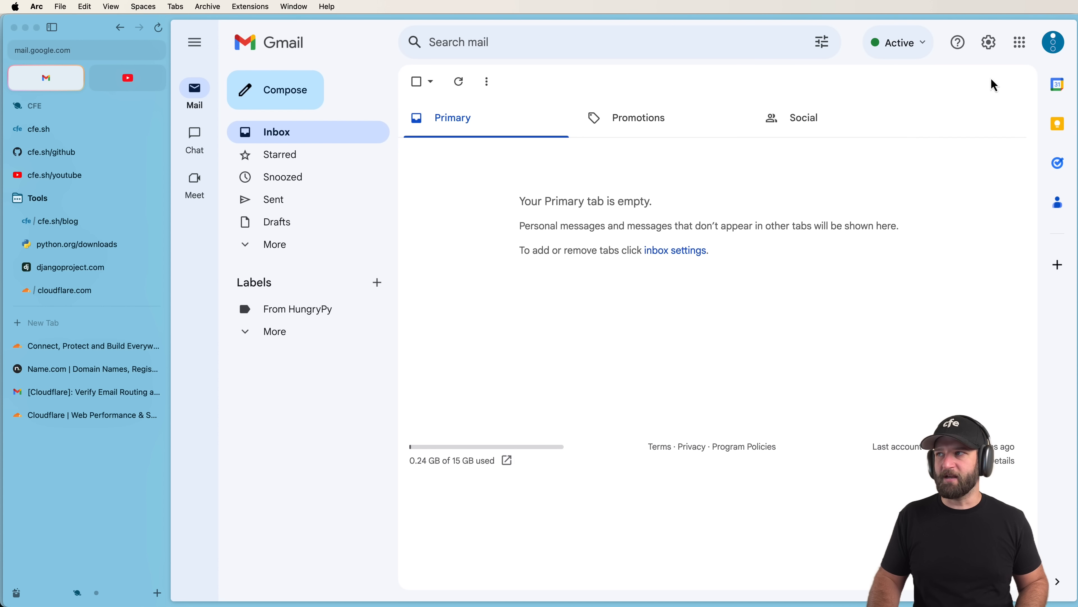
{"action": "left_click", "coordinate": [1053, 43]}
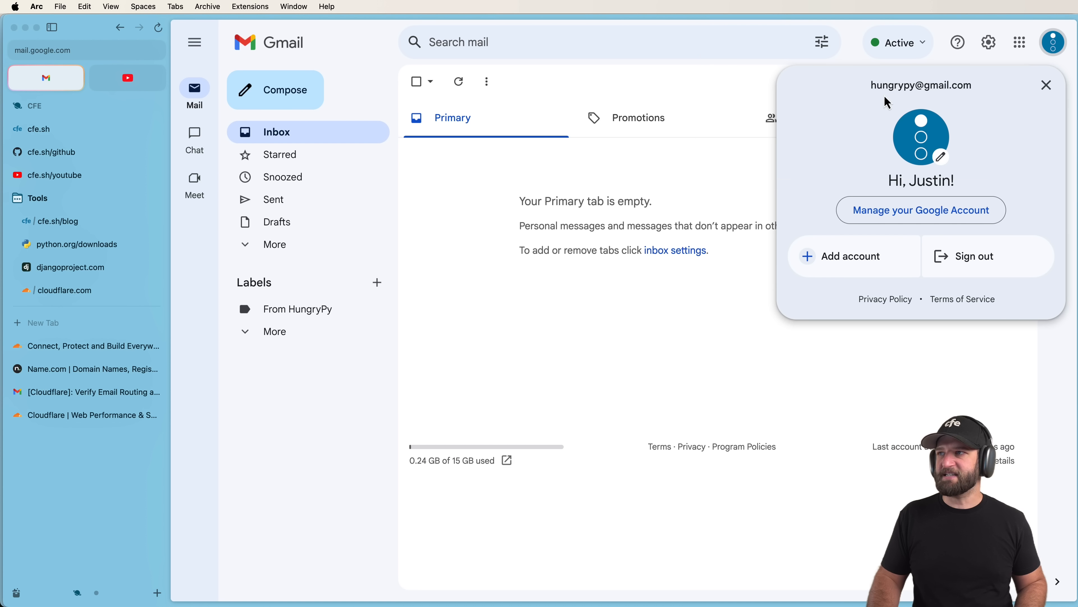
{"action": "left_click", "coordinate": [689, 190]}
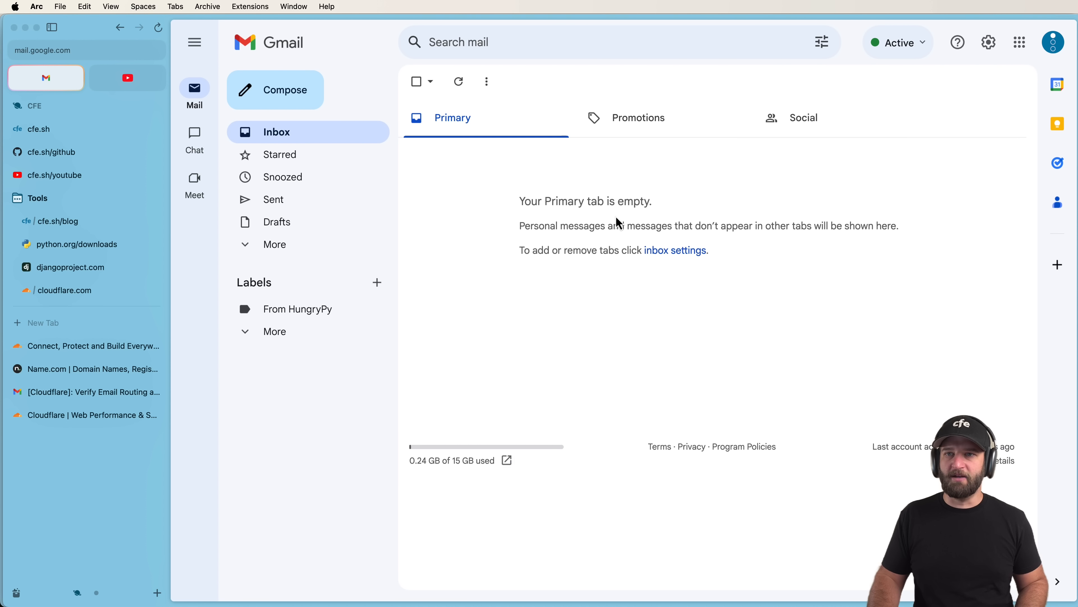
{"action": "left_click", "coordinate": [88, 398]}
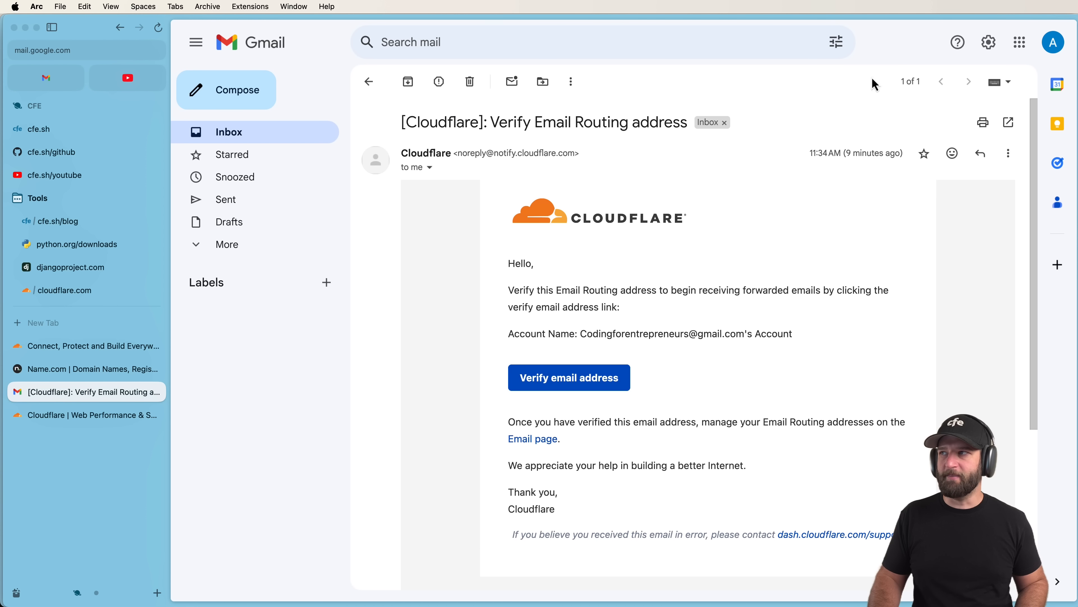
{"action": "left_click", "coordinate": [1054, 43]}
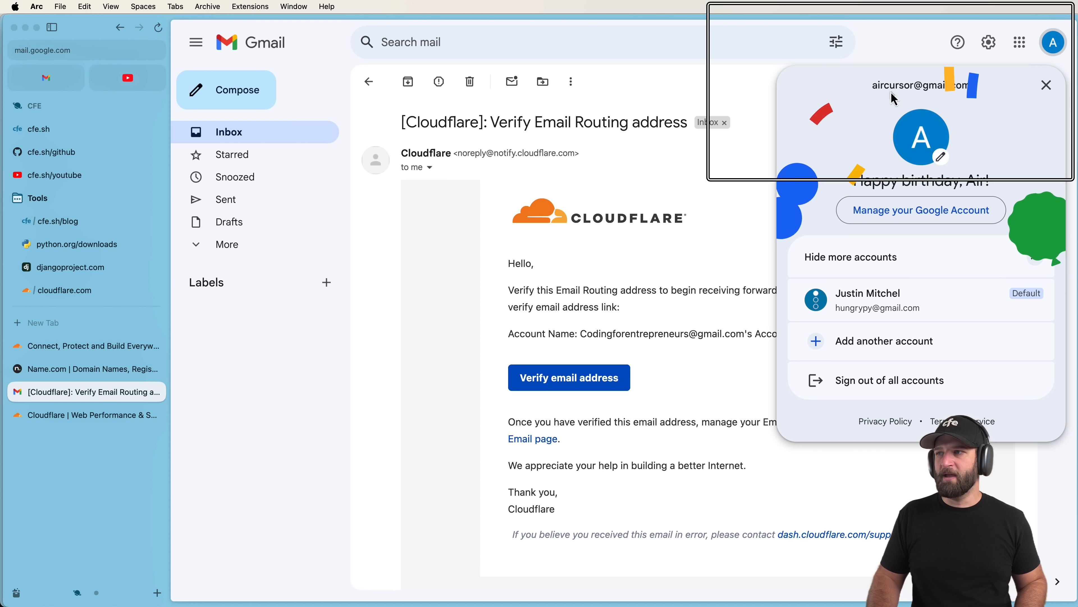
{"action": "left_click", "coordinate": [238, 138]}
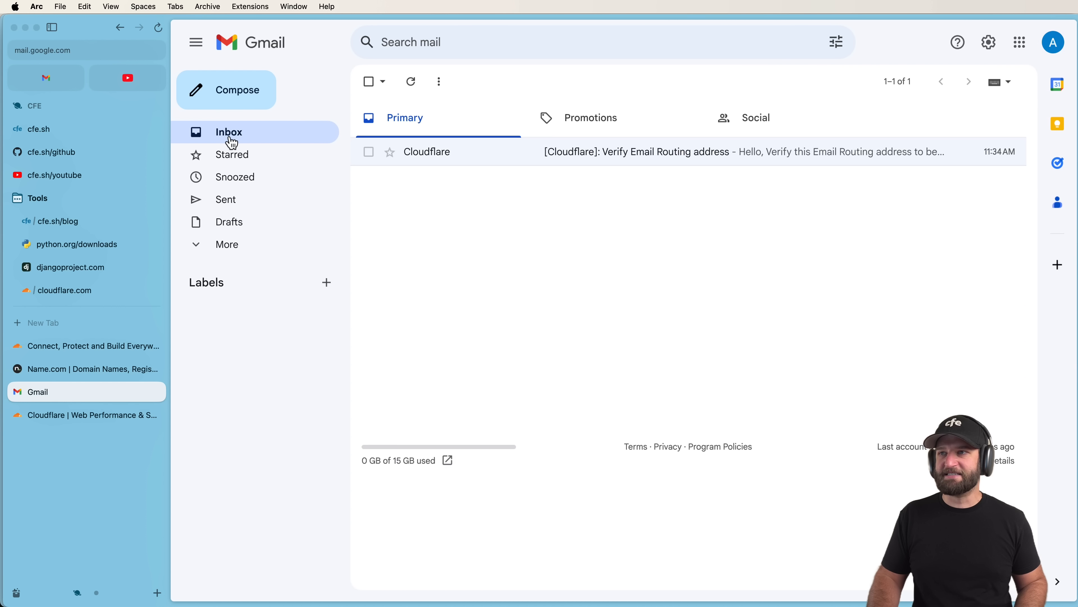
{"action": "left_click", "coordinate": [46, 85]}
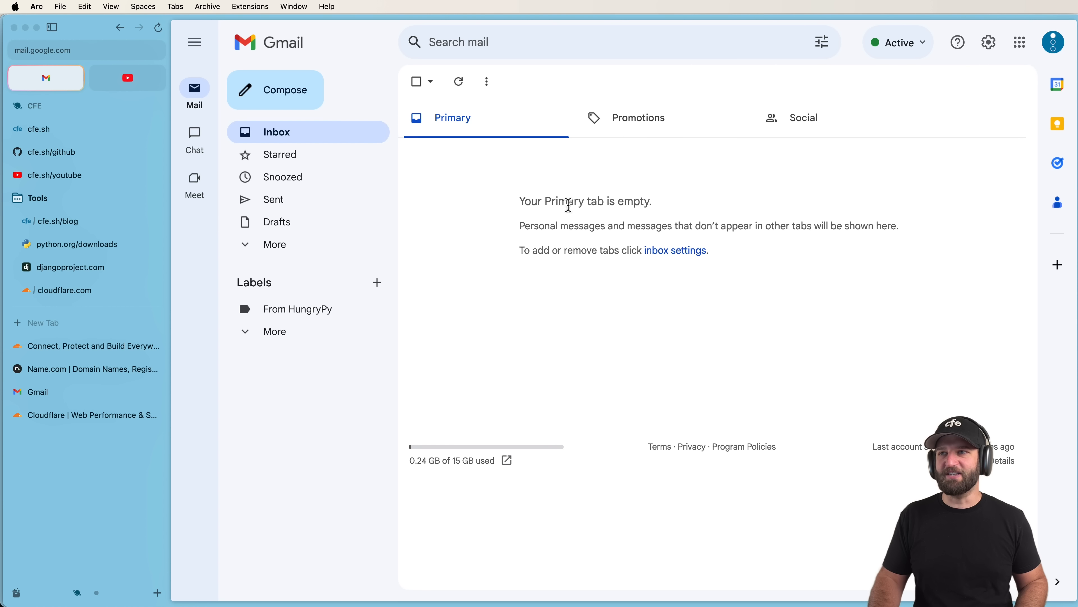
Send 'Hello World Is this working?' with body 'If it is awesome' to the hello address.
{"action": "left_click", "coordinate": [287, 90]}
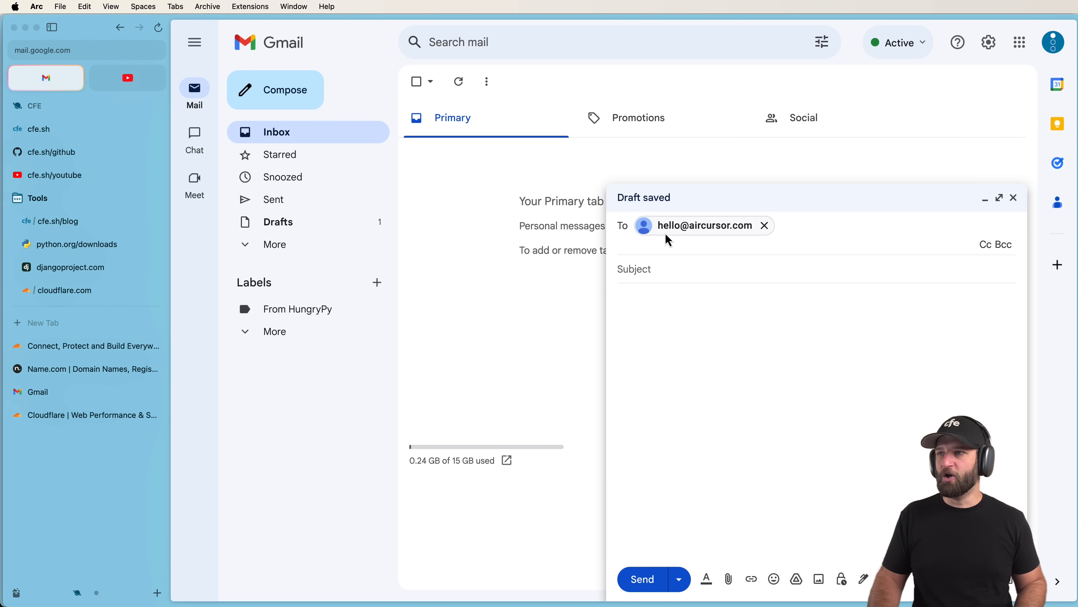
{"action": "mouse_move", "coordinate": [700, 234]}
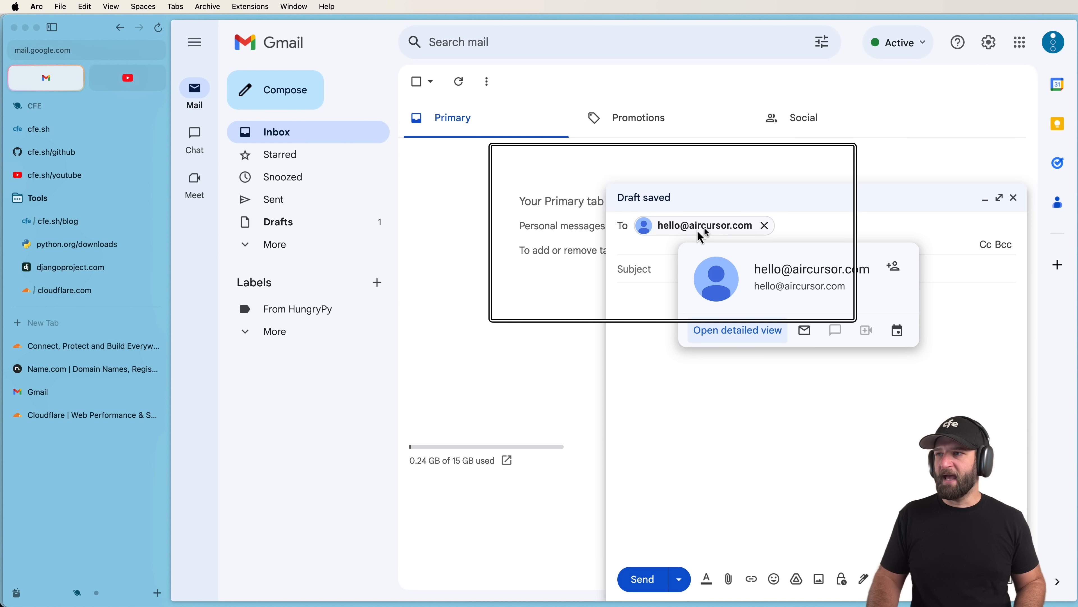
{"action": "left_click", "coordinate": [648, 269]}
{"action": "type", "text": "Hello World Is this working?"}
{"action": "left_click", "coordinate": [701, 309]}
{"action": "type", "text": "If it "}
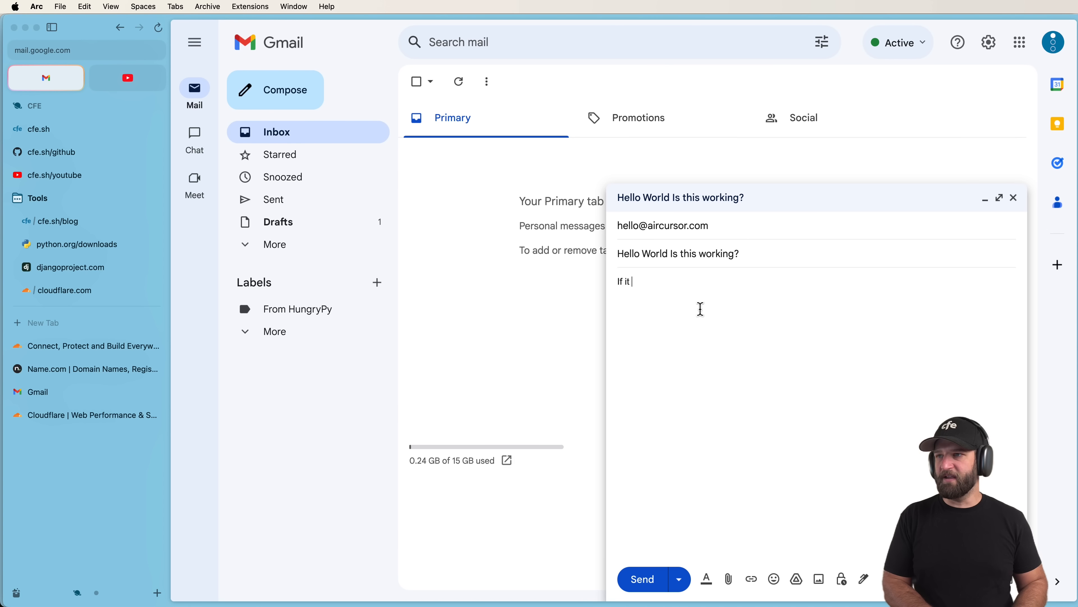
{"action": "type", "text": "is awesome"}
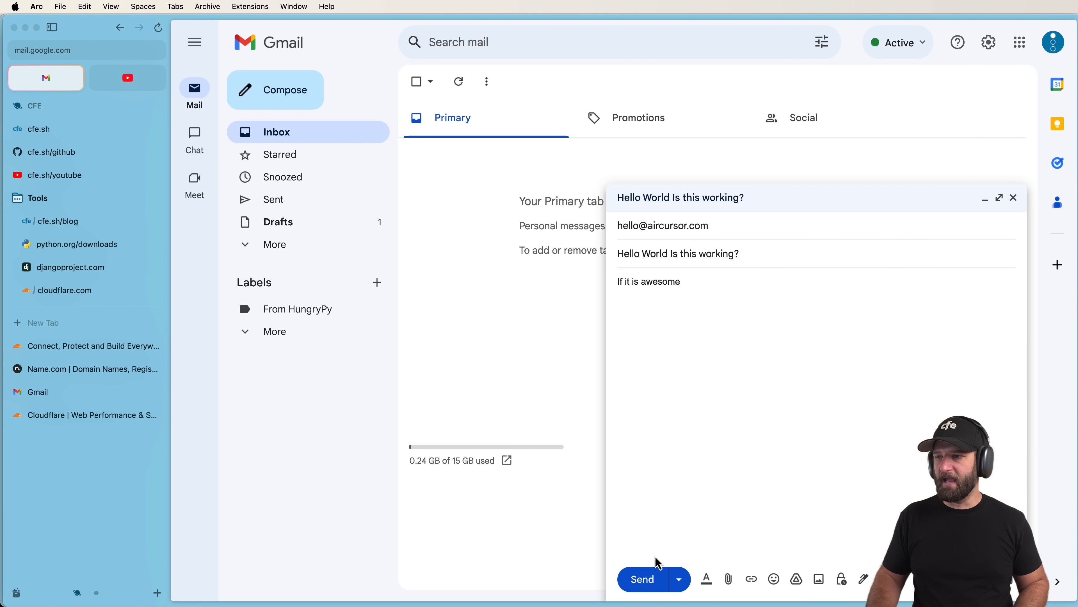
{"action": "left_click", "coordinate": [654, 577]}
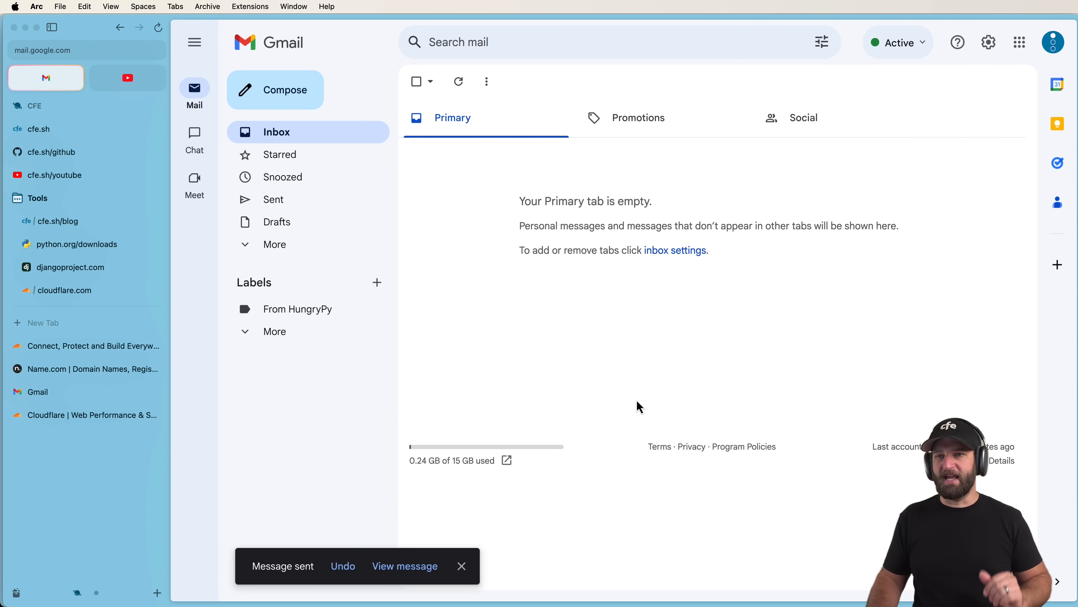
Search the receiving account's folders for the test email and open the Spam folder.
{"action": "left_click", "coordinate": [88, 390]}
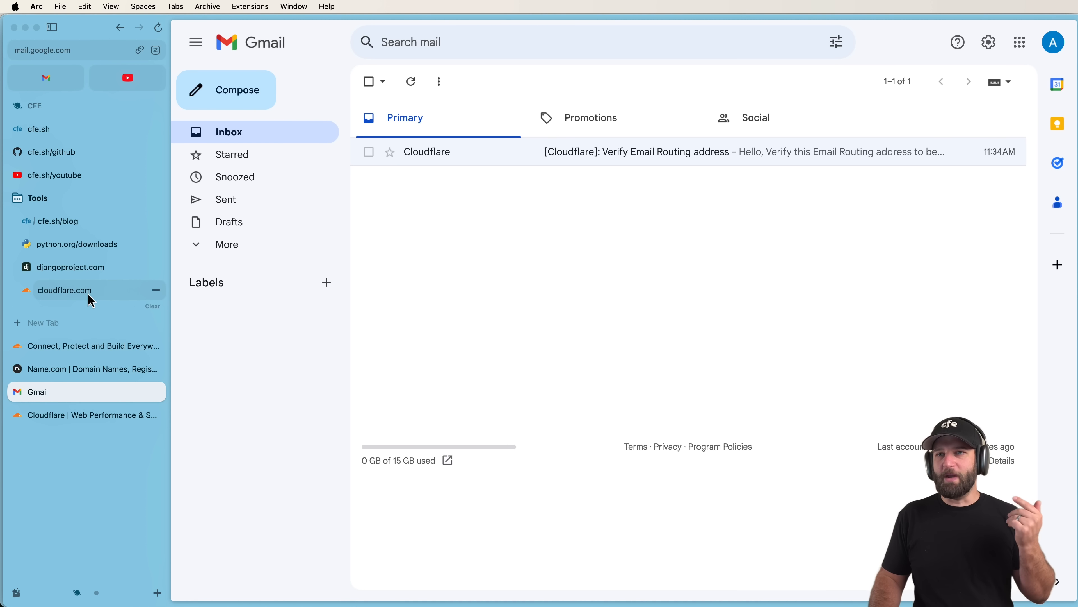
{"action": "left_click", "coordinate": [102, 293]}
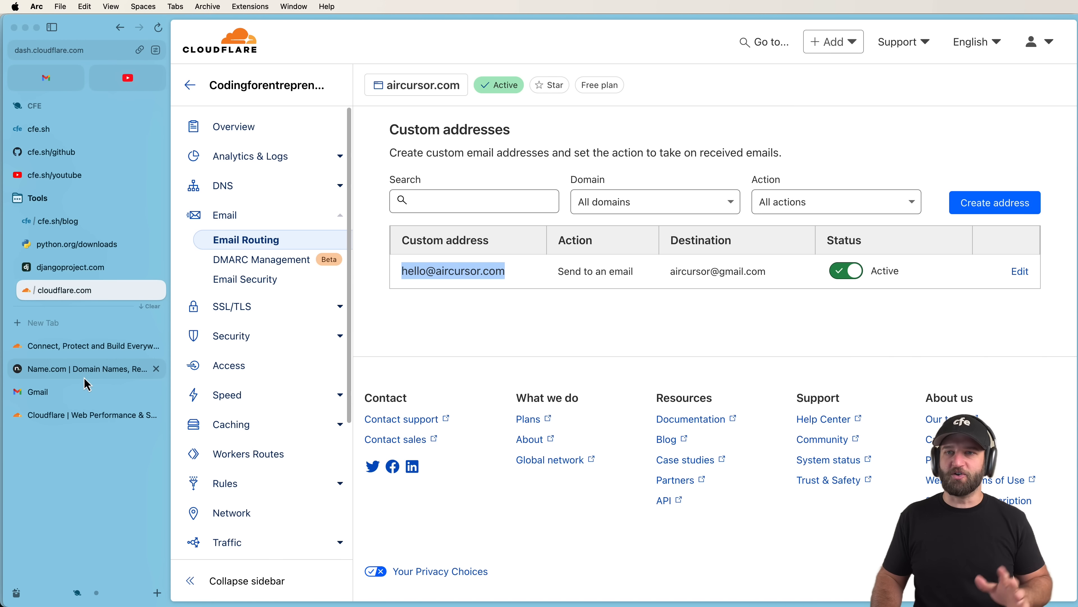
{"action": "left_click", "coordinate": [80, 391]}
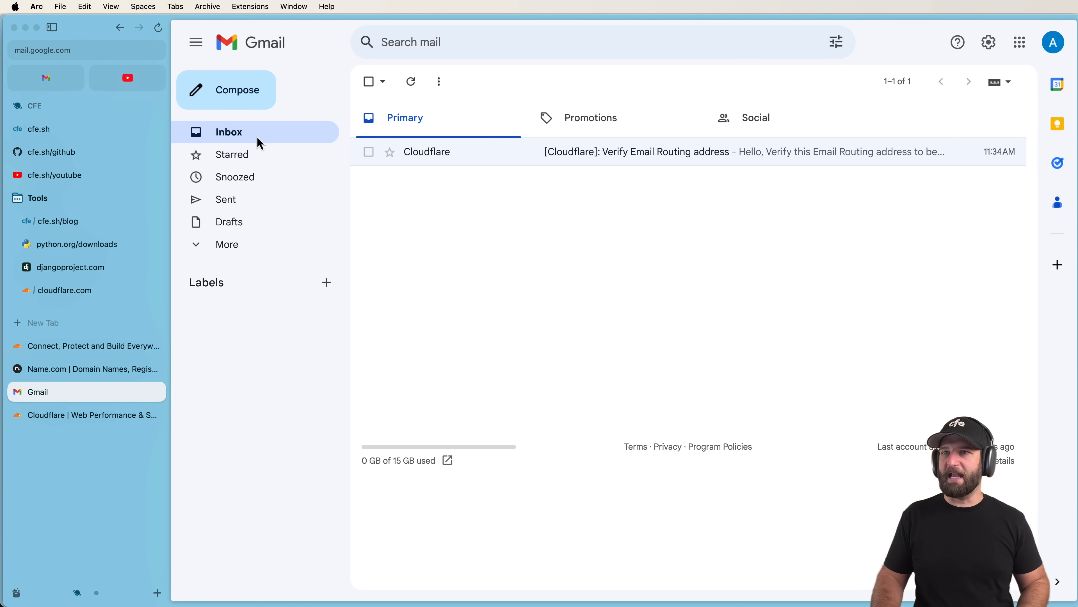
{"action": "left_click", "coordinate": [300, 250]}
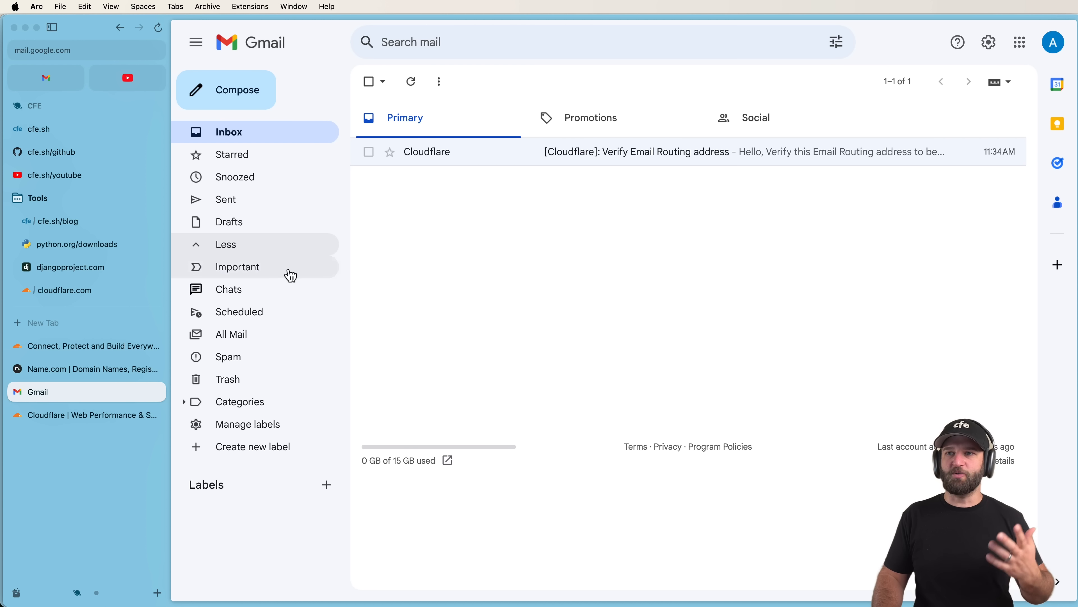
{"action": "left_click", "coordinate": [270, 336]}
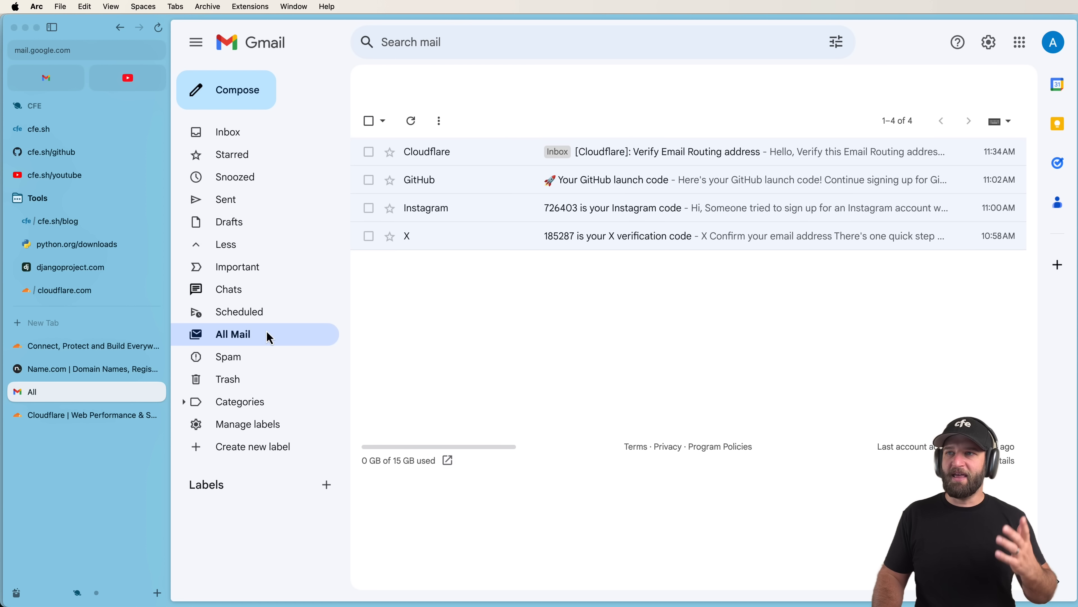
{"action": "left_click", "coordinate": [267, 137]}
{"action": "left_click", "coordinate": [232, 246]}
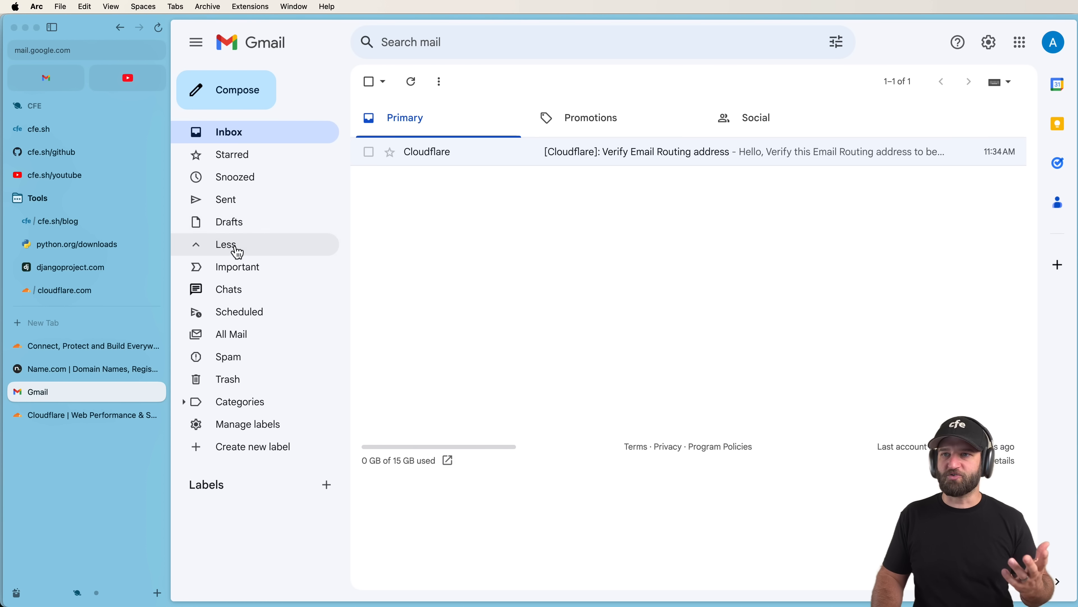
{"action": "left_click", "coordinate": [248, 358]}
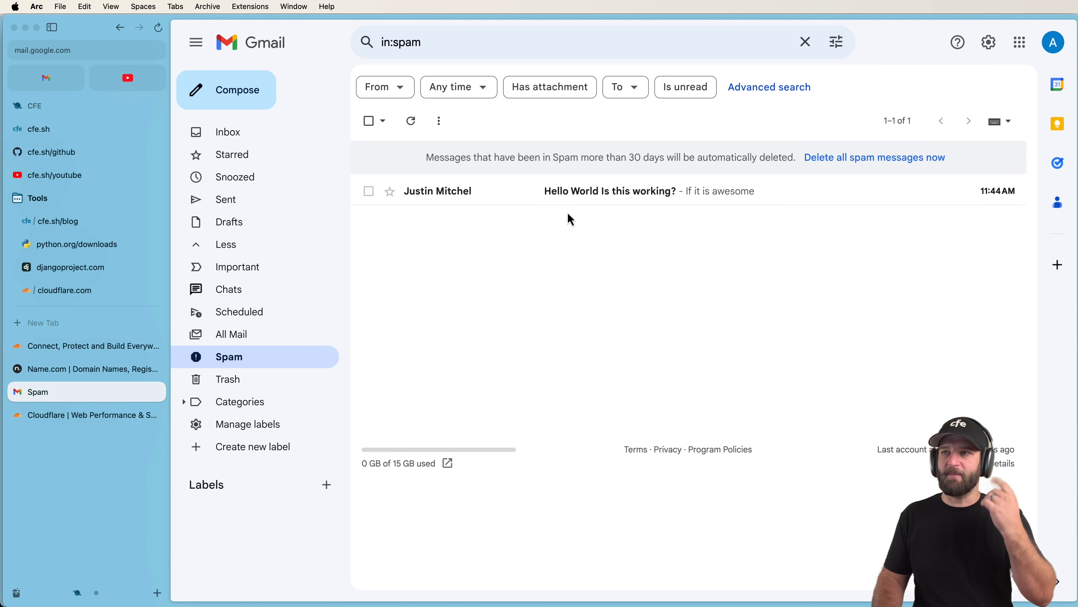
Open the test email in Spam, verify its recipient, and report it not spam into the Inbox.
{"action": "left_click", "coordinate": [525, 200]}
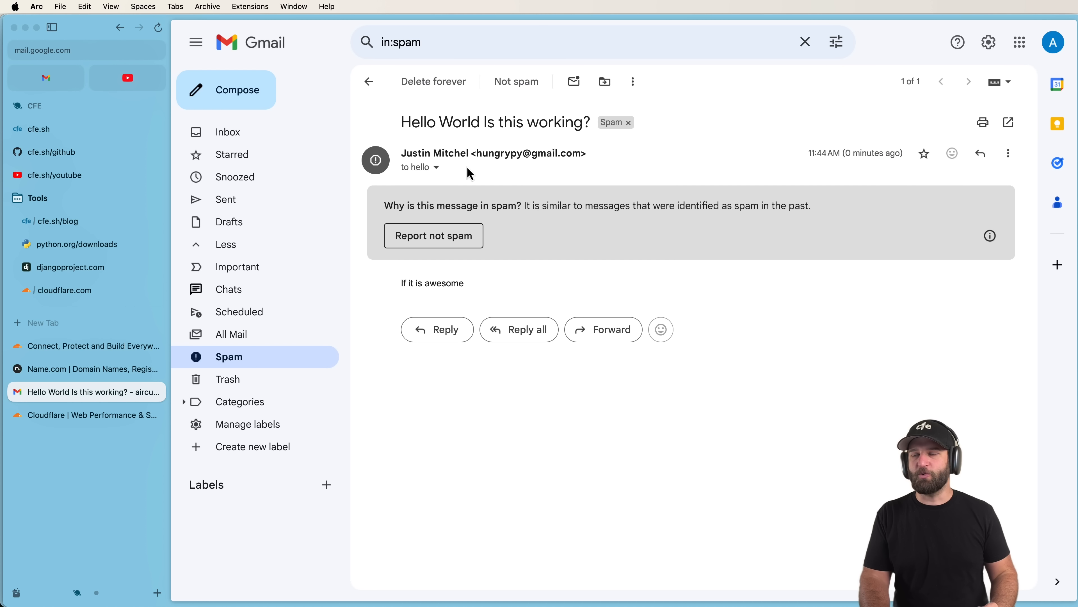
{"action": "left_click", "coordinate": [438, 168]}
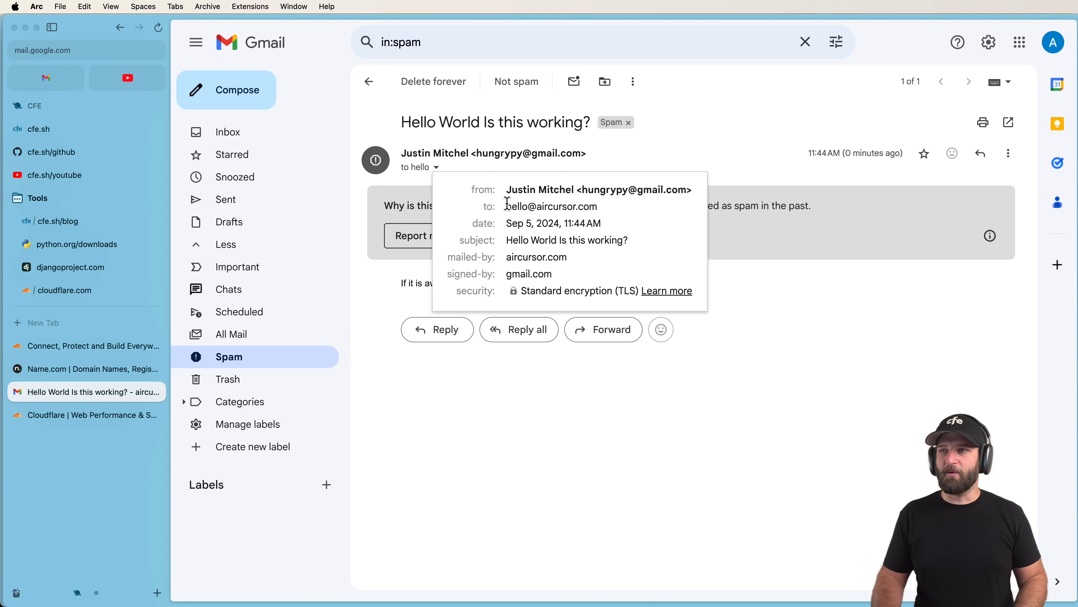
{"action": "left_click_drag", "start_coordinate": [508, 204], "coordinate": [609, 212]}
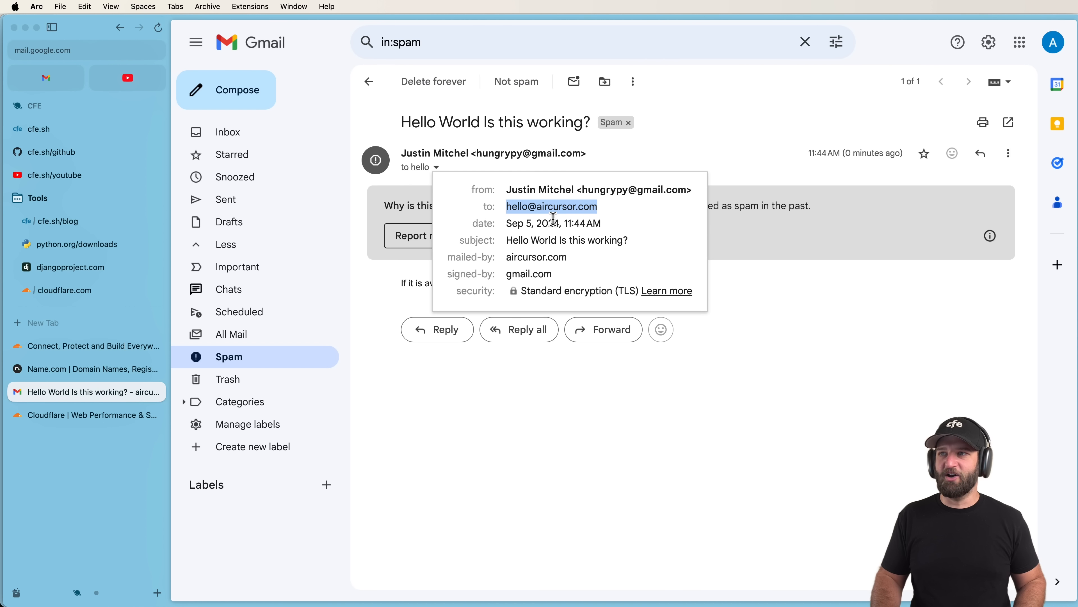
{"action": "left_click", "coordinate": [826, 339]}
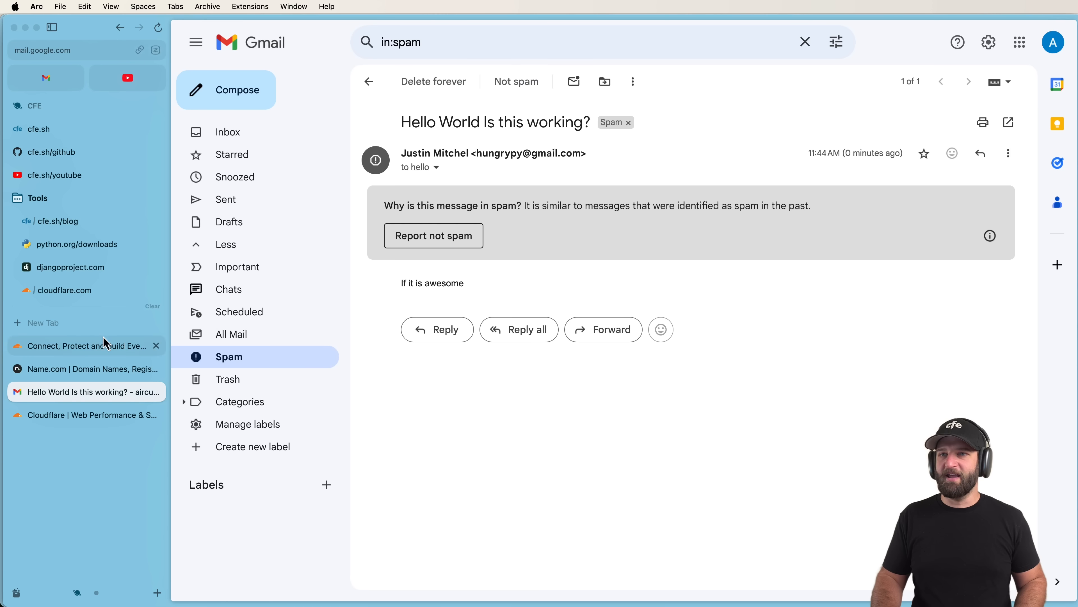
{"action": "left_click", "coordinate": [1055, 41]}
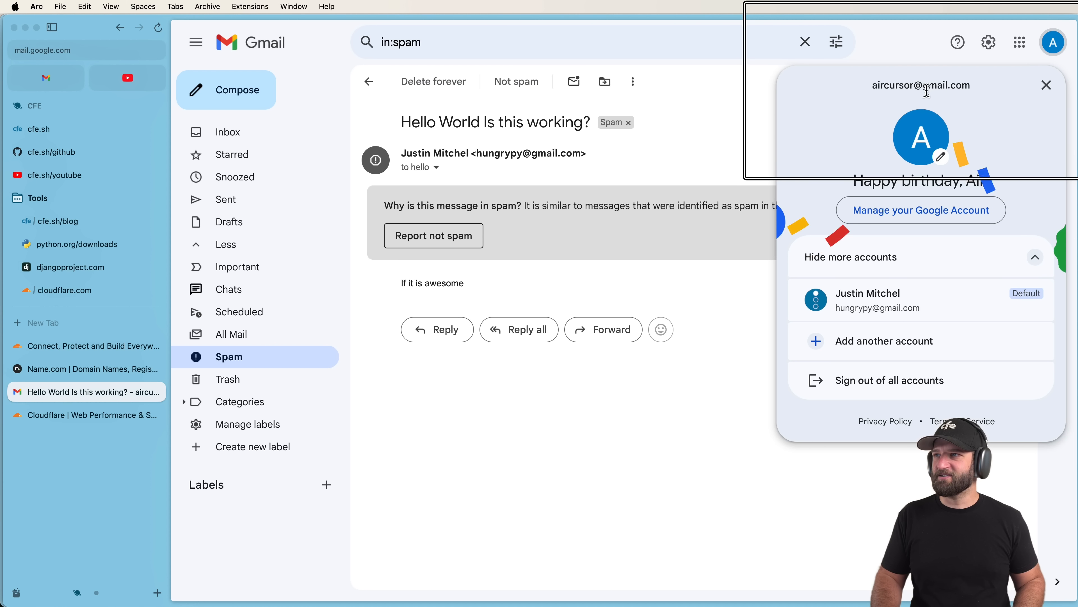
{"action": "left_click", "coordinate": [657, 133]}
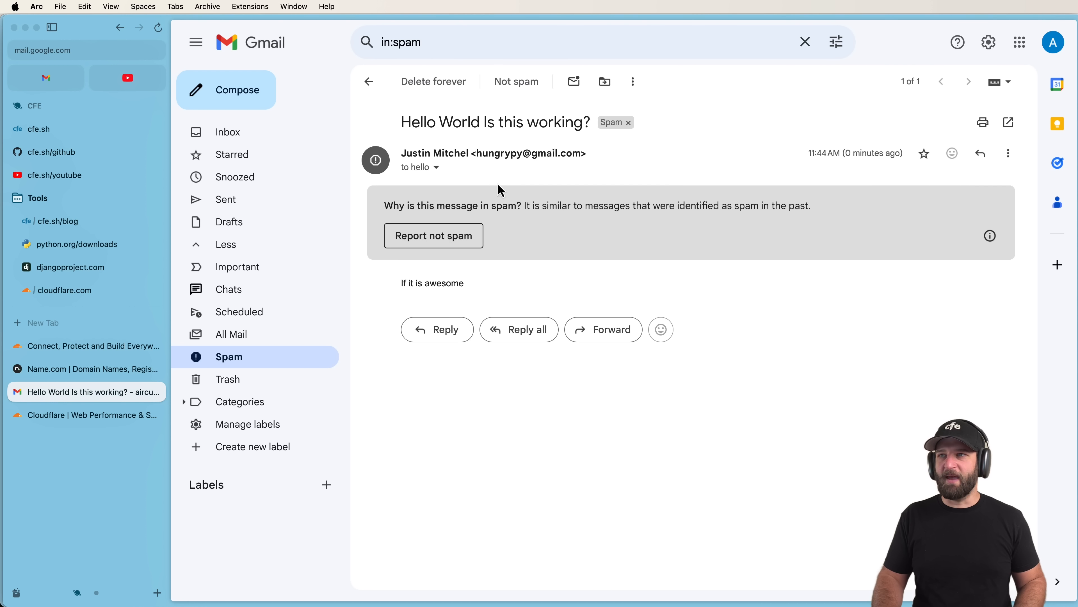
{"action": "left_click", "coordinate": [440, 236]}
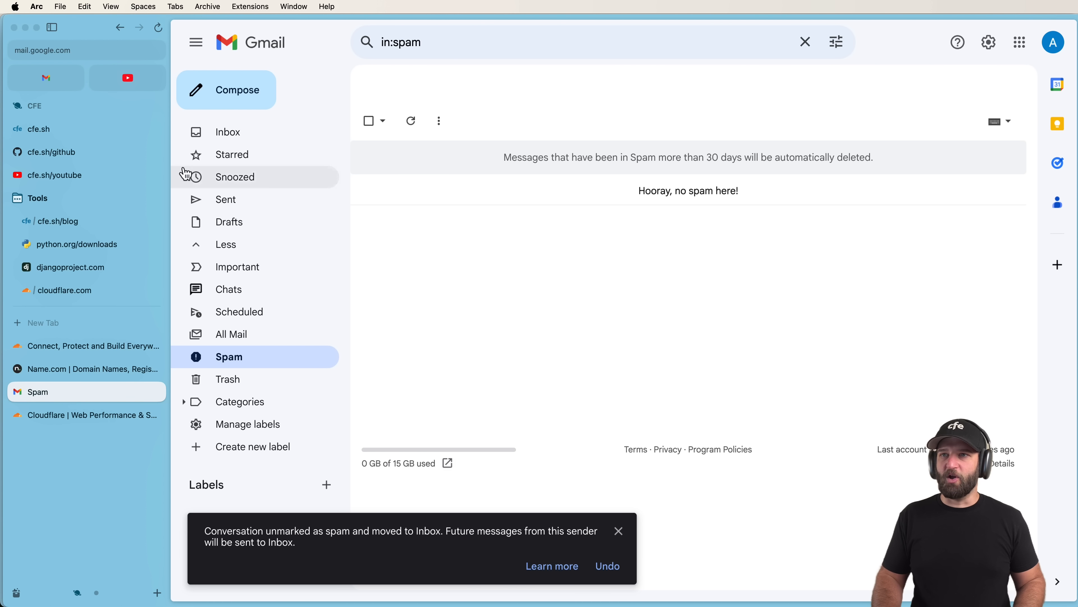
{"action": "left_click", "coordinate": [233, 142]}
{"action": "left_click", "coordinate": [445, 153]}
Draft a reply-all saying 'Hello there', inspect its To and Cc recipients, then discard it.
{"action": "left_click", "coordinate": [437, 168]}
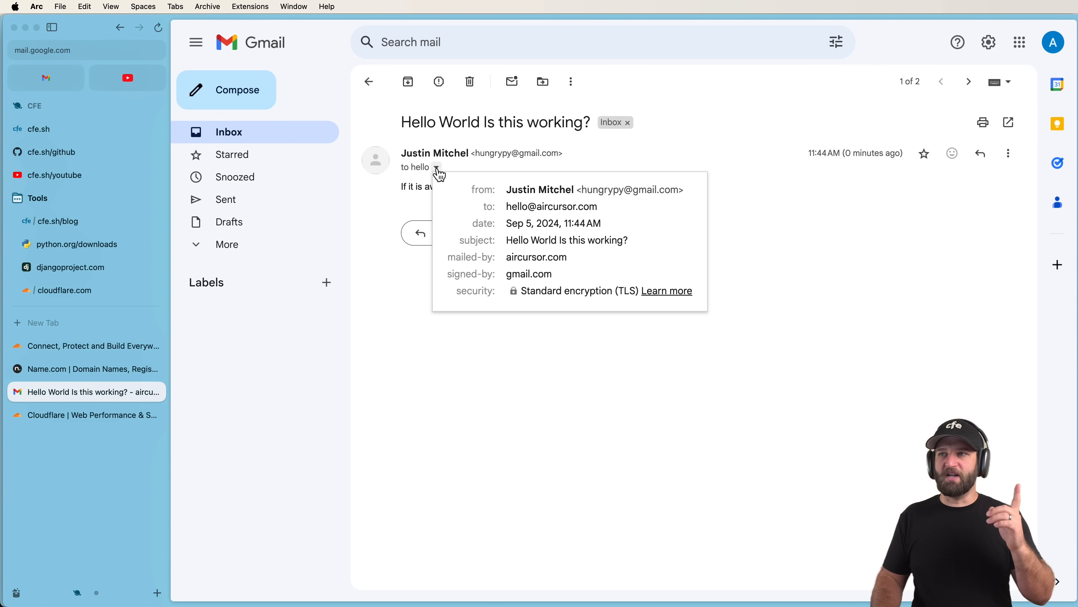
{"action": "left_click", "coordinate": [438, 169]}
{"action": "left_click", "coordinate": [513, 233]}
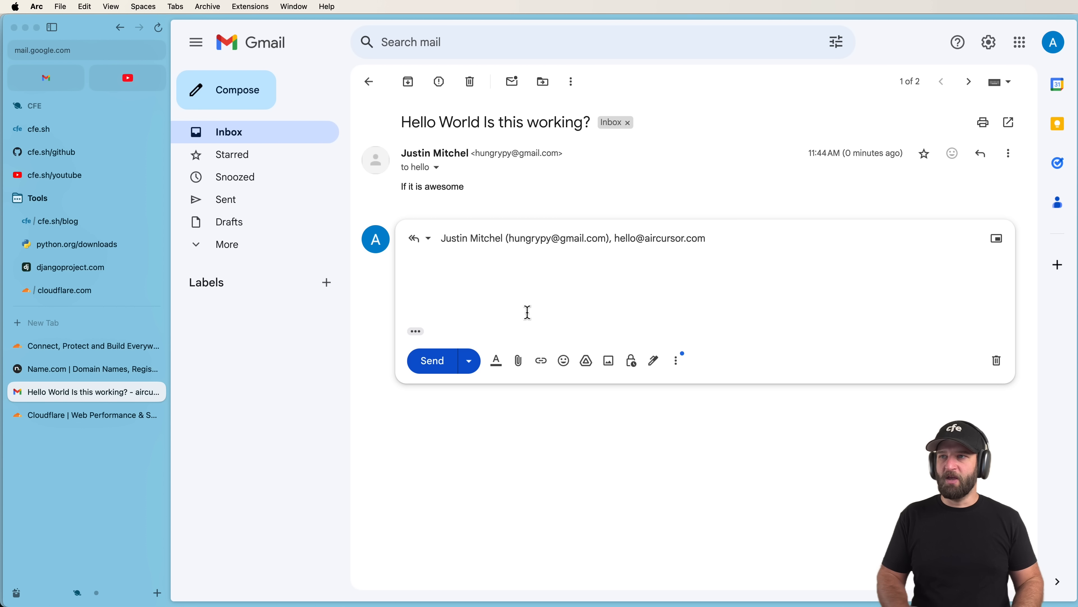
{"action": "type", "text": "Hello there"}
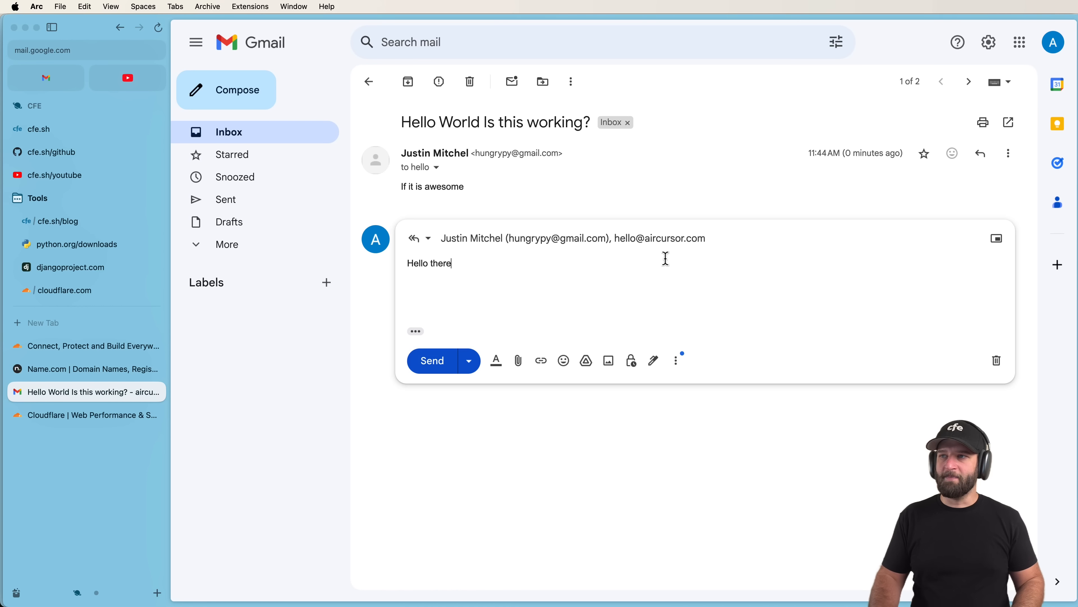
{"action": "left_click", "coordinate": [430, 240]}
{"action": "left_click", "coordinate": [840, 244]}
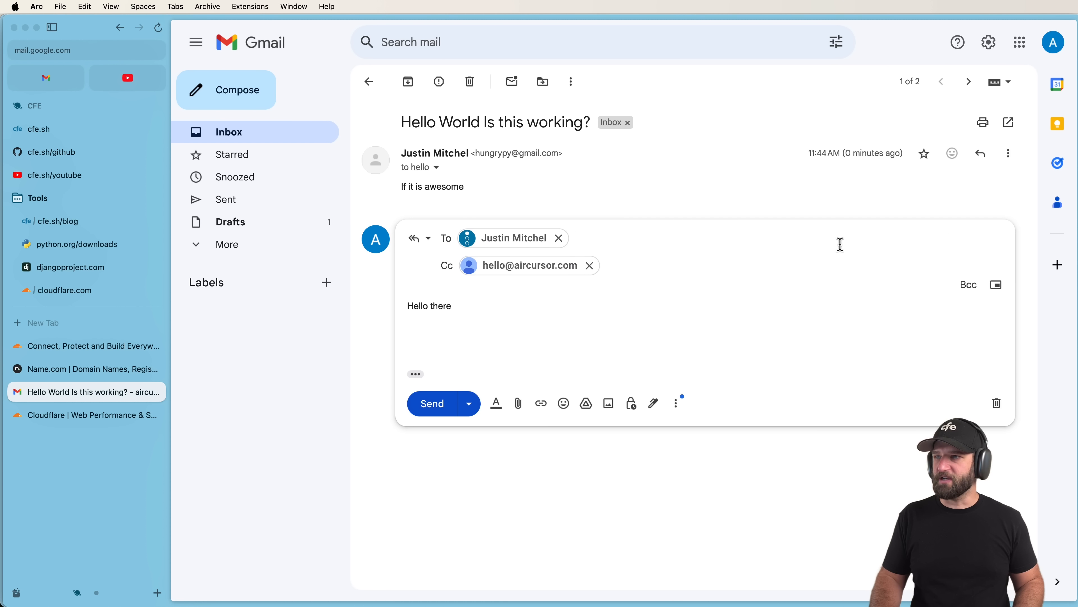
{"action": "mouse_move", "coordinate": [511, 269]}
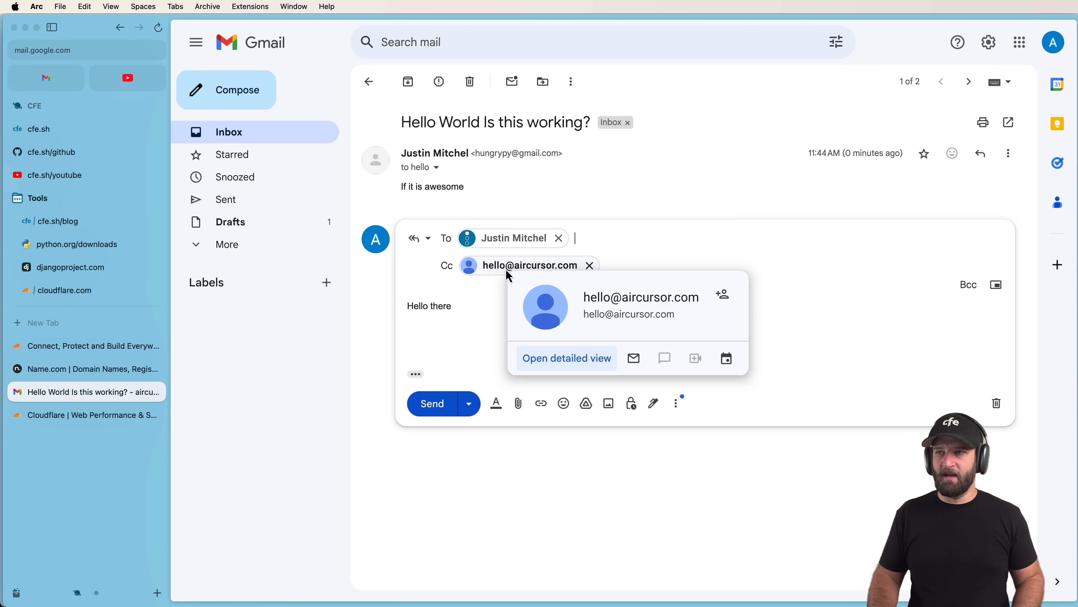
{"action": "left_click", "coordinate": [476, 305]}
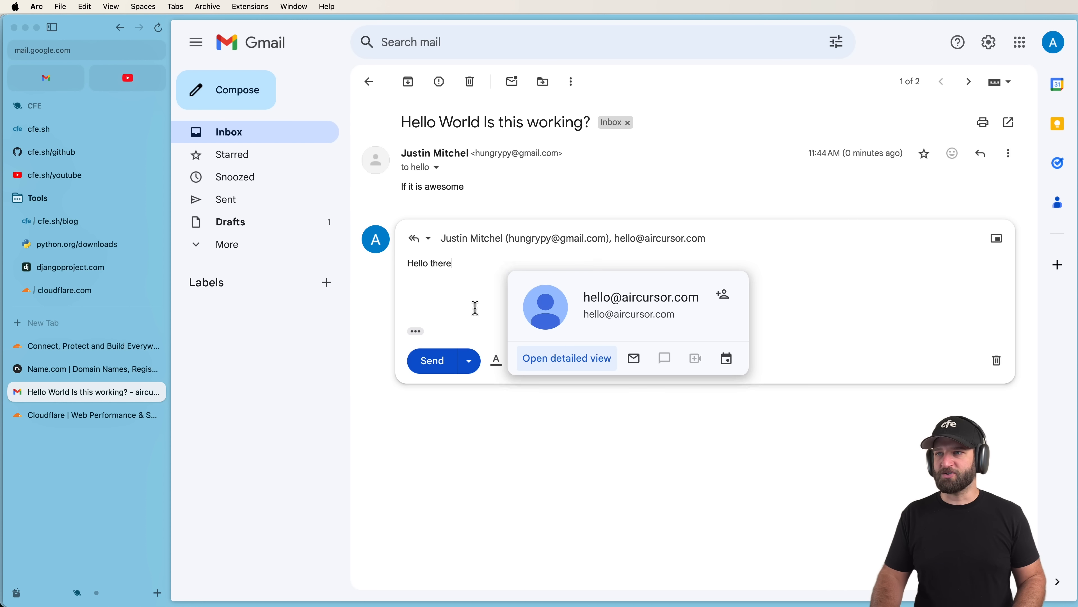
{"action": "left_click", "coordinate": [997, 360]}
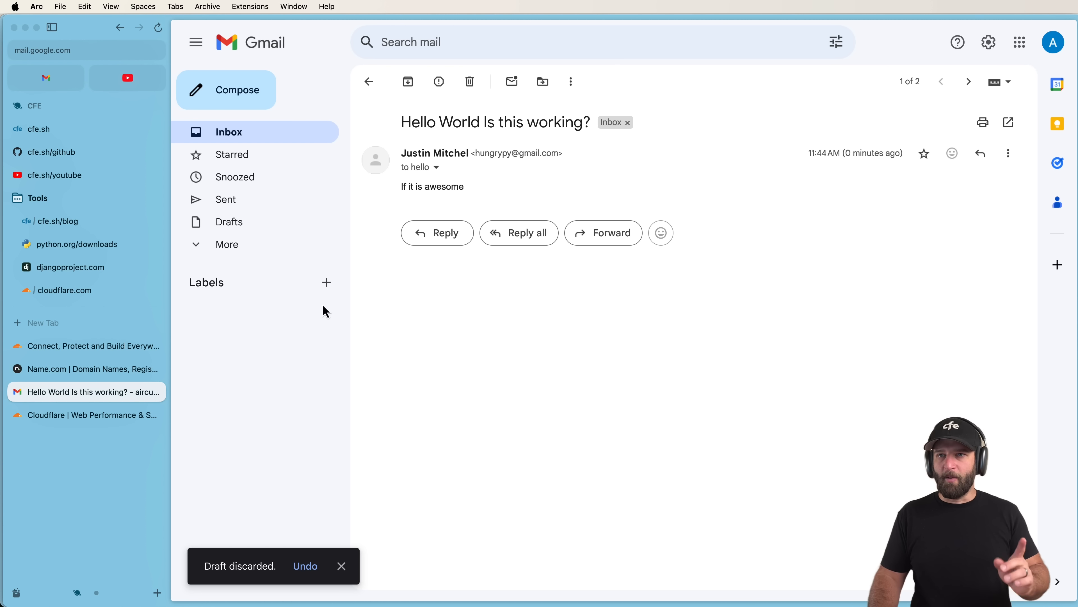
{"action": "left_click", "coordinate": [107, 292]}
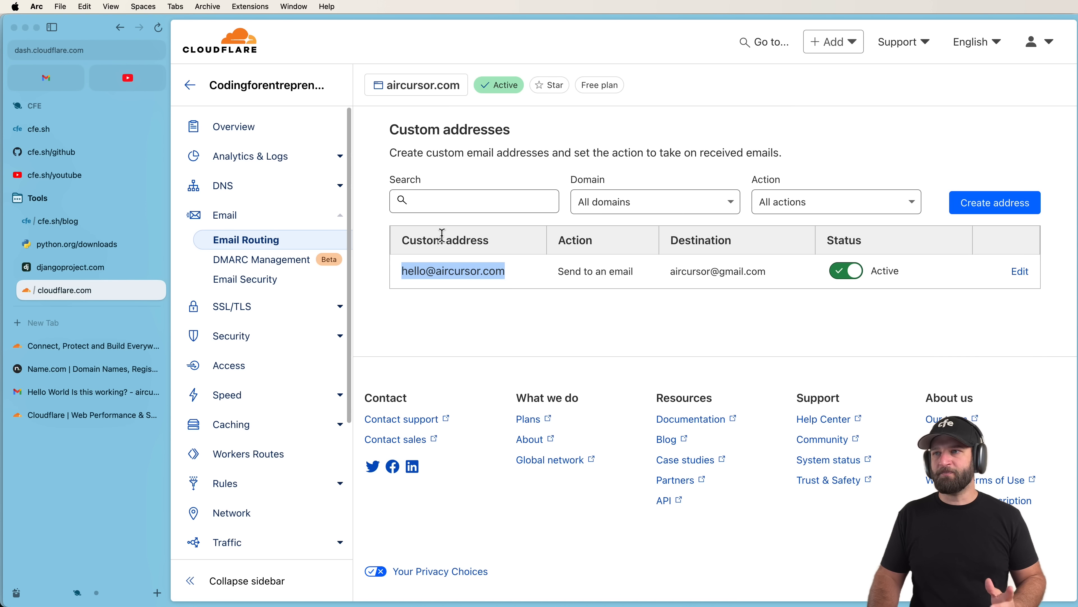
Create a second aircursor.com custom address that sends to the Gmail destination address.
{"action": "double_click", "coordinate": [469, 275]}
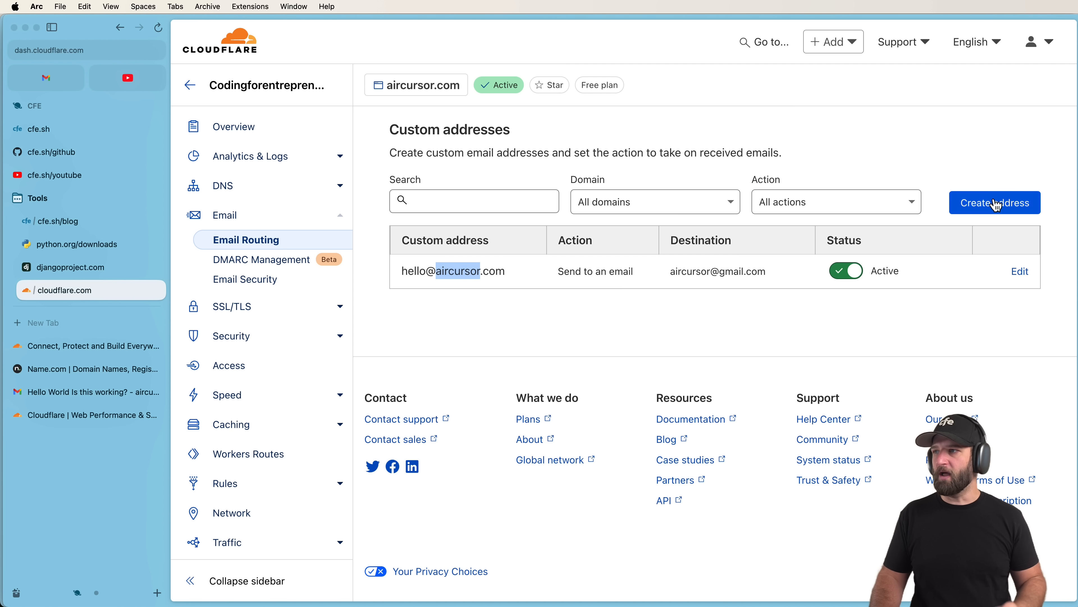
{"action": "left_click", "coordinate": [503, 256]}
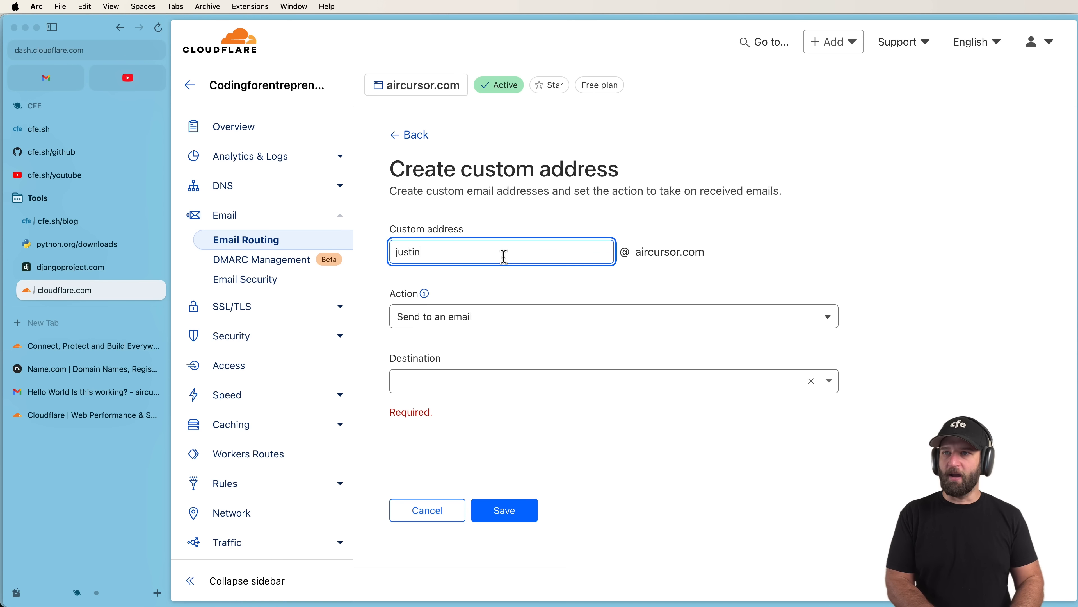
{"action": "left_click", "coordinate": [533, 318]}
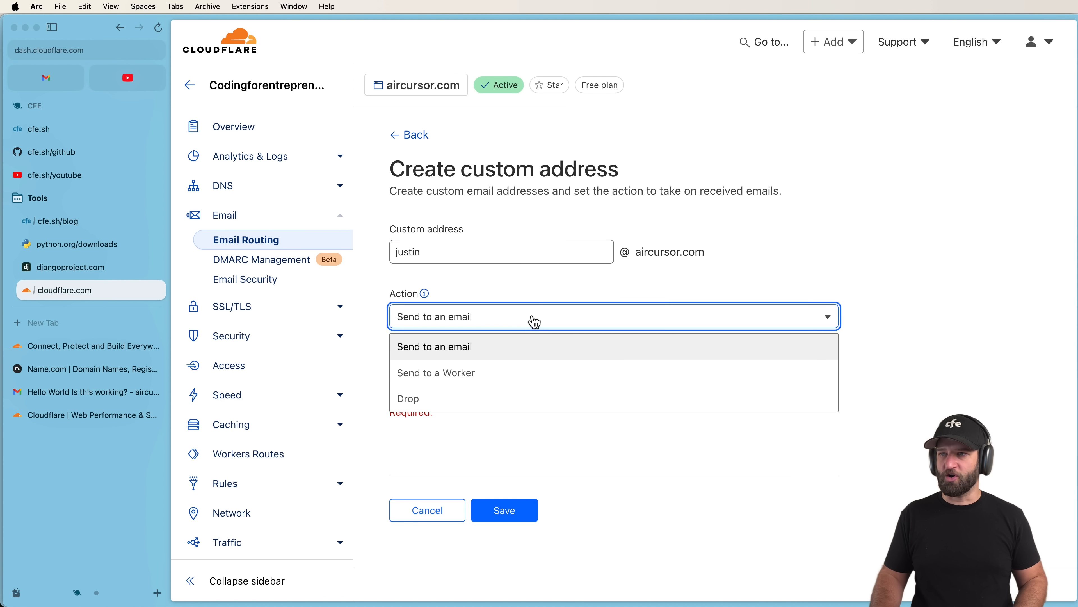
{"action": "left_click", "coordinate": [502, 344]}
{"action": "left_click", "coordinate": [485, 389]}
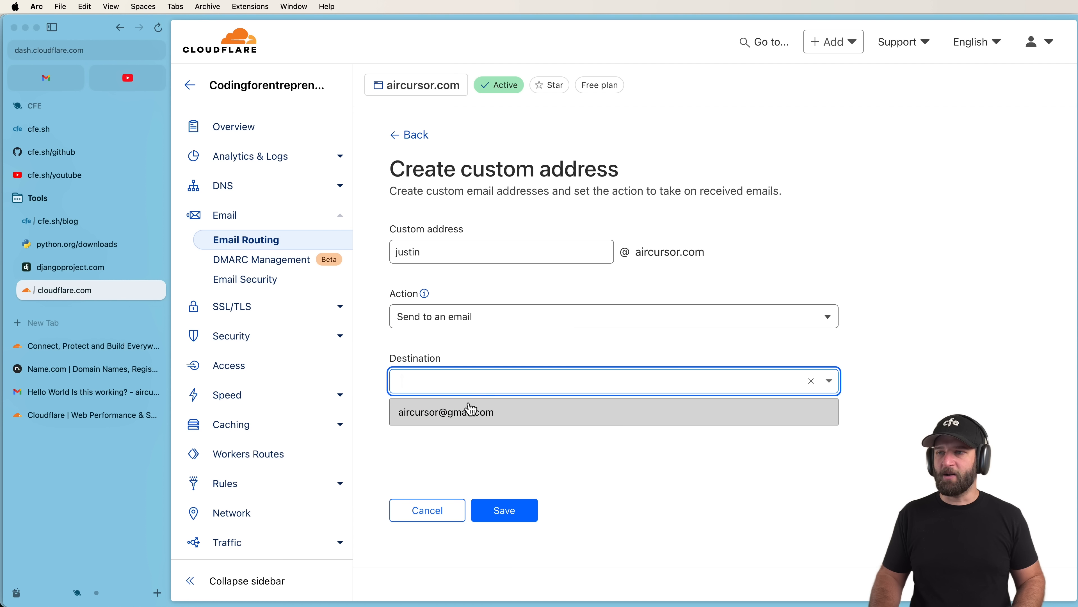
{"action": "left_click", "coordinate": [468, 412]}
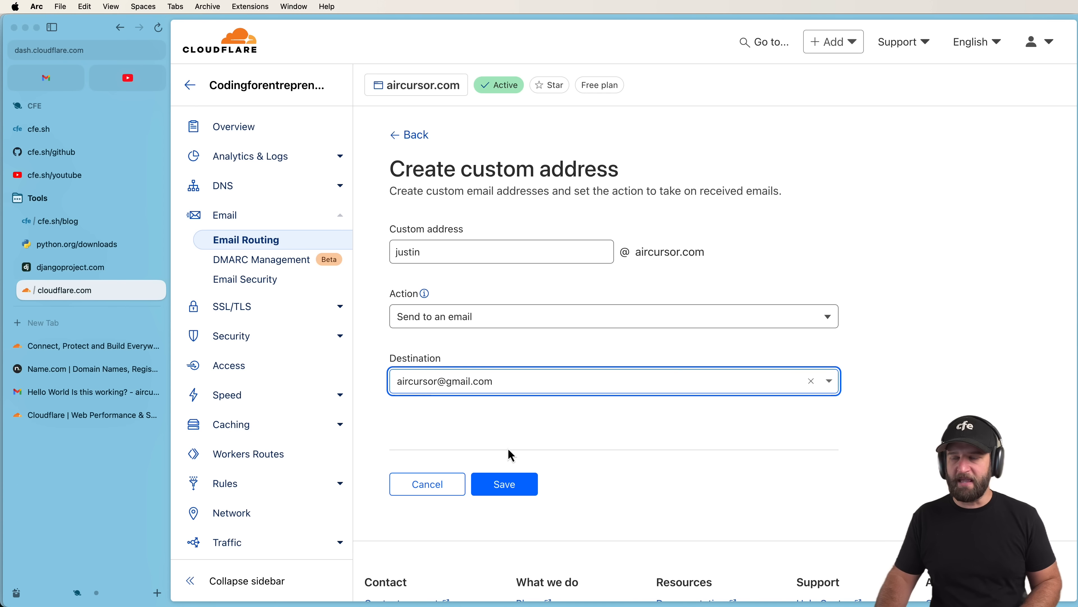
{"action": "left_click", "coordinate": [505, 488]}
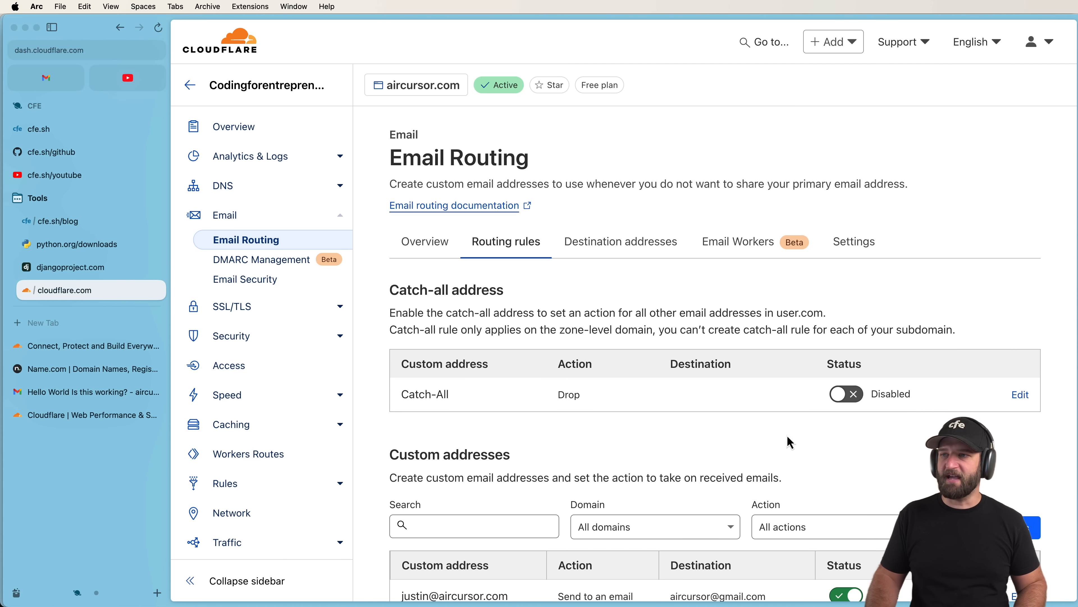
Try disabling the new custom address and answer the confirmation prompt.
{"action": "scroll", "coordinate": [543, 447], "scroll_direction": "down", "scroll_amount": 2}
{"action": "scroll", "coordinate": [544, 447], "scroll_direction": "down", "scroll_amount": 2}
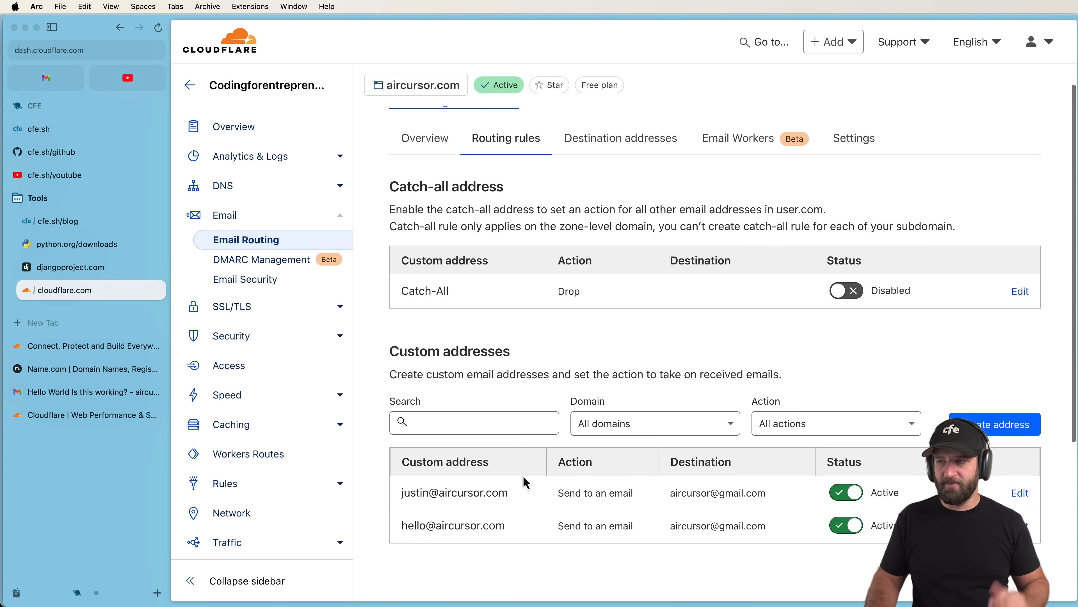
{"action": "left_click", "coordinate": [846, 493]}
{"action": "left_click", "coordinate": [722, 364]}
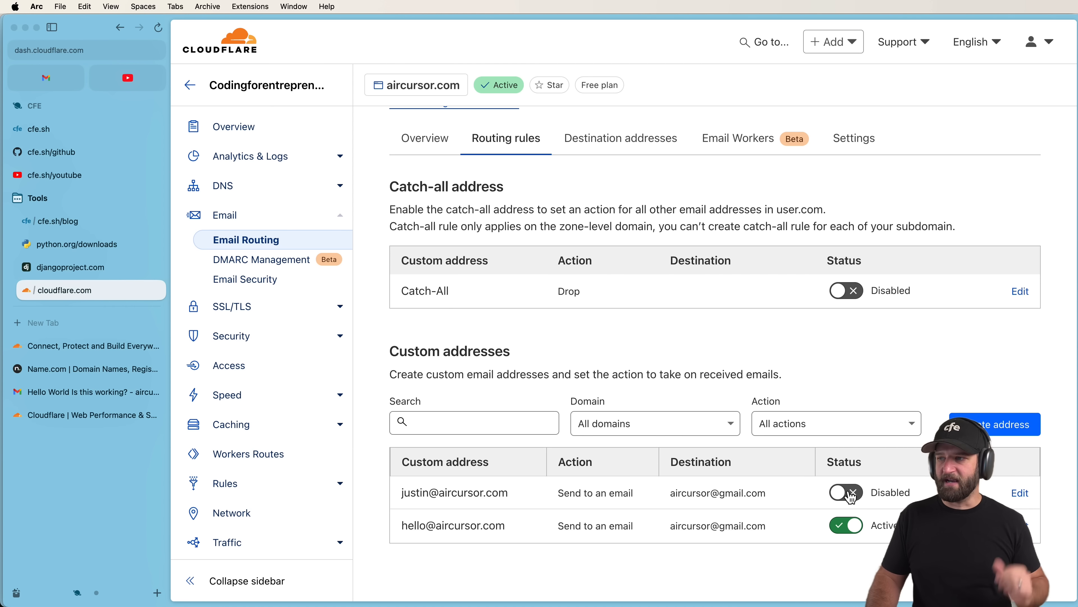
{"action": "scroll", "coordinate": [505, 478], "scroll_direction": "down", "scroll_amount": 2}
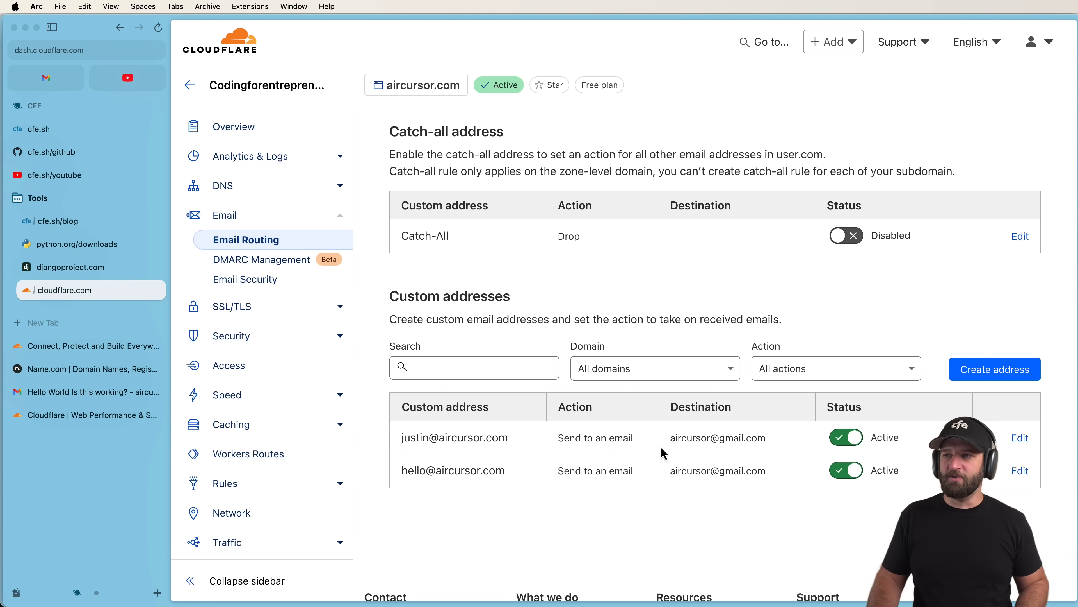
Send a test email titled 'Hye whats up' to the second custom address.
{"action": "left_click", "coordinate": [40, 89]}
{"action": "left_click", "coordinate": [276, 90]}
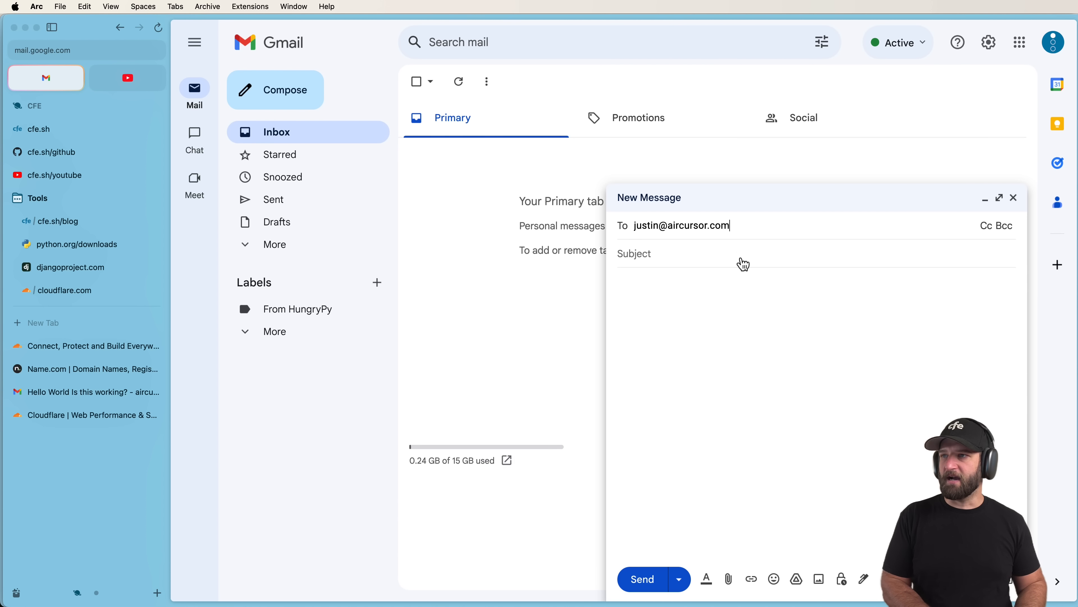
{"action": "left_click", "coordinate": [740, 257]}
{"action": "type", "text": "Hye"}
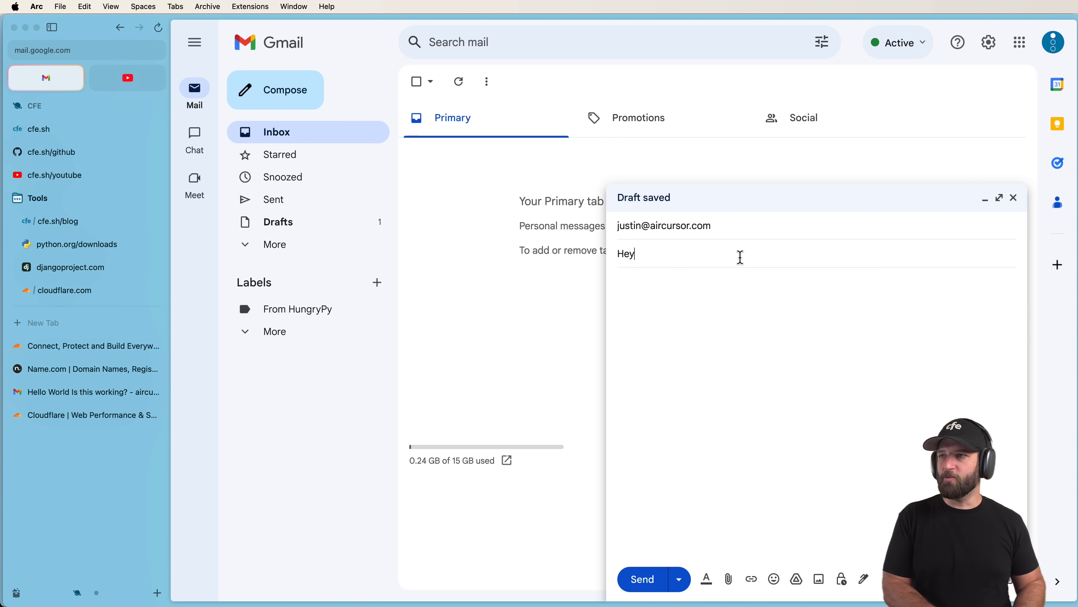
{"action": "type", "text": " whats up"}
{"action": "key", "text": "Tab"}
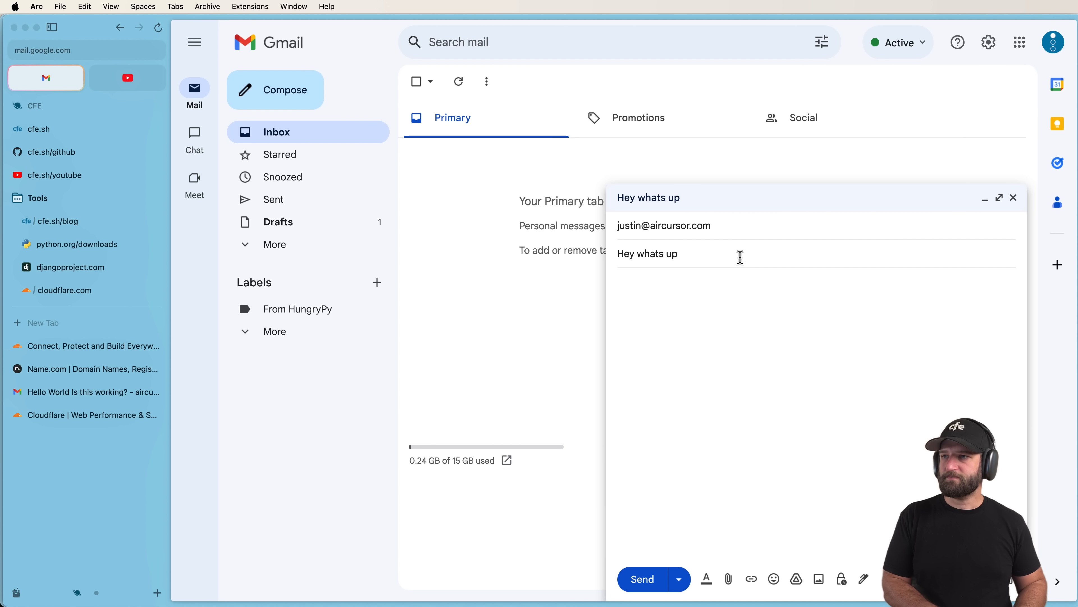
{"action": "left_click", "coordinate": [639, 579]}
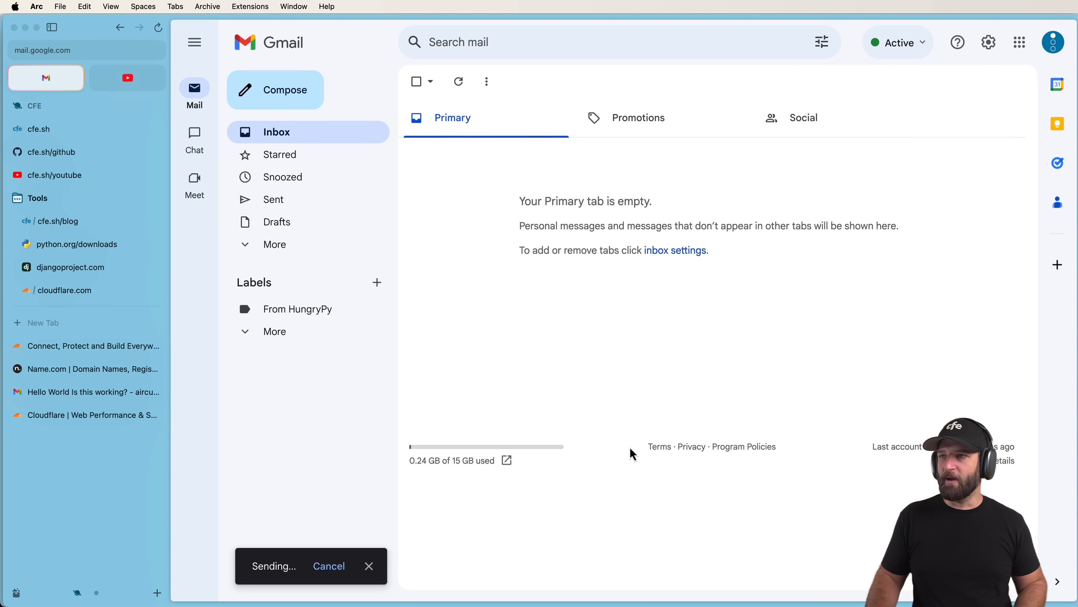
Check the sent test message and its recipient details in the Sent folder.
{"action": "left_click", "coordinate": [313, 245]}
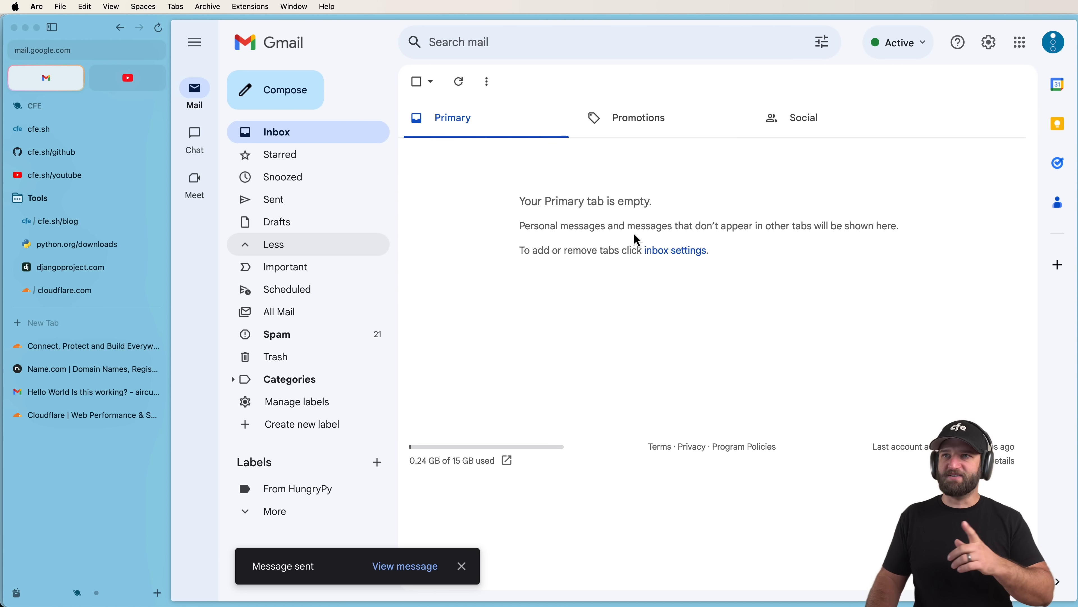
{"action": "left_click", "coordinate": [313, 205]}
{"action": "left_click", "coordinate": [316, 208]}
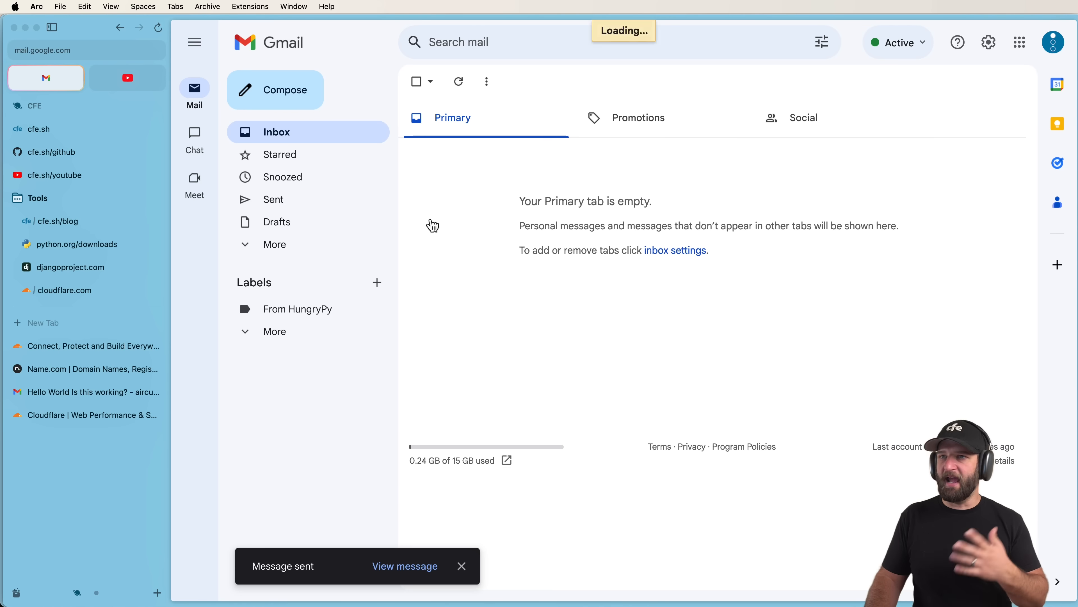
{"action": "left_click", "coordinate": [552, 160]}
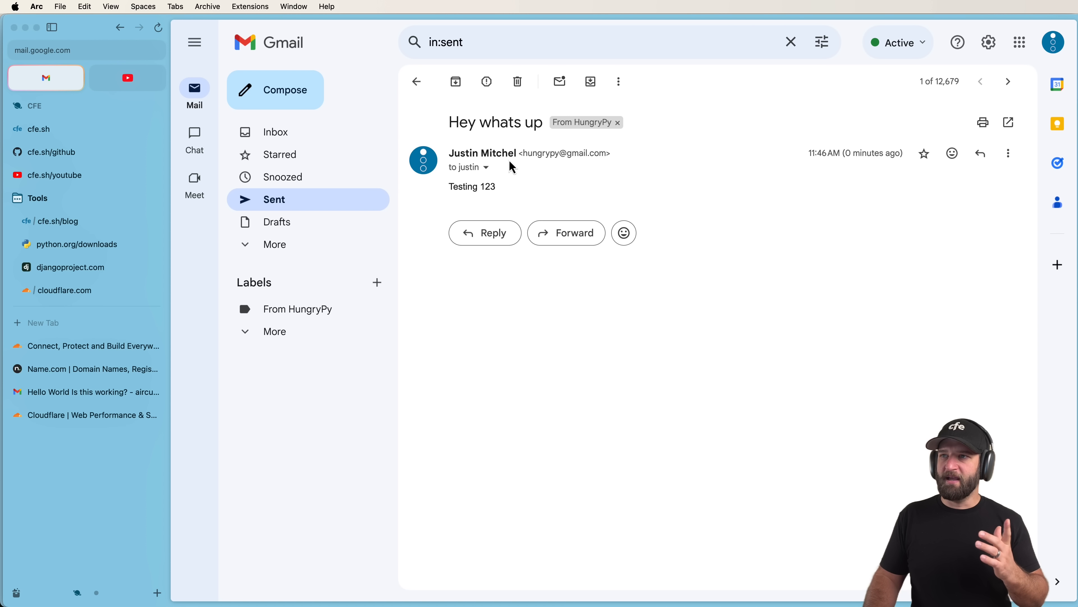
{"action": "left_click", "coordinate": [486, 168]}
{"action": "left_click", "coordinate": [789, 207]}
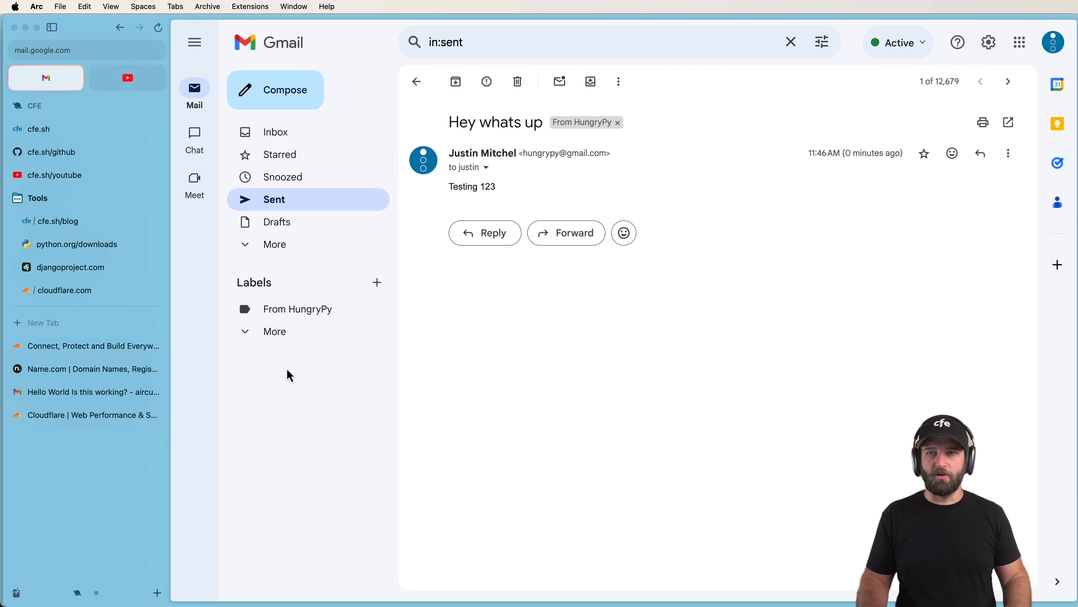
{"action": "left_click", "coordinate": [64, 393]}
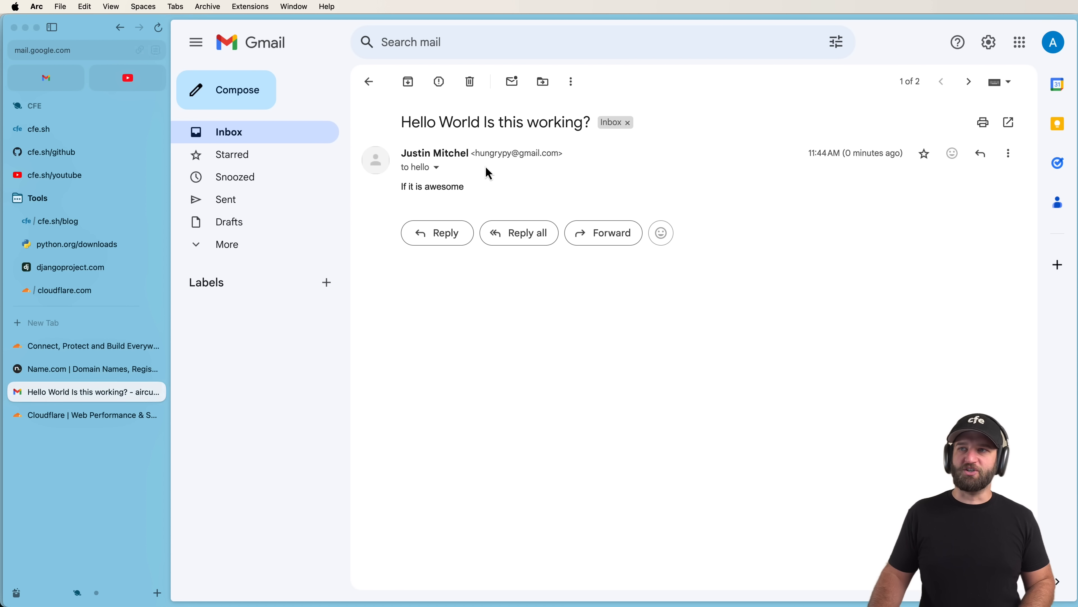
Open the 'Hey whats up' email in the aircursor inbox and verify it arrived via aircursor.com.
{"action": "left_click", "coordinate": [282, 152]}
{"action": "left_click", "coordinate": [285, 142]}
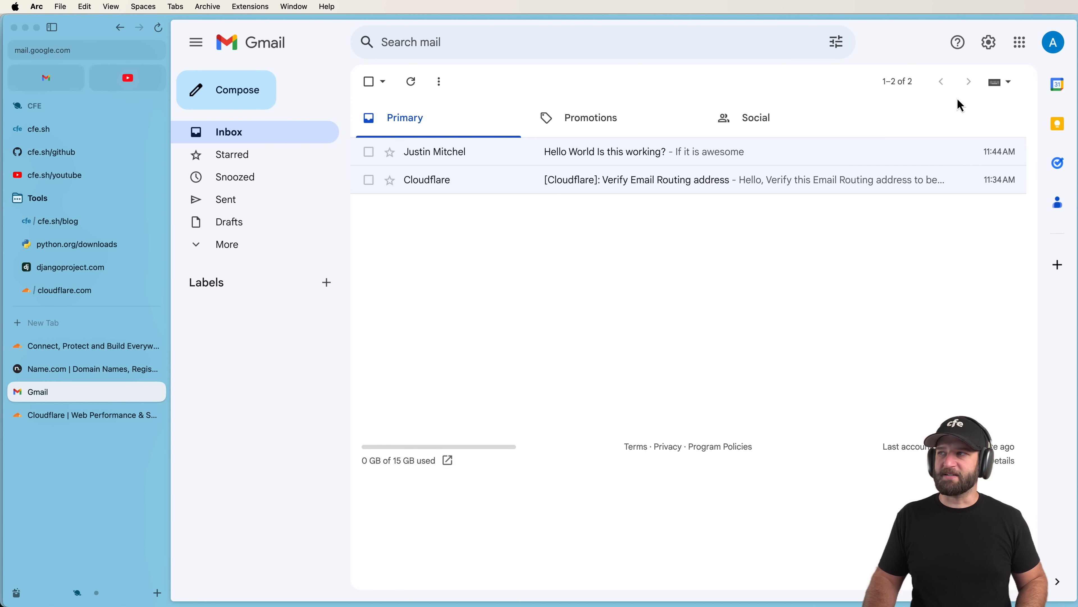
{"action": "left_click", "coordinate": [1051, 48]}
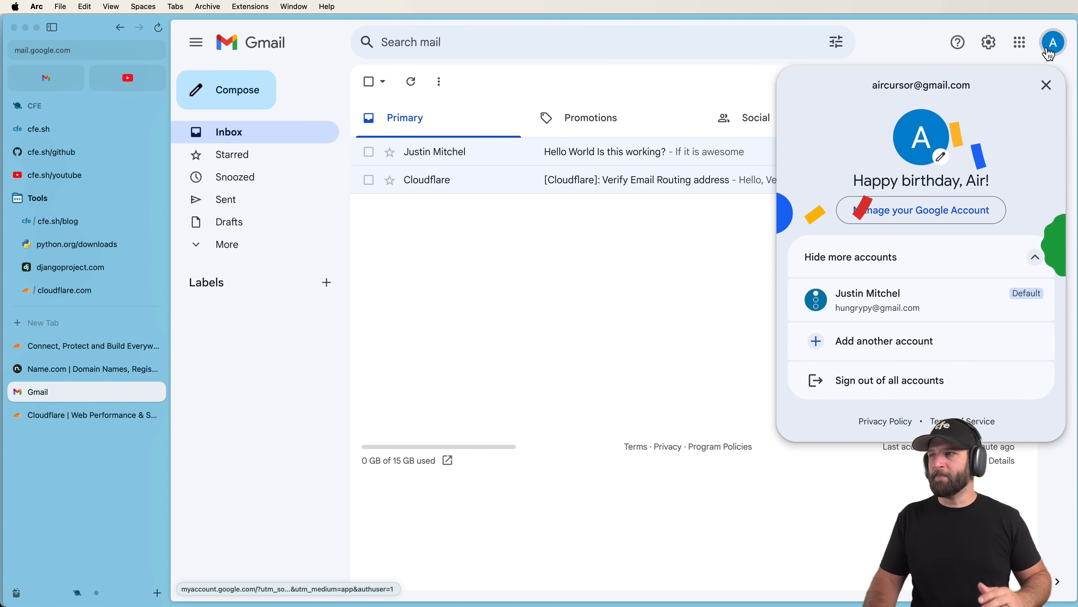
{"action": "left_click", "coordinate": [1050, 47]}
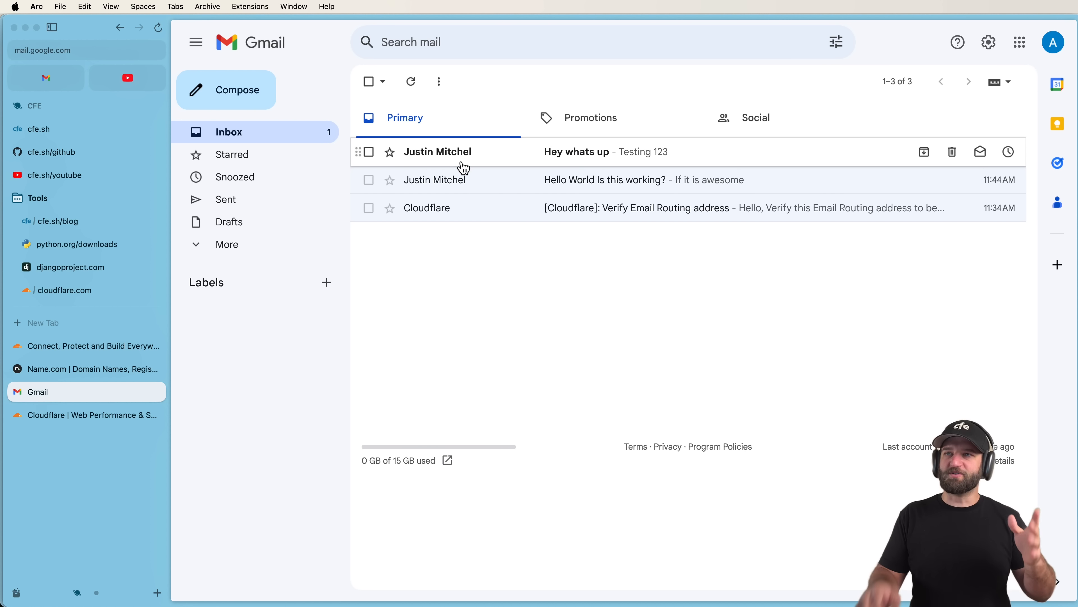
{"action": "left_click", "coordinate": [442, 161]}
{"action": "left_click", "coordinate": [439, 169]}
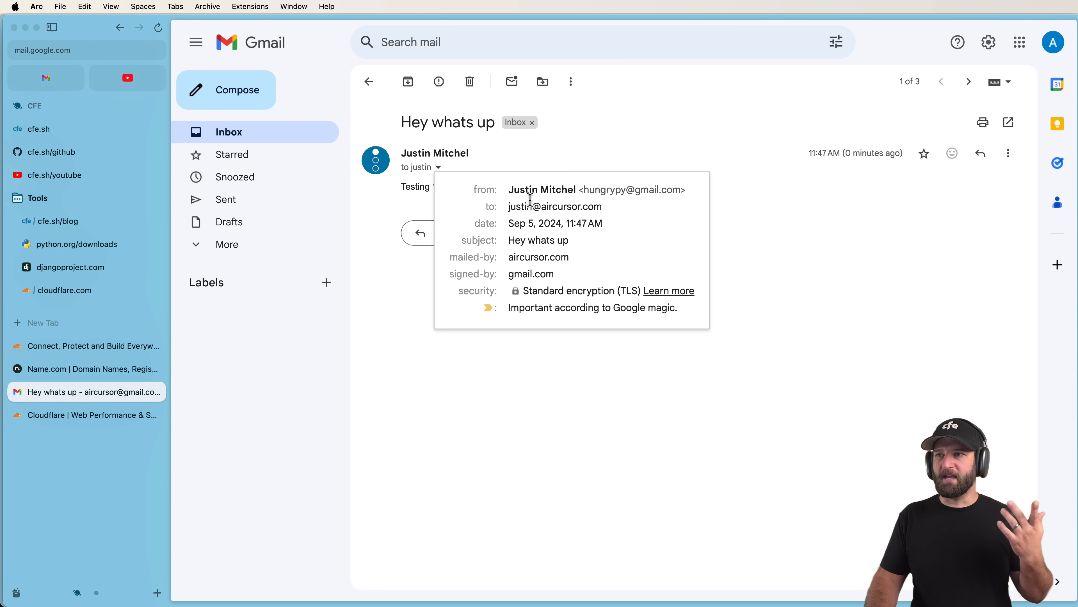
{"action": "mouse_move", "coordinate": [517, 210]}
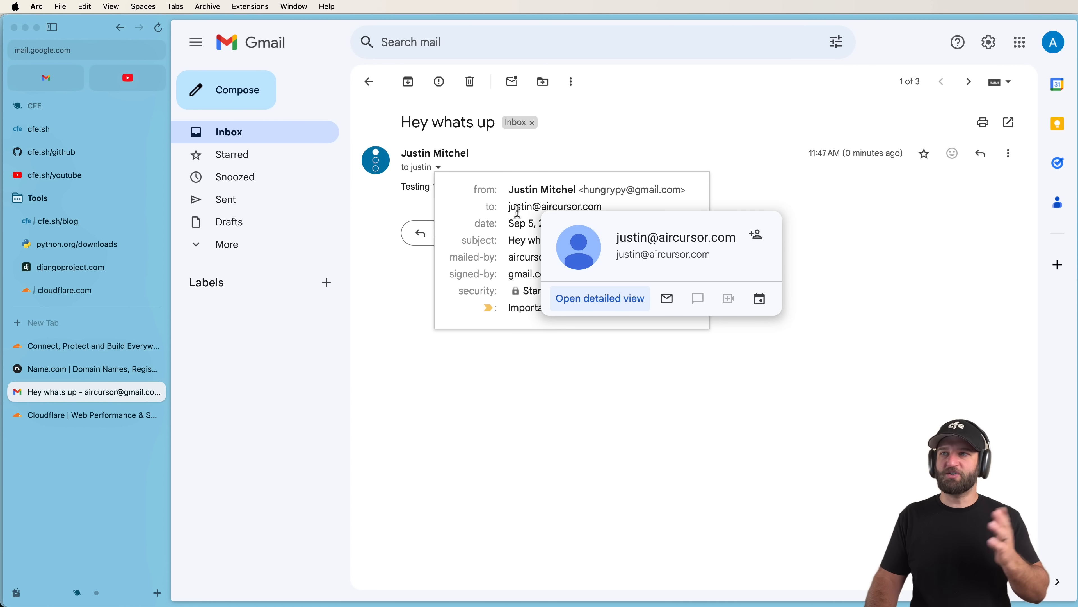
{"action": "left_click", "coordinate": [768, 458]}
{"action": "left_click", "coordinate": [81, 296]}
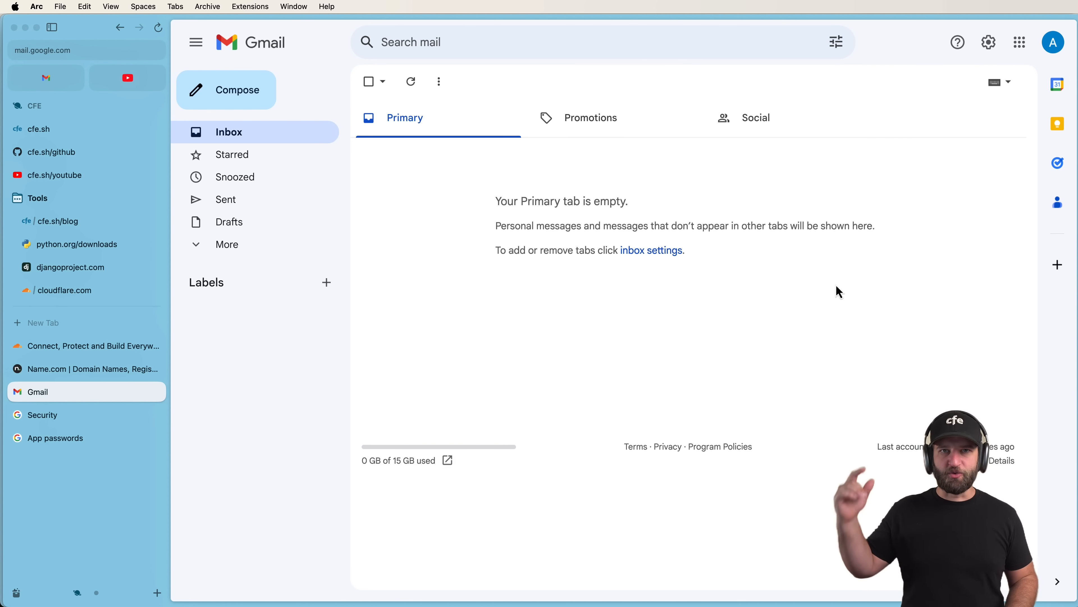
{"action": "left_click", "coordinate": [1054, 42]}
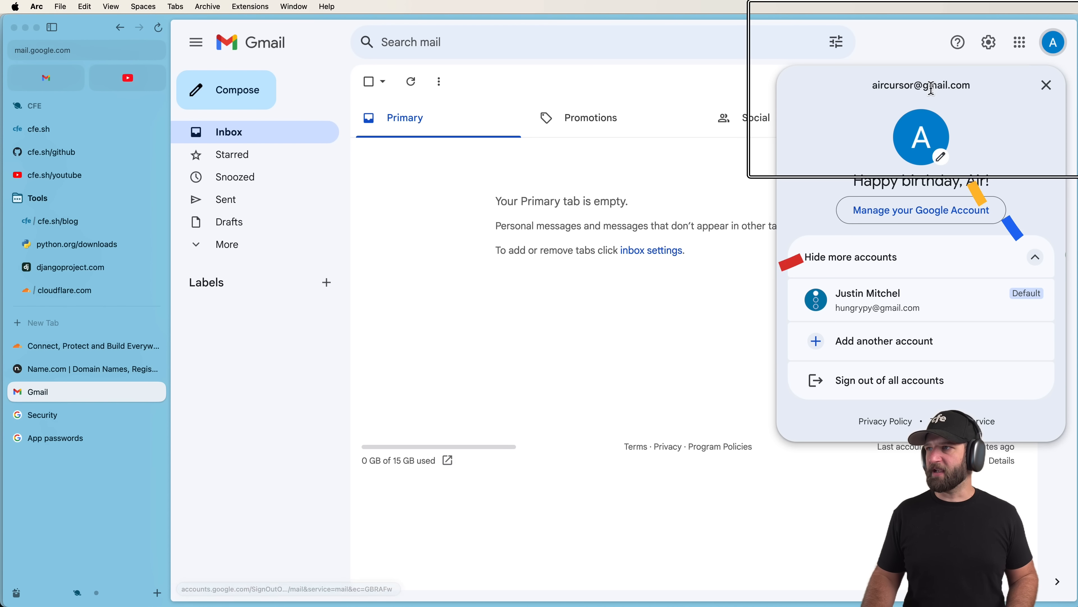
{"action": "left_click", "coordinate": [1047, 85]}
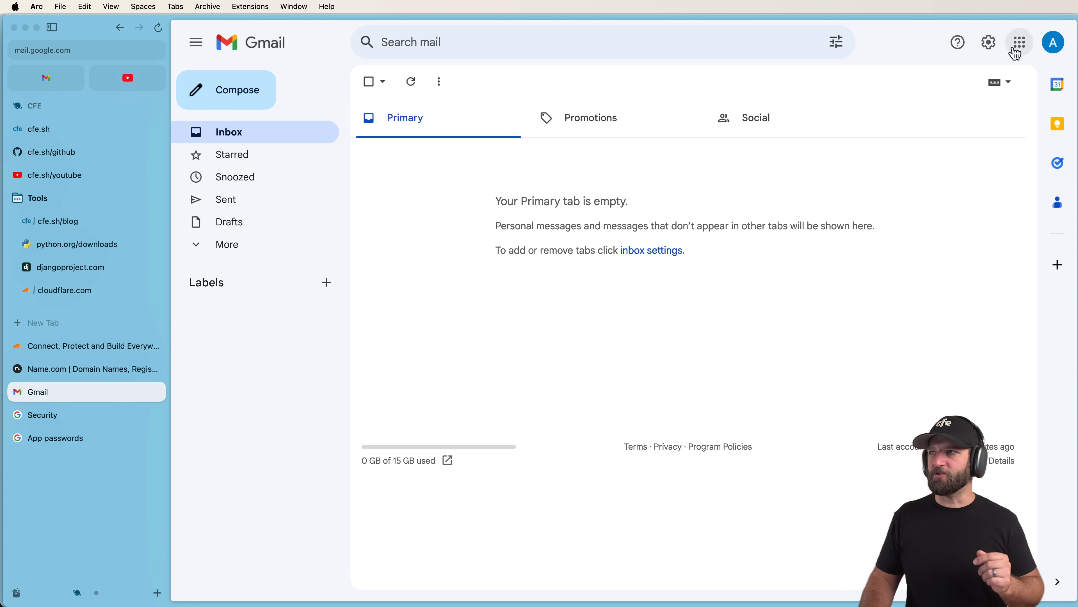
Review Gmail's Accounts and Import settings, including Send mail as.
{"action": "left_click", "coordinate": [989, 42]}
{"action": "left_click", "coordinate": [929, 116]}
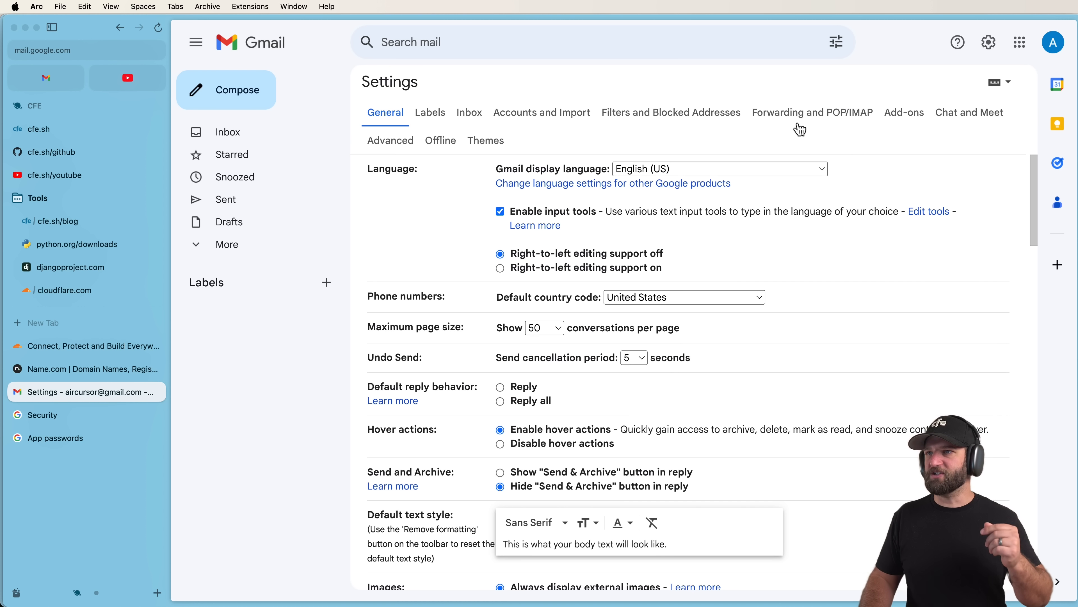
{"action": "left_click", "coordinate": [539, 121]}
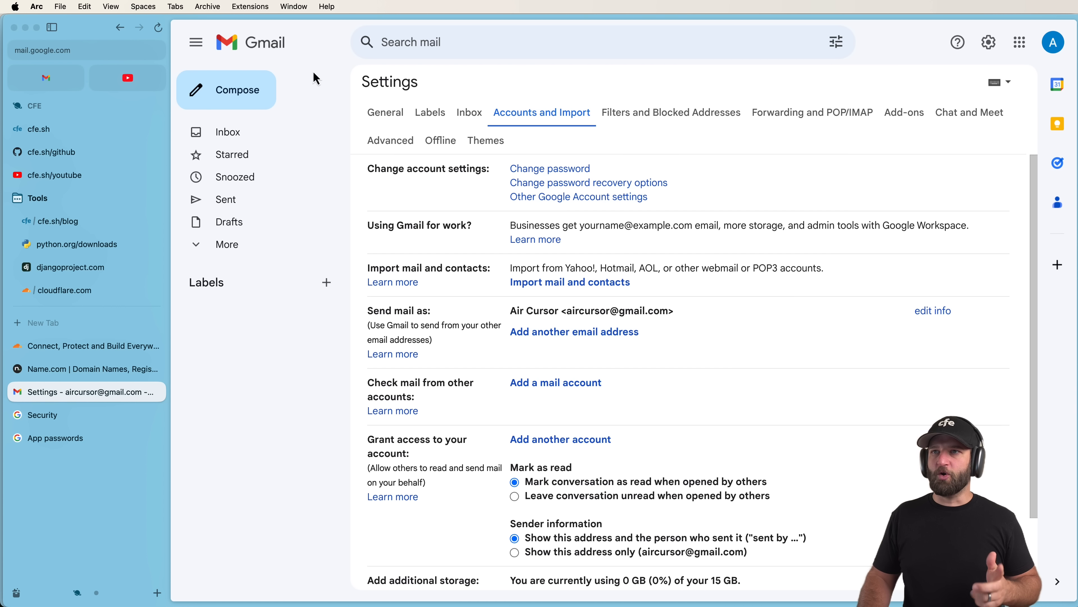
{"action": "left_click", "coordinate": [266, 50]}
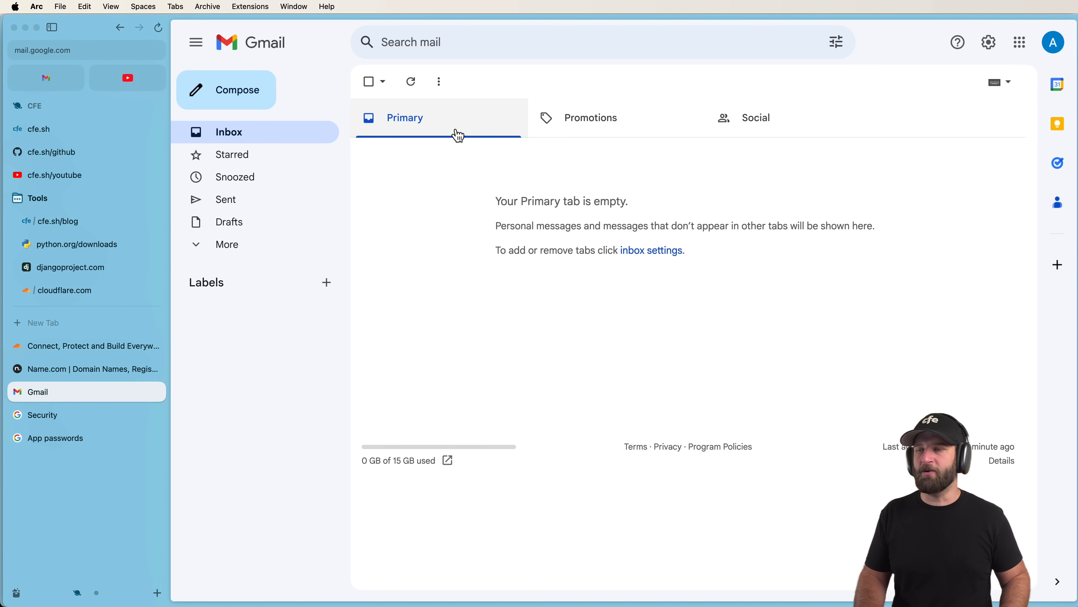
Open Manage your Google Account and focus its settings search.
{"action": "left_click", "coordinate": [1054, 42]}
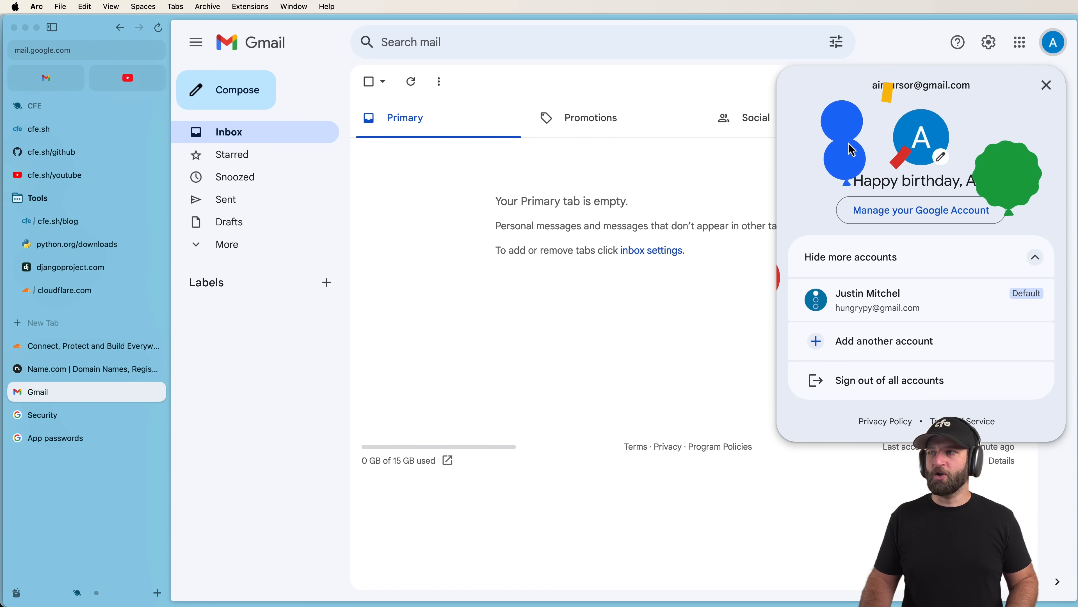
{"action": "left_click", "coordinate": [886, 220]}
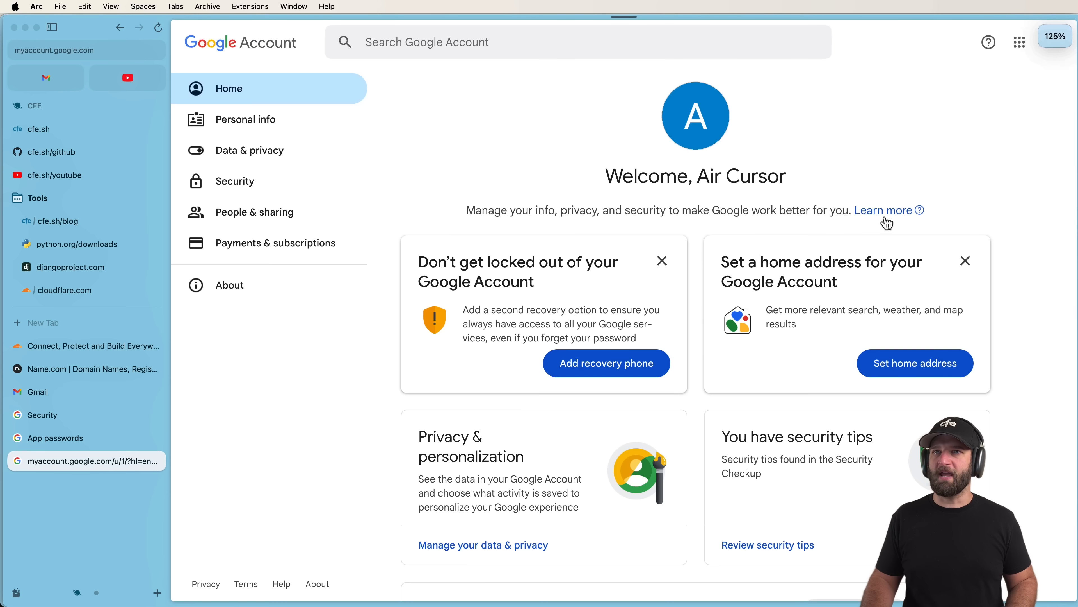
{"action": "left_click", "coordinate": [488, 36]}
Find the App passwords page and enter an app name for the hello address's Gmail app password.
{"action": "type", "text": "App P"}
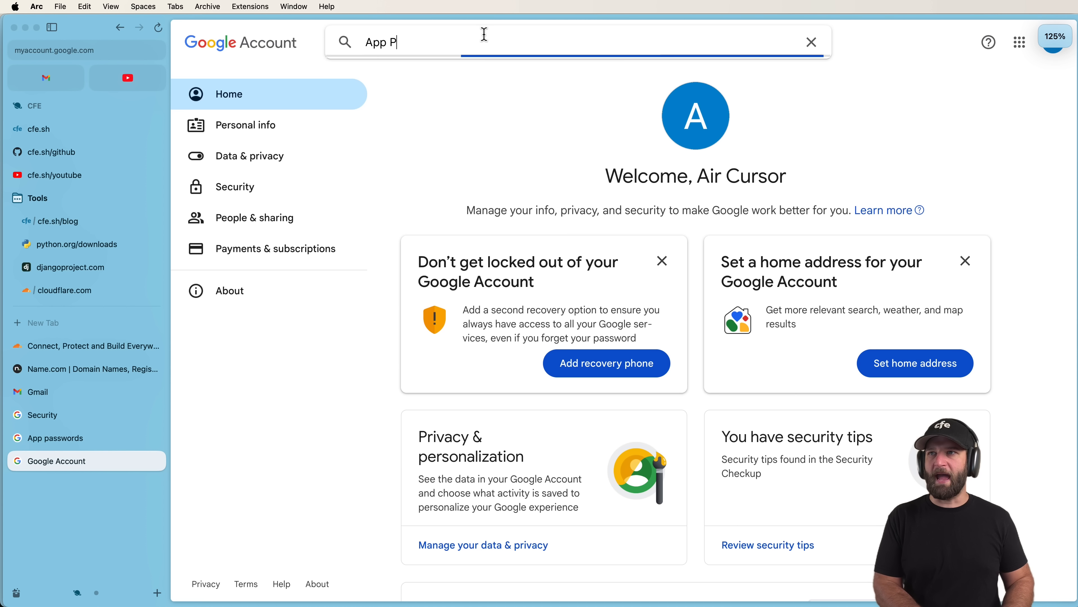
{"action": "type", "text": "asswords"}
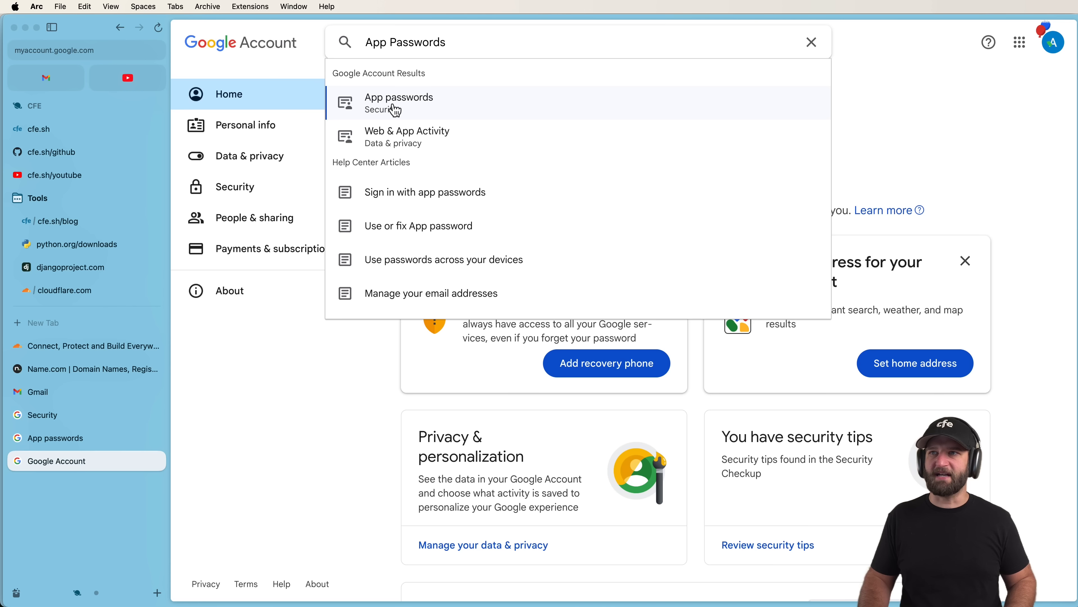
{"action": "left_click", "coordinate": [387, 113]}
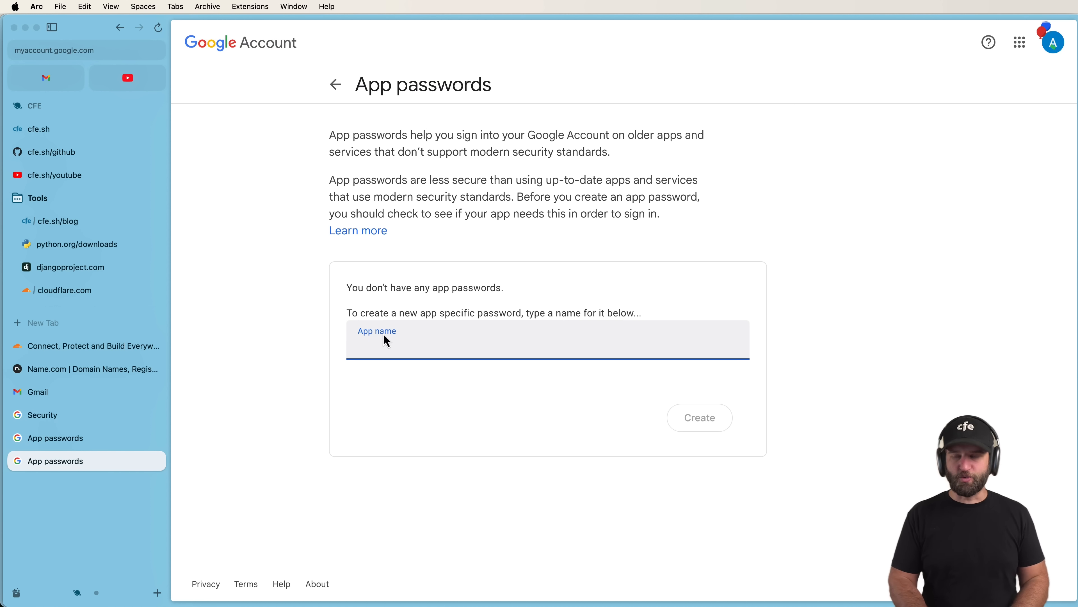
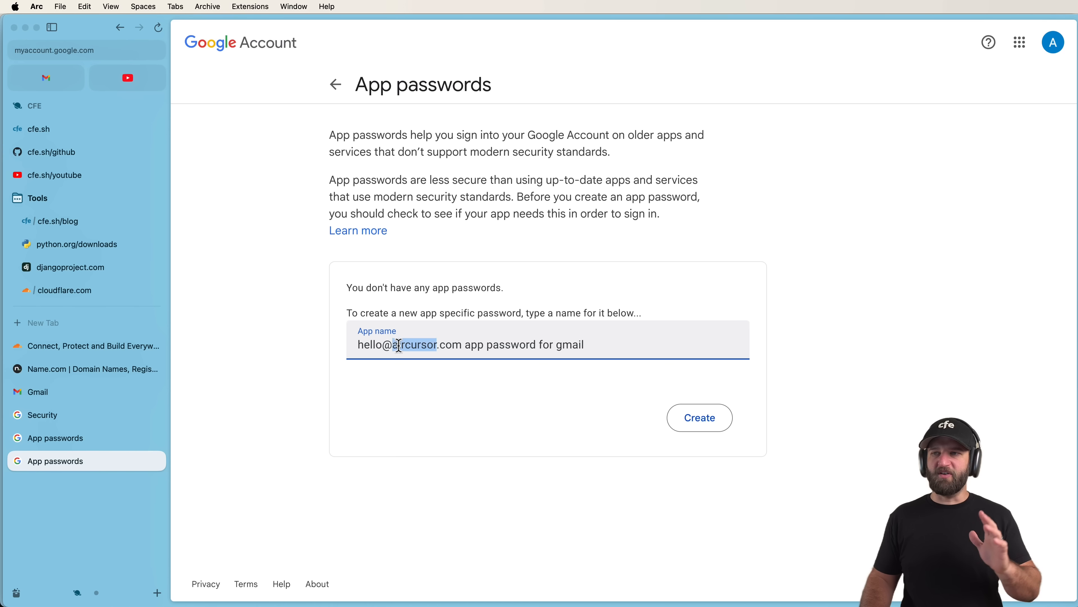
{"action": "key", "text": "super+a"}
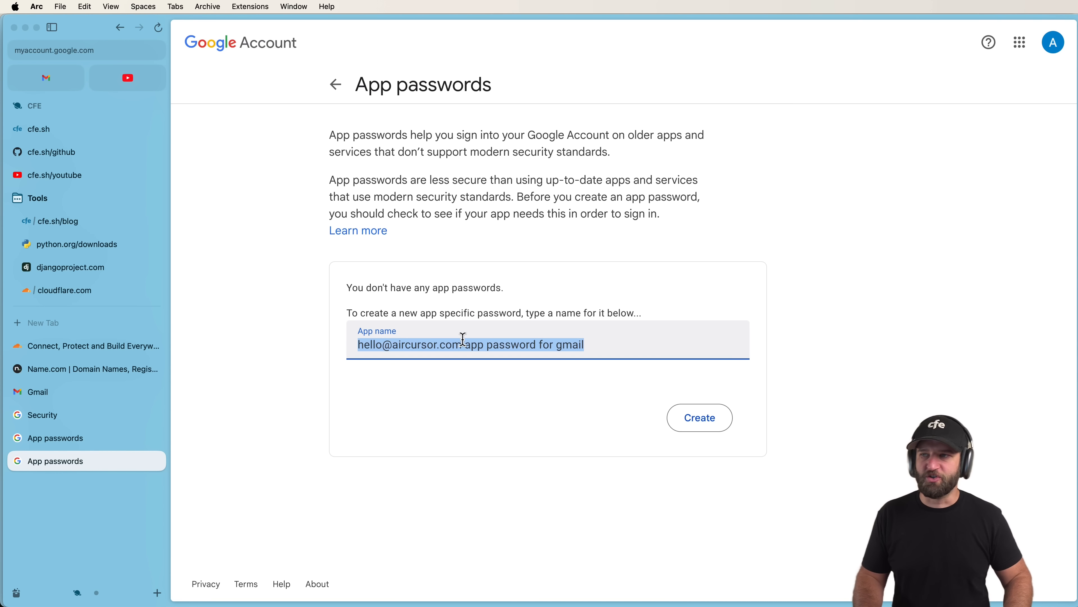
Create a test app password, delete the existing one, and recreate it under the copied name.
{"action": "left_click", "coordinate": [698, 416]}
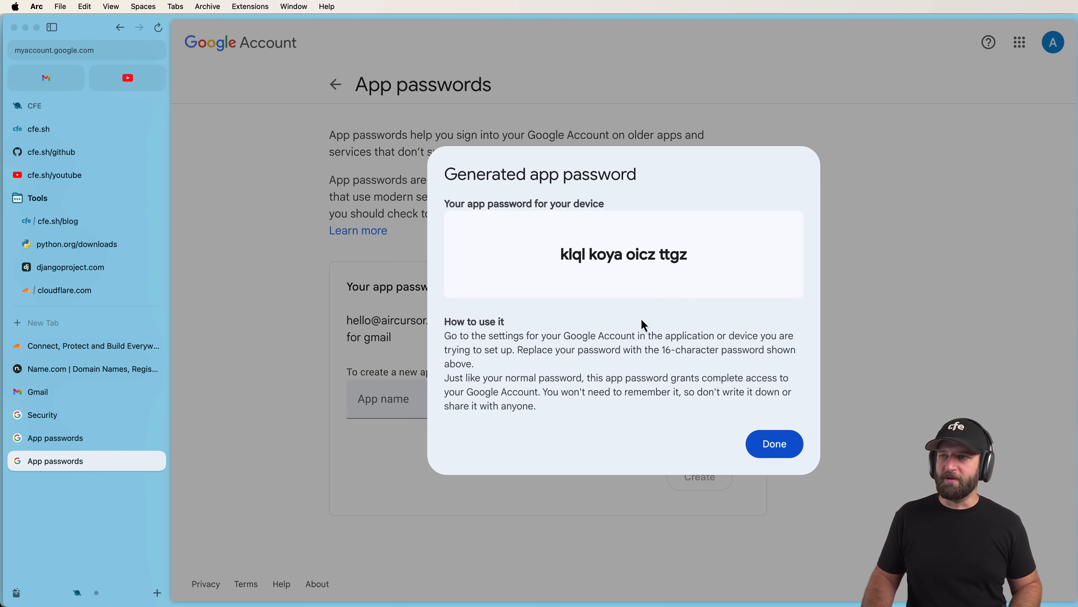
{"action": "left_click", "coordinate": [775, 444]}
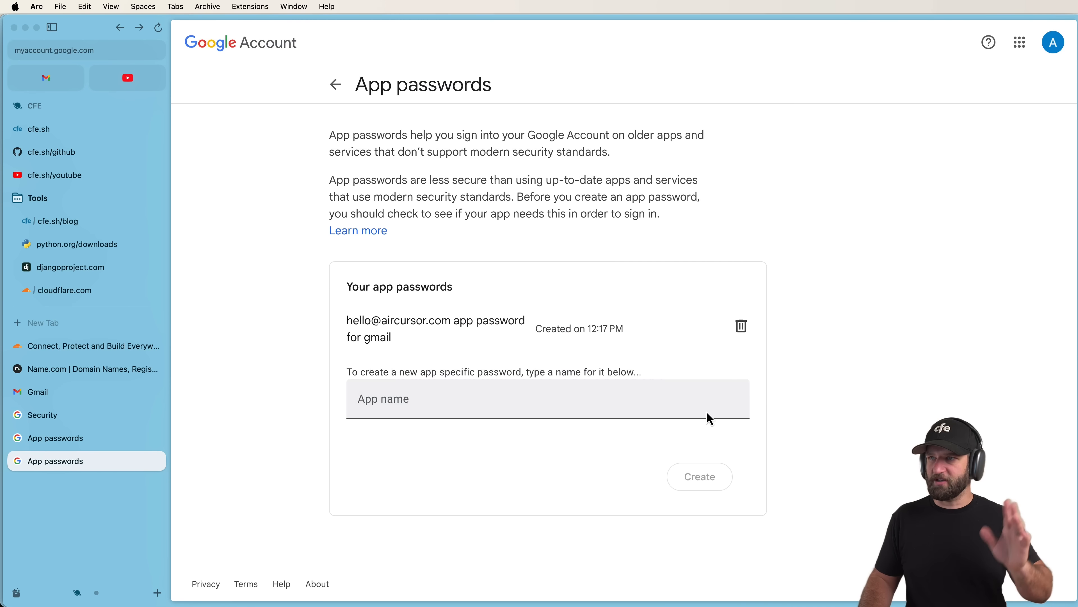
{"action": "left_click_drag", "start_coordinate": [376, 339], "coordinate": [407, 353]}
{"action": "key", "text": "super+c"}
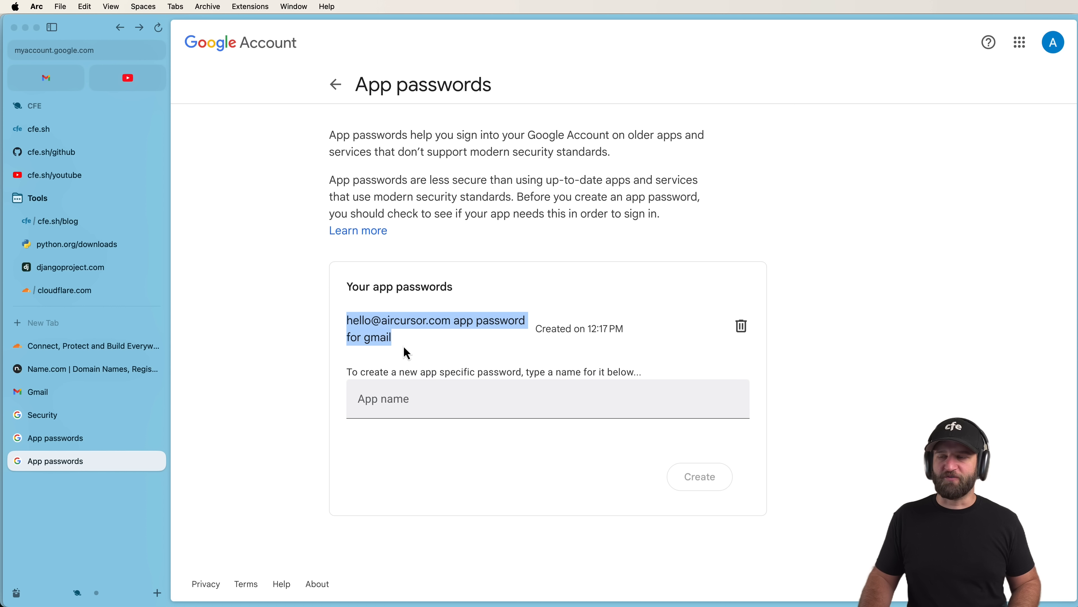
{"action": "left_click", "coordinate": [743, 331]}
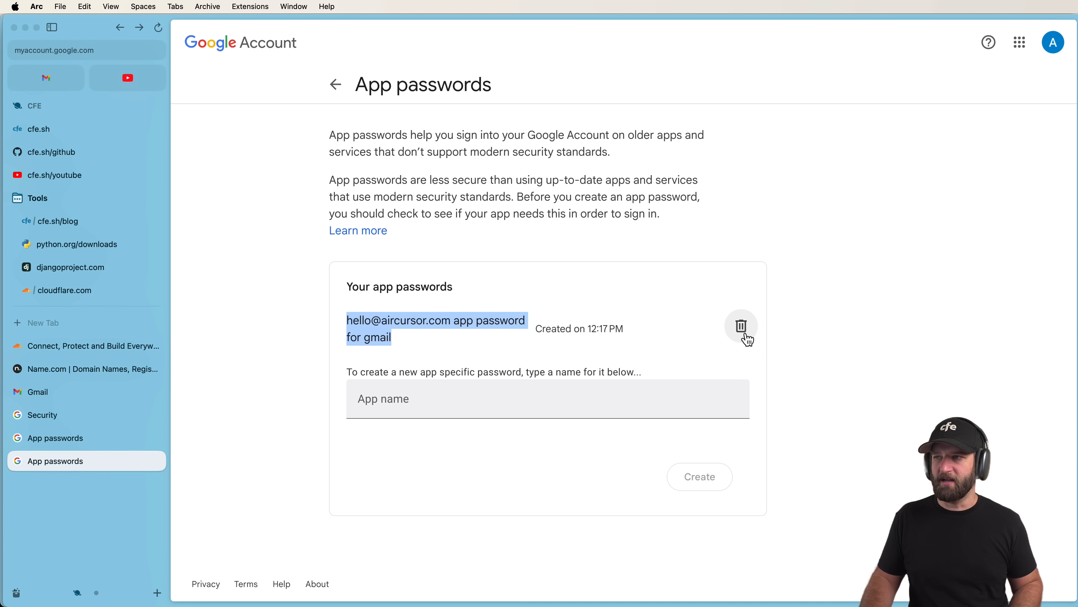
{"action": "left_click", "coordinate": [455, 344]}
{"action": "key", "text": "super+v"}
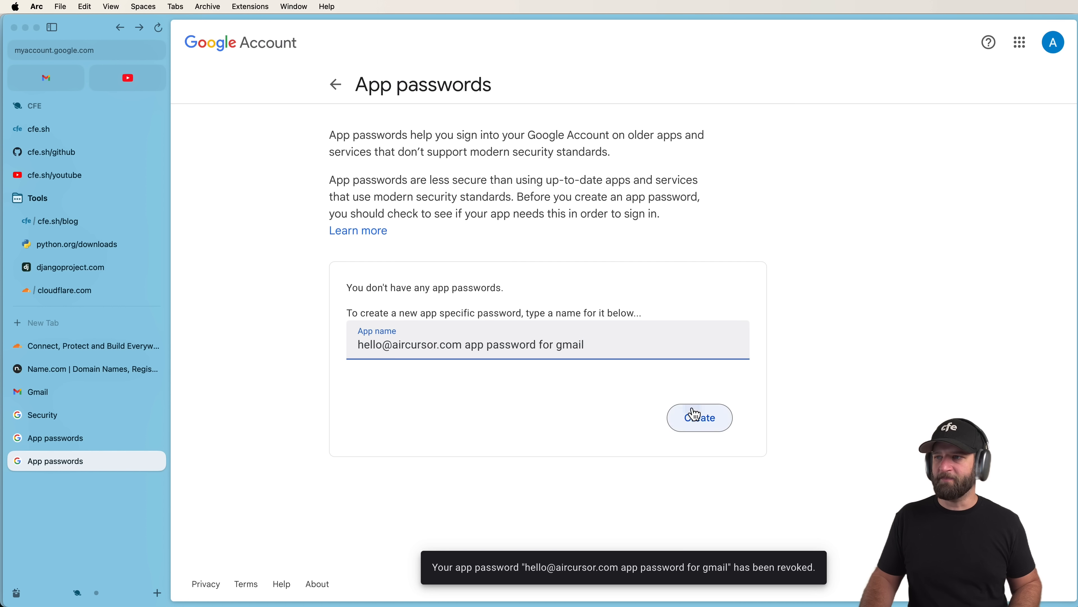
{"action": "left_click", "coordinate": [698, 415]}
{"action": "left_click", "coordinate": [758, 442]}
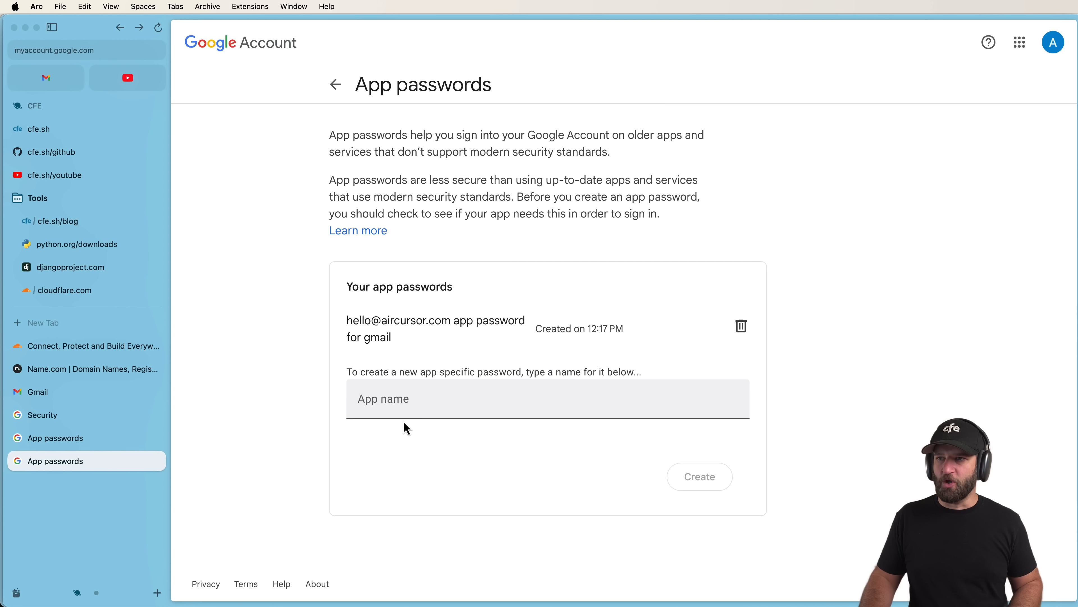
Create a 'nextjs project' app password, then revoke it.
{"action": "left_click", "coordinate": [404, 404]}
{"action": "key", "text": "super+v"}
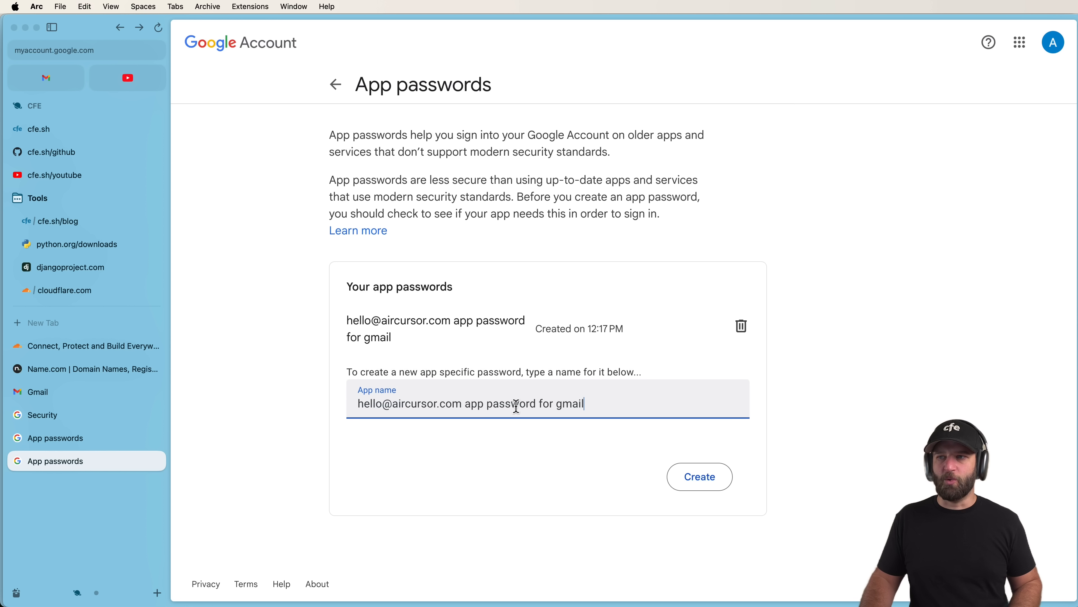
{"action": "double_click", "coordinate": [558, 403]}
{"action": "key", "text": "BackSpace"}
{"action": "type", "text": "django project"}
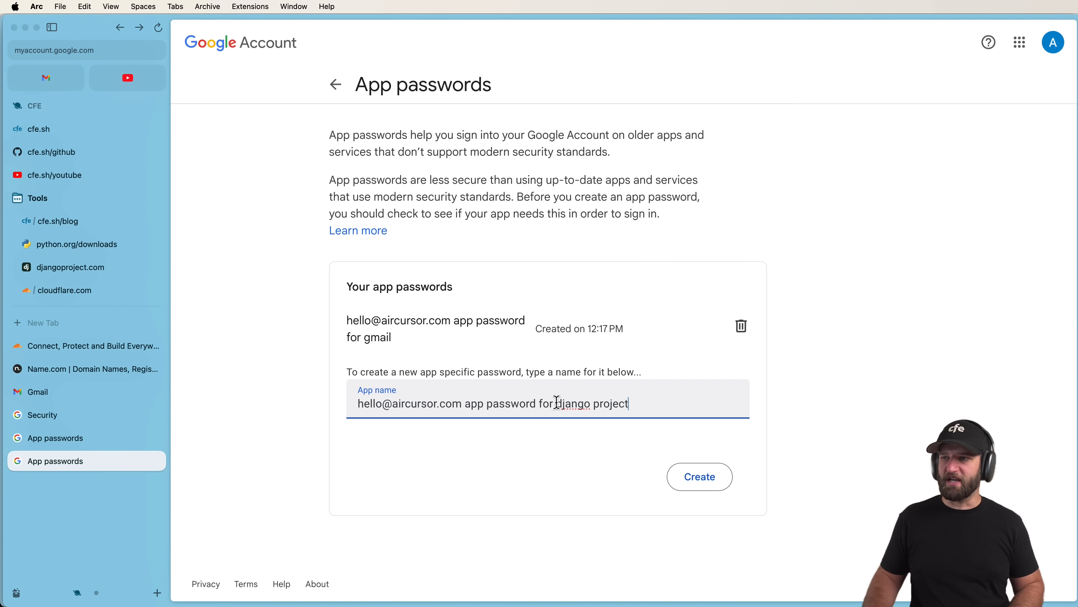
{"action": "double_click", "coordinate": [561, 403]}
{"action": "type", "text": "nextjs"}
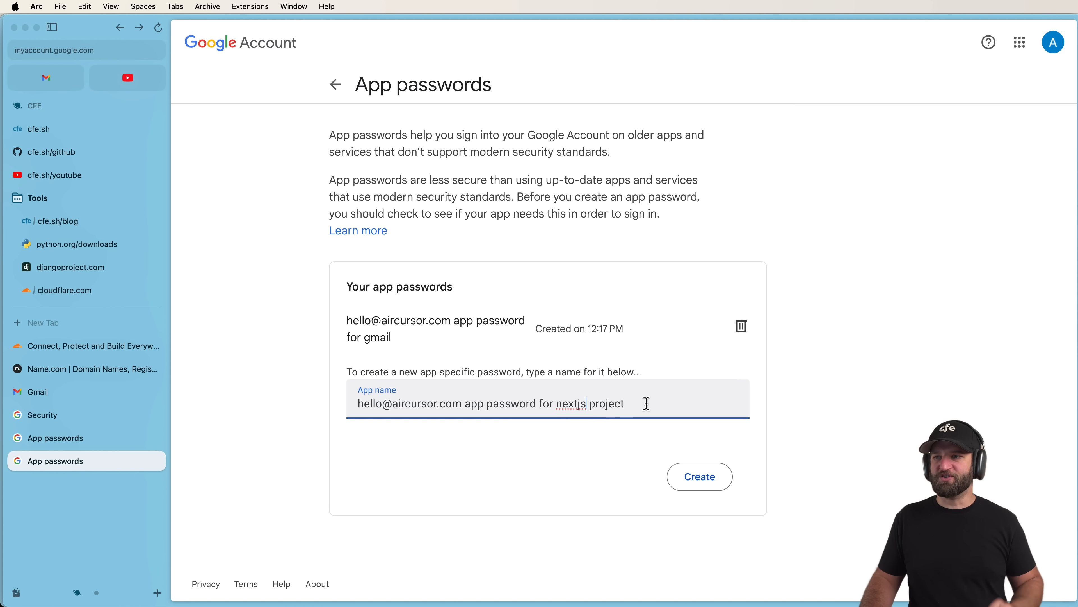
{"action": "left_click", "coordinate": [696, 475]}
{"action": "left_click", "coordinate": [772, 444]}
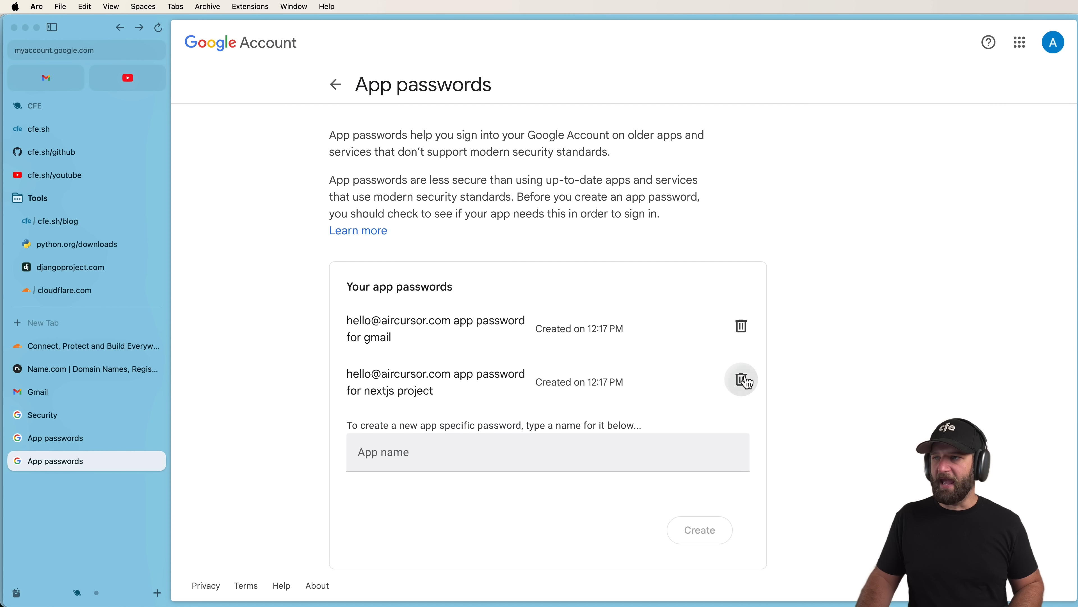
{"action": "left_click", "coordinate": [742, 379]}
Copy the gmail app password's name, revoke it, and paste that name as the new App name.
{"action": "left_click_drag", "start_coordinate": [392, 338], "coordinate": [337, 322]}
{"action": "key", "text": "super+c"}
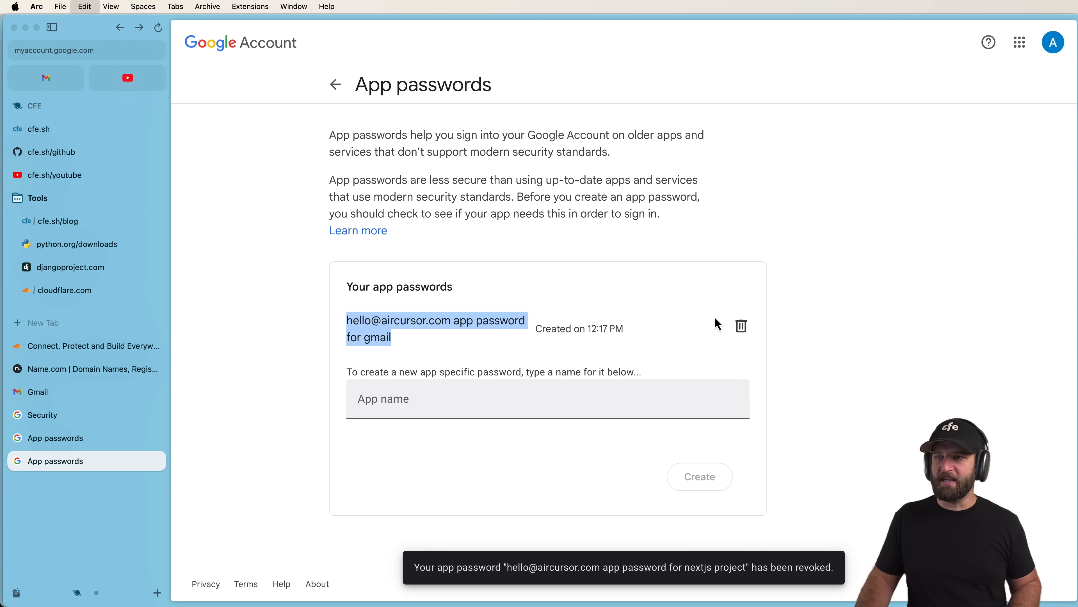
{"action": "left_click", "coordinate": [735, 330]}
{"action": "left_click", "coordinate": [484, 336]}
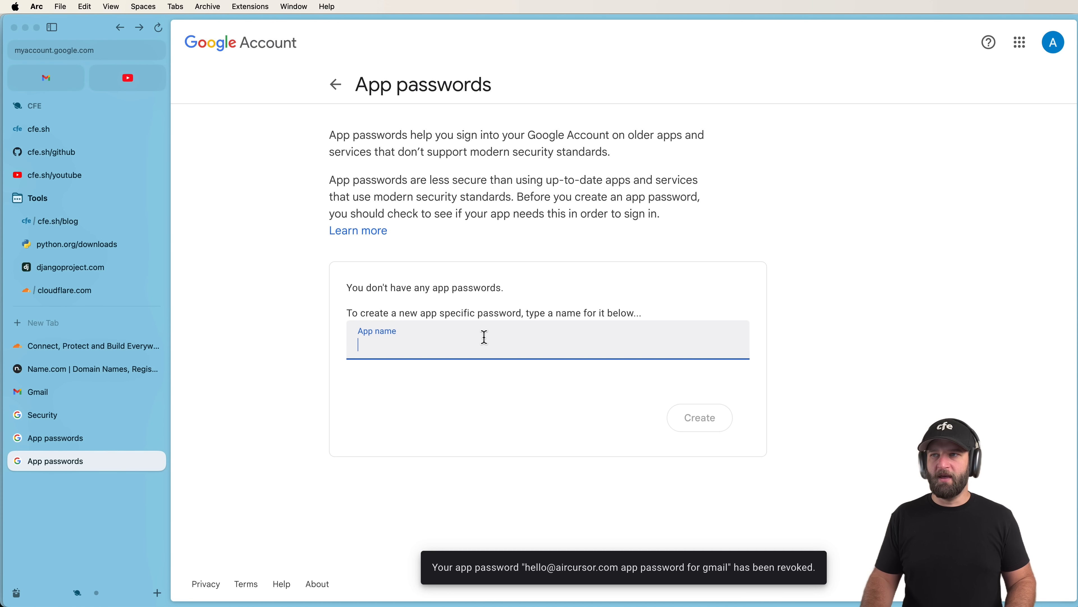
{"action": "key", "text": "super+v"}
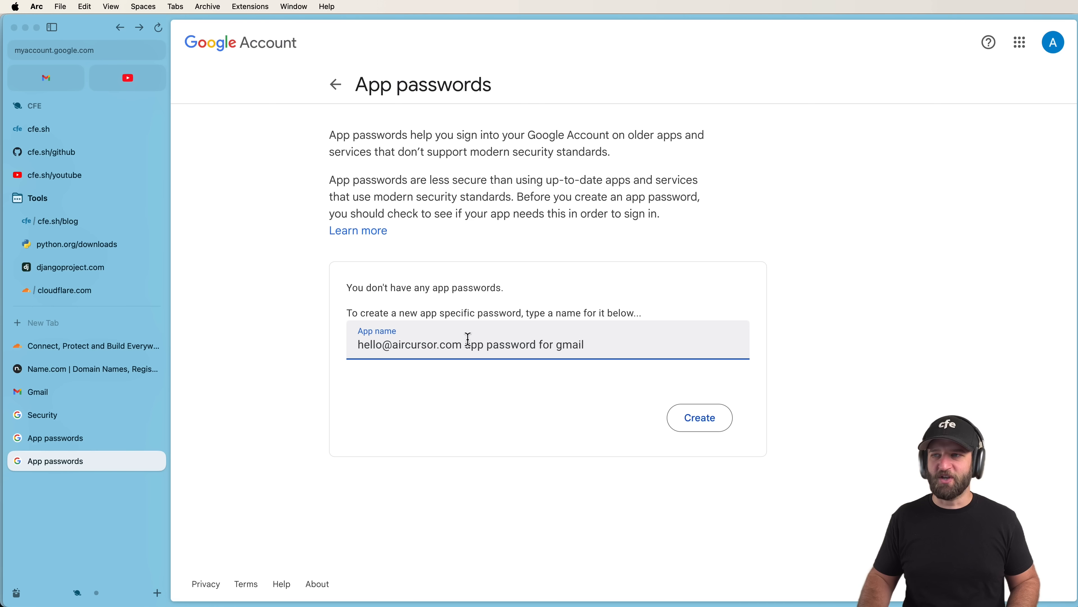
Generate the new Gmail app password and copy the 16-character password to the clipboard.
{"action": "double_click", "coordinate": [561, 351]}
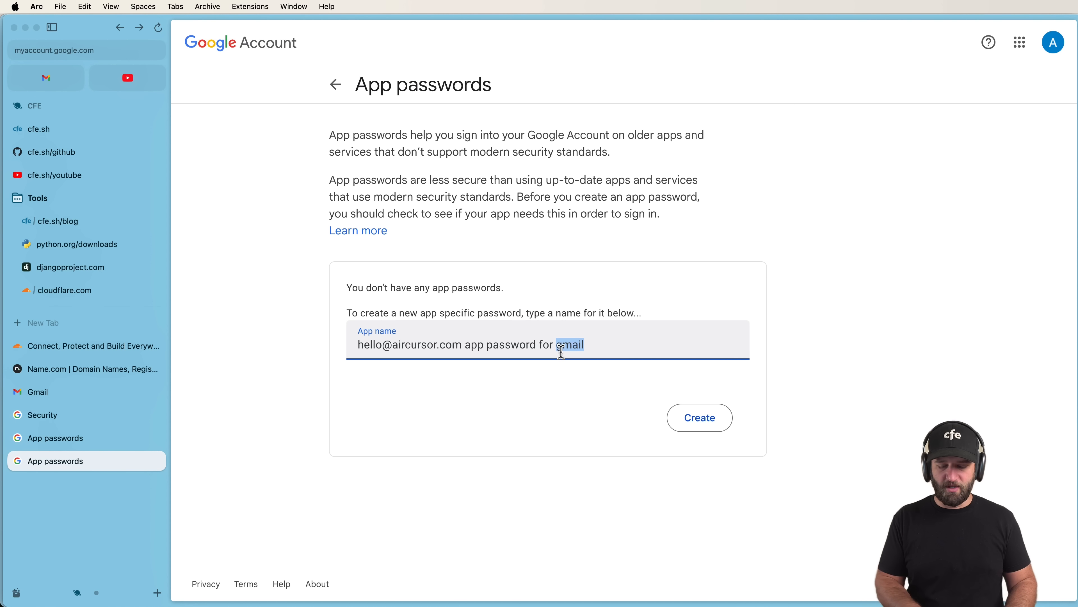
{"action": "left_click", "coordinate": [711, 417]}
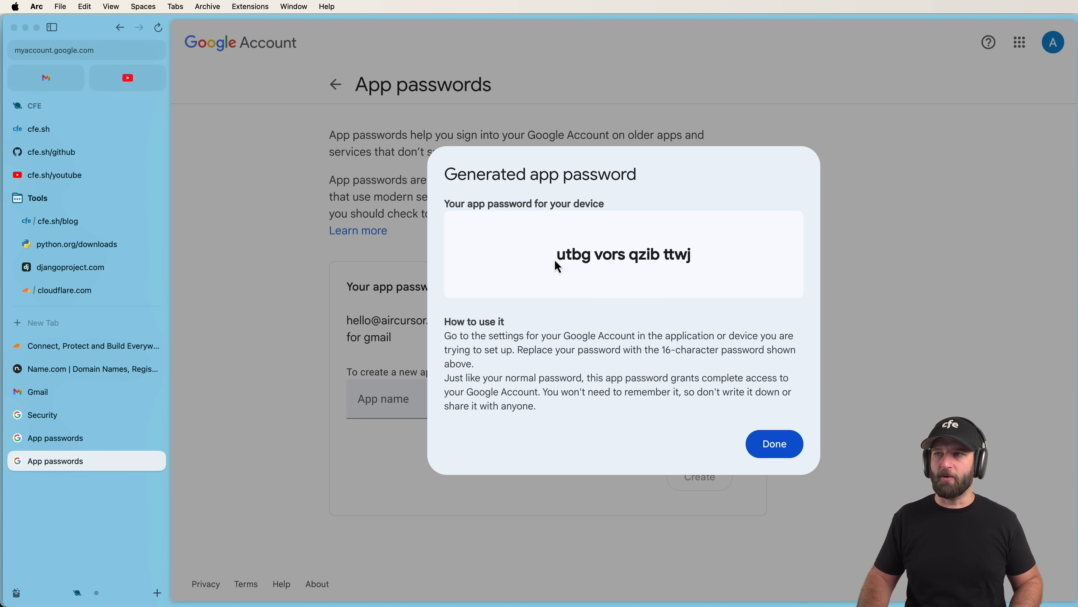
{"action": "left_click_drag", "start_coordinate": [555, 261], "coordinate": [715, 264]}
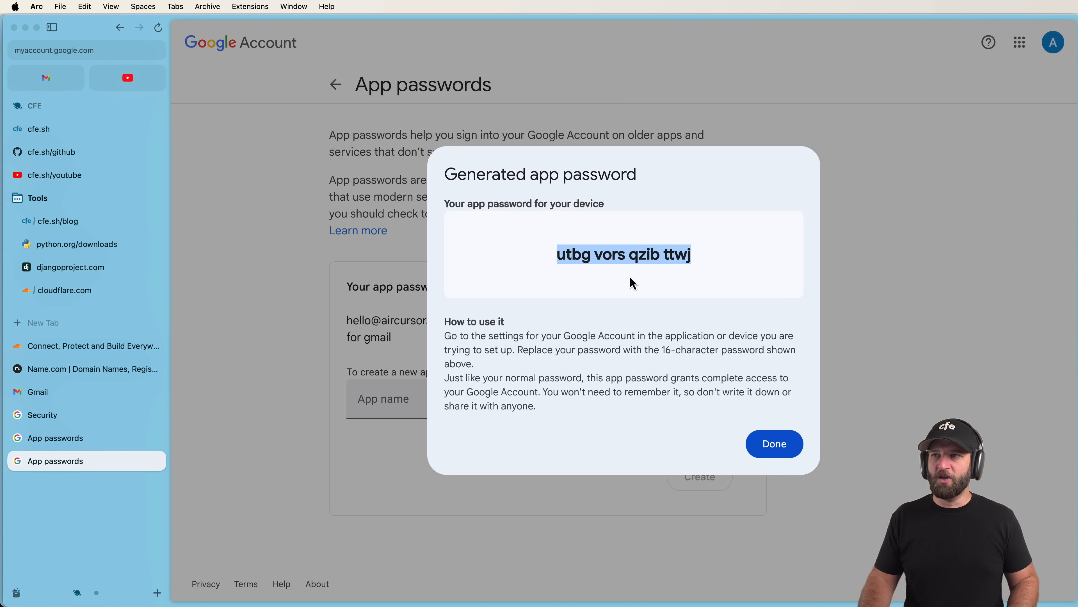
{"action": "left_click", "coordinate": [27, 419]}
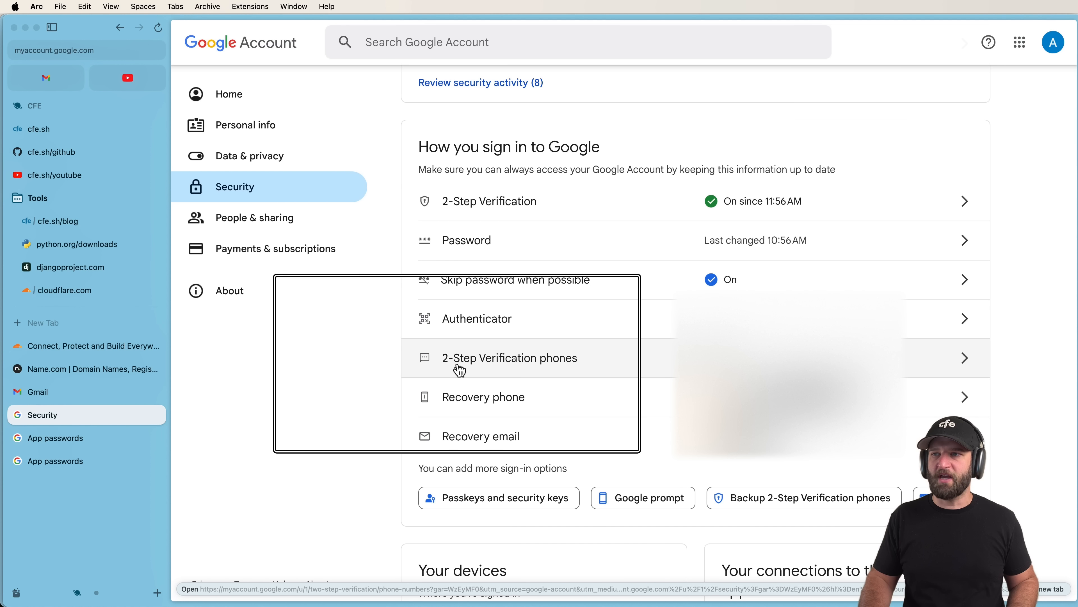
{"action": "left_click", "coordinate": [481, 364]}
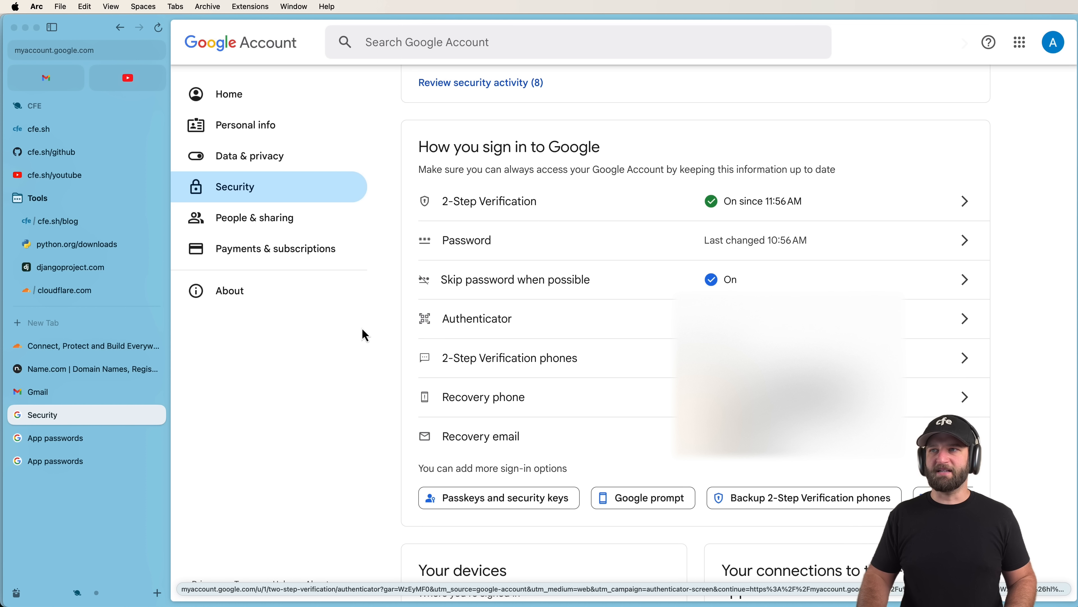
{"action": "left_click", "coordinate": [70, 460]}
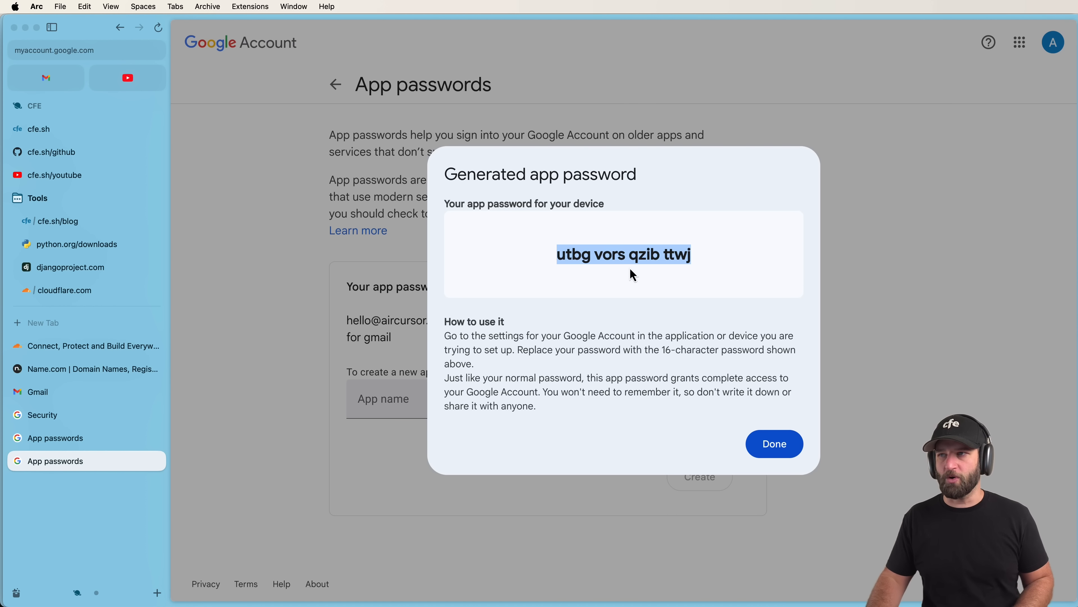
{"action": "triple_click", "coordinate": [566, 256]}
{"action": "key", "text": "super+c"}
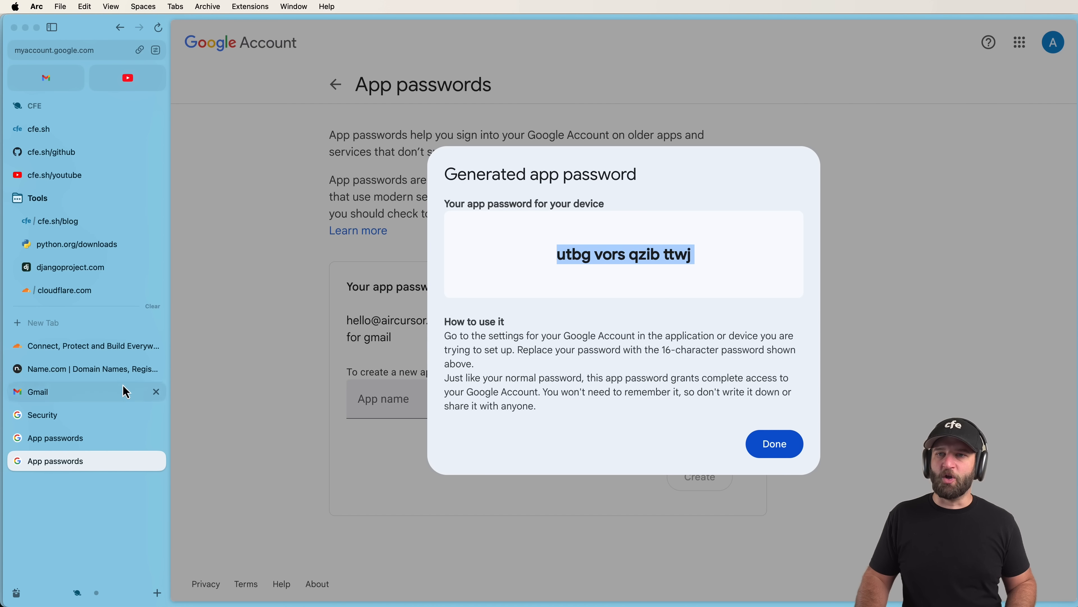
Open Gmail's Accounts and Import settings and start adding another send-as email address.
{"action": "left_click", "coordinate": [115, 391]}
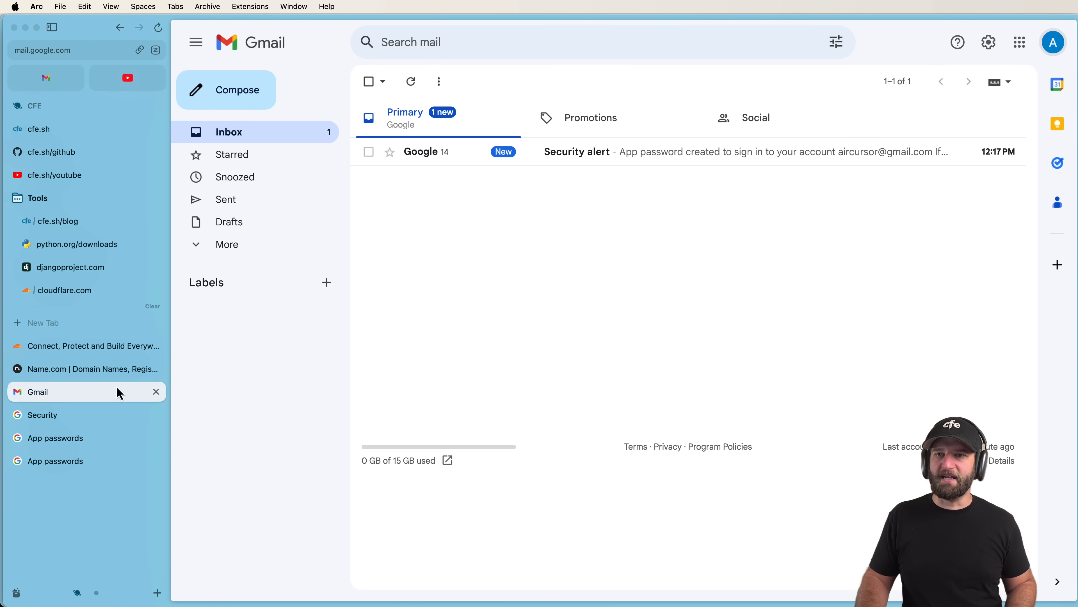
{"action": "left_click", "coordinate": [988, 42]}
{"action": "left_click", "coordinate": [897, 122]}
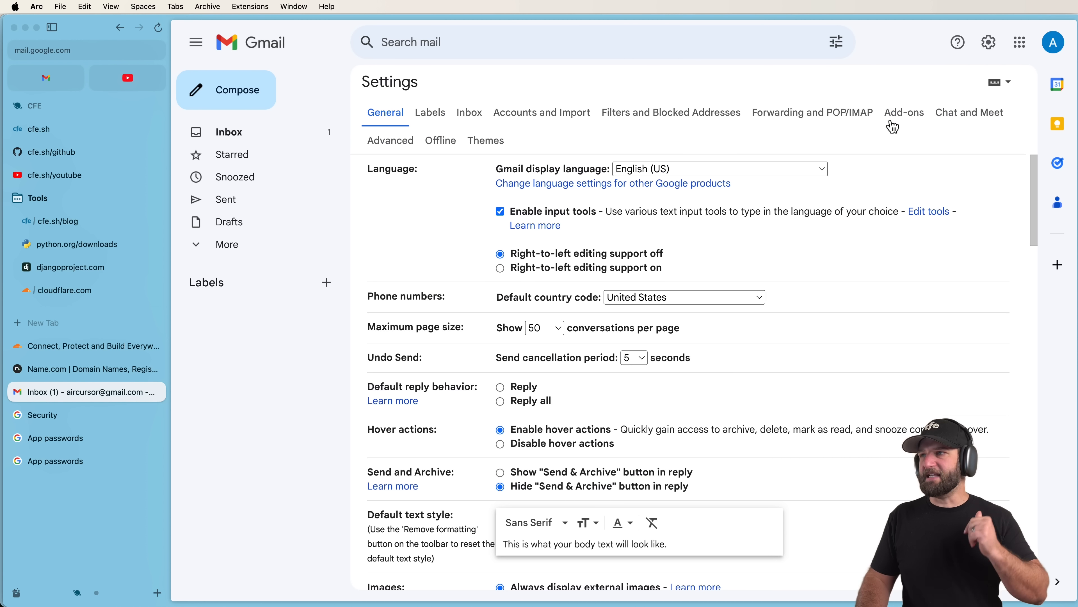
{"action": "left_click", "coordinate": [547, 114]}
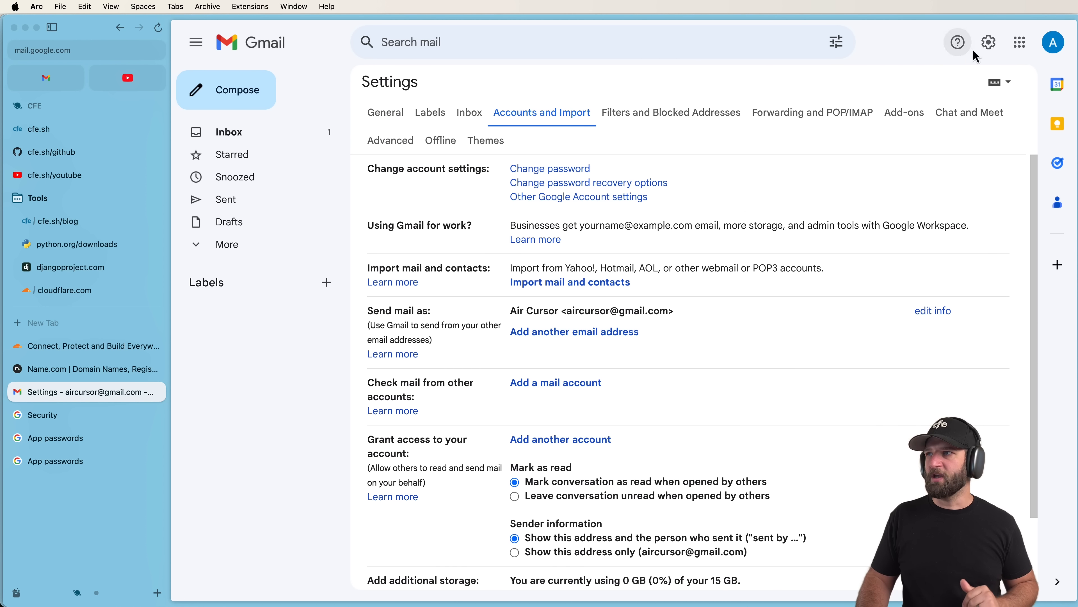
{"action": "left_click", "coordinate": [251, 42]}
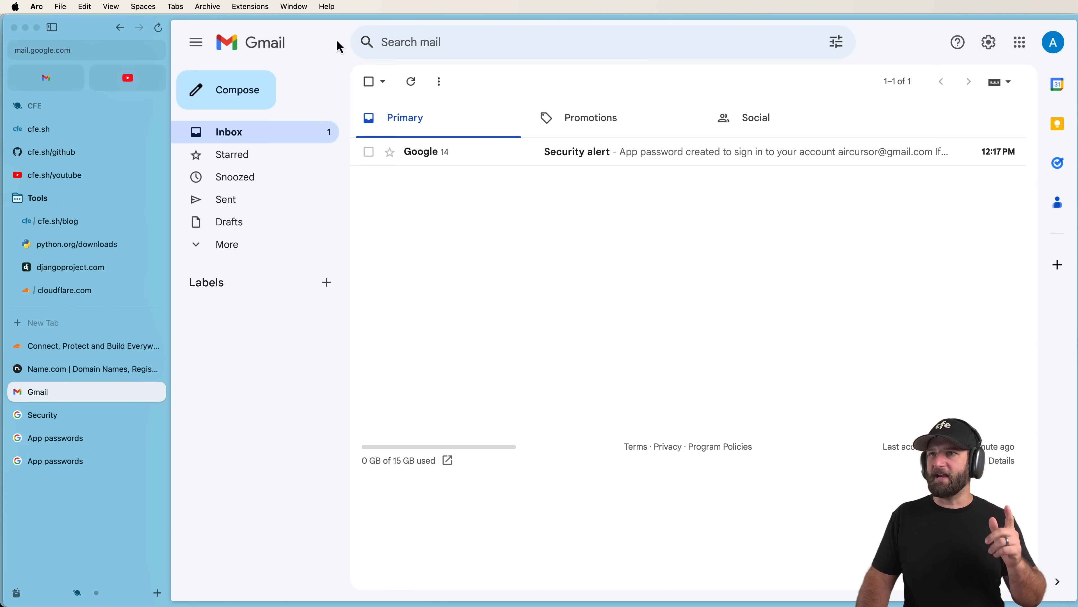
{"action": "left_click", "coordinate": [988, 42]}
{"action": "left_click", "coordinate": [949, 124]}
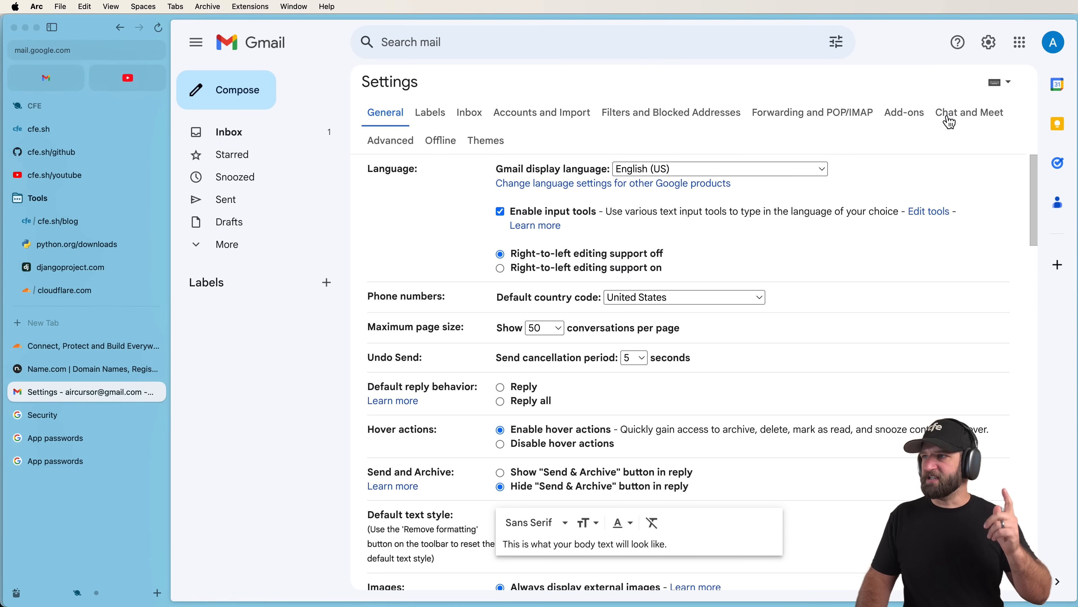
{"action": "left_click", "coordinate": [531, 119]}
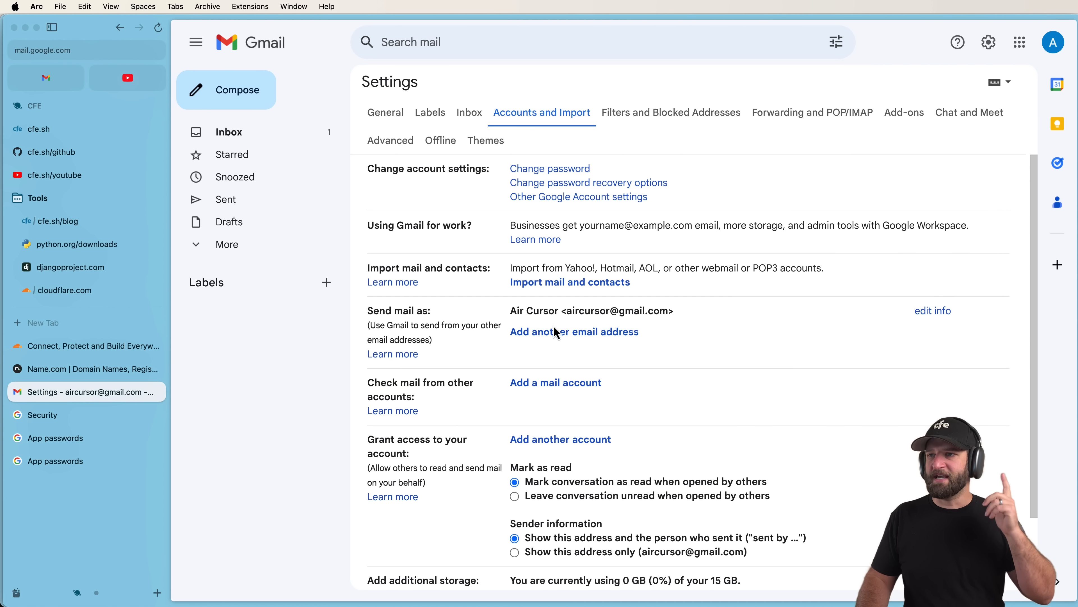
{"action": "left_click", "coordinate": [574, 332]}
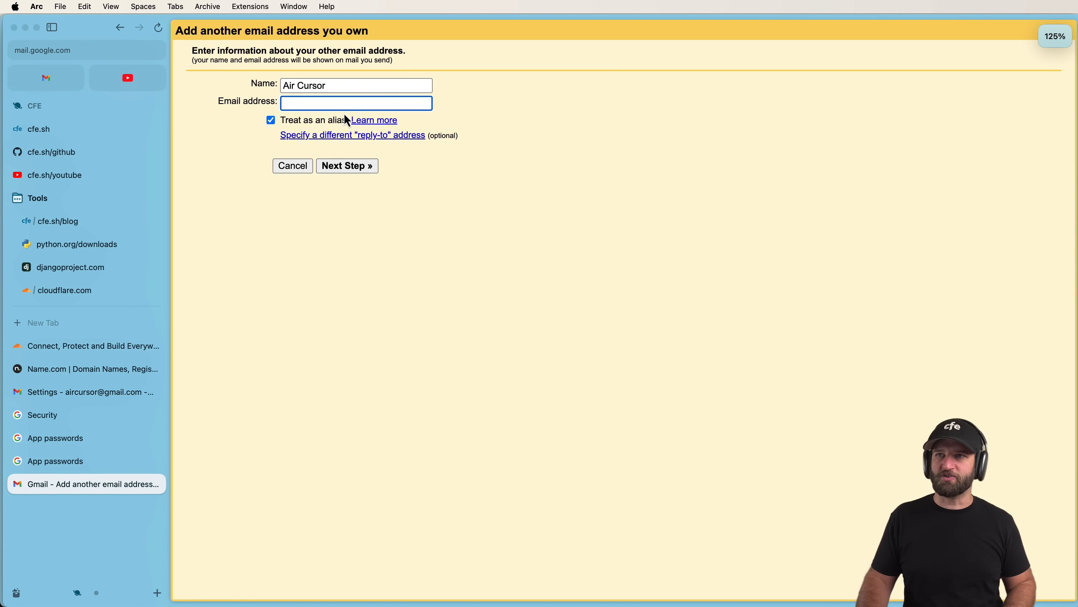
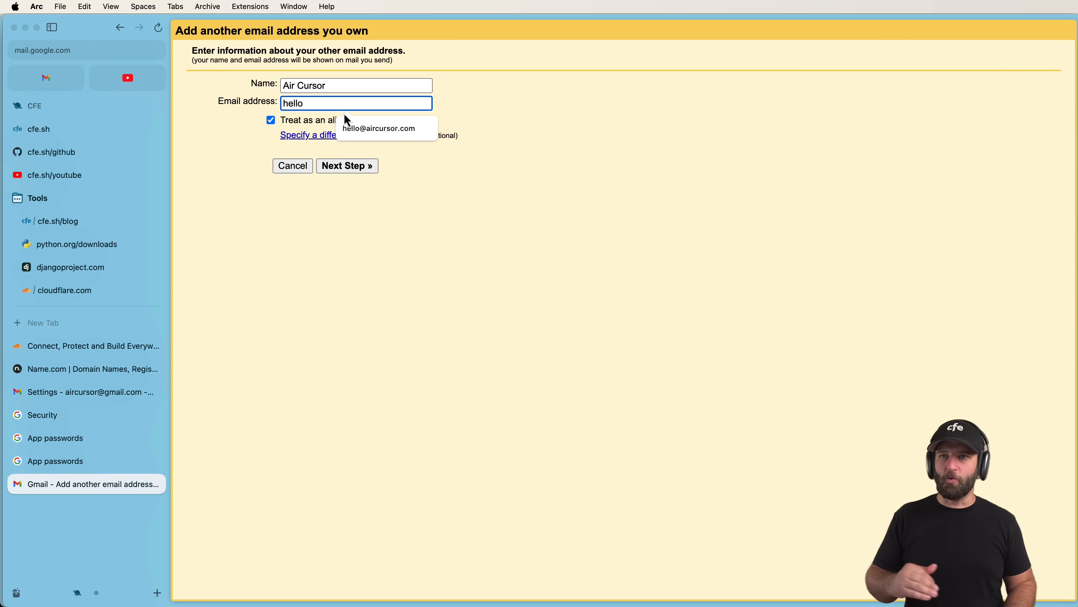
{"action": "left_click", "coordinate": [345, 115]}
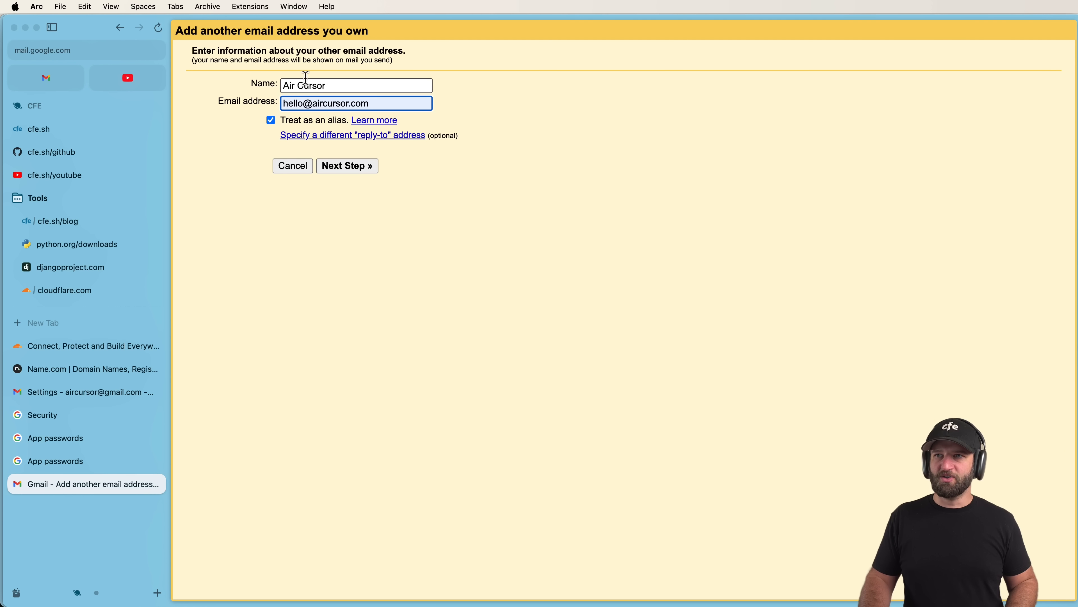
{"action": "left_click", "coordinate": [296, 121]}
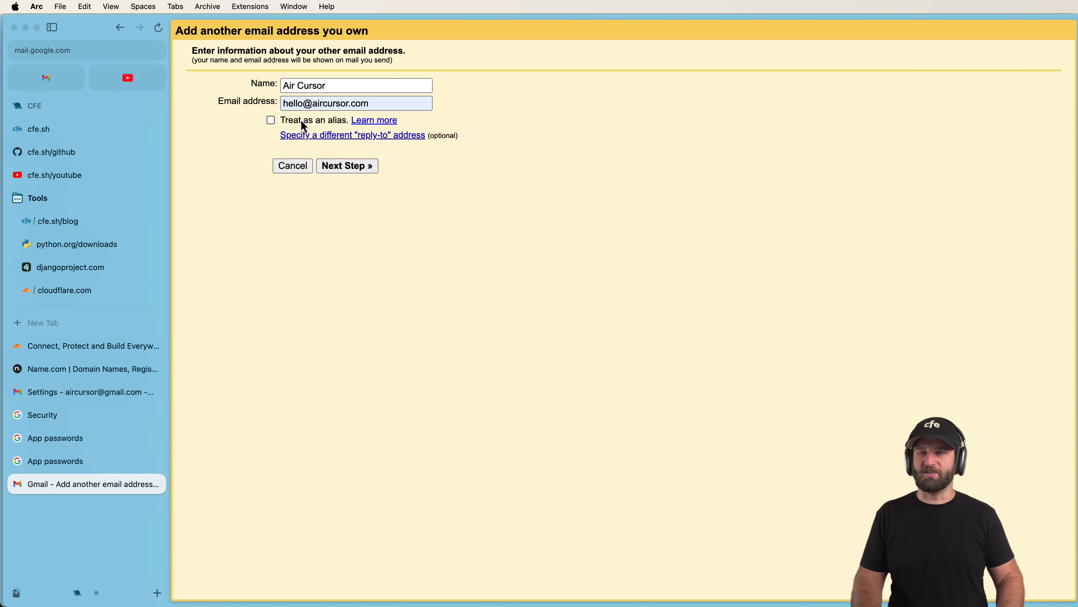
Leave the reply-to address empty and continue to the SMTP server step.
{"action": "left_click", "coordinate": [316, 136]}
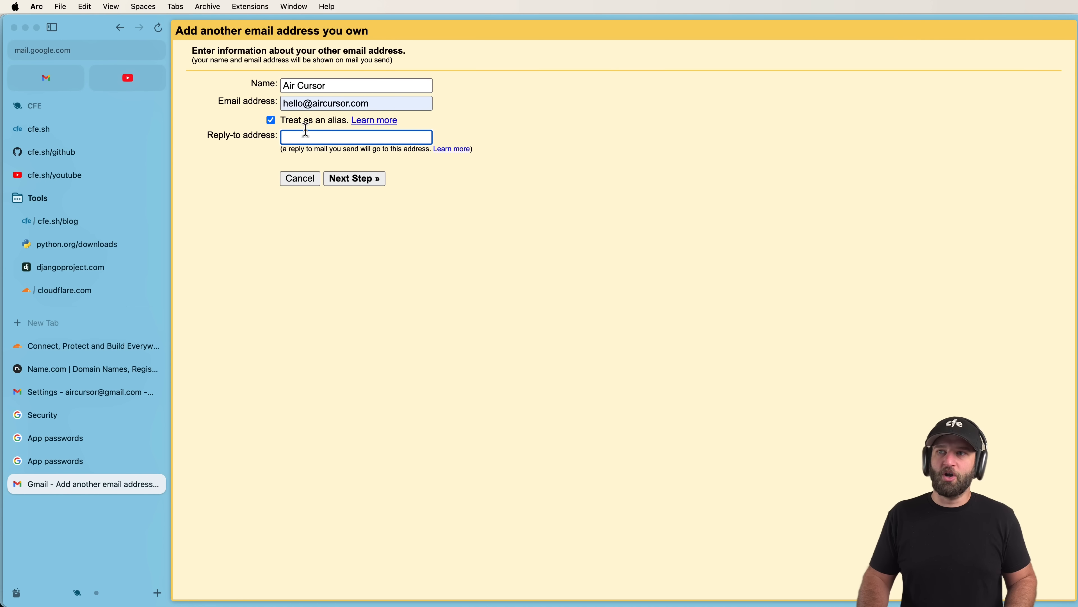
{"action": "left_click_drag", "start_coordinate": [378, 103], "coordinate": [243, 112]}
{"action": "key", "text": "super+c"}
{"action": "left_click", "coordinate": [326, 140]}
{"action": "key", "text": "super+v"}
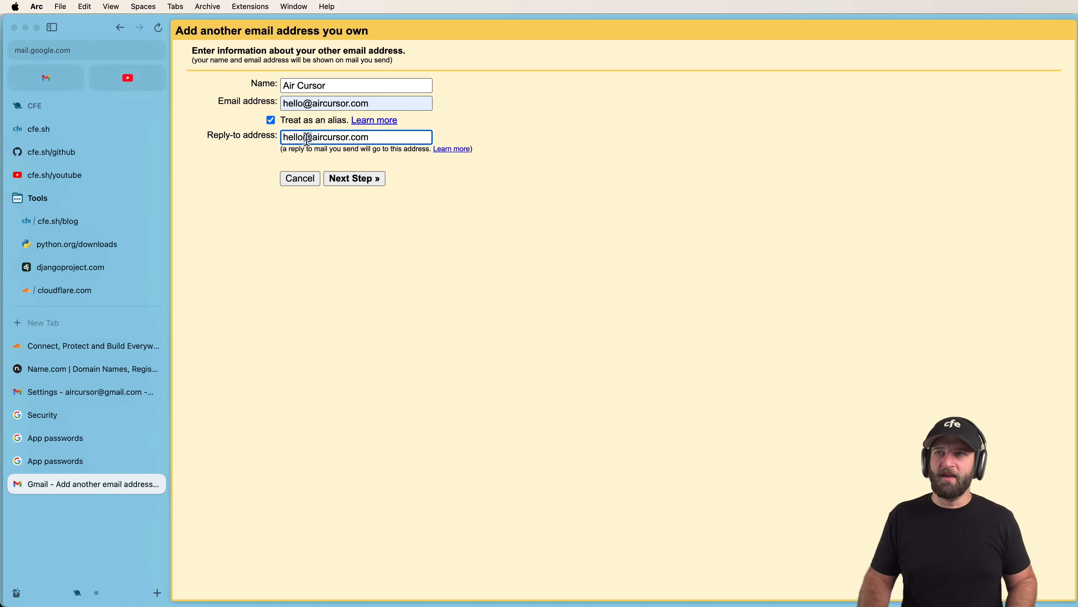
{"action": "key", "text": "super+a"}
{"action": "key", "text": "BackSpace"}
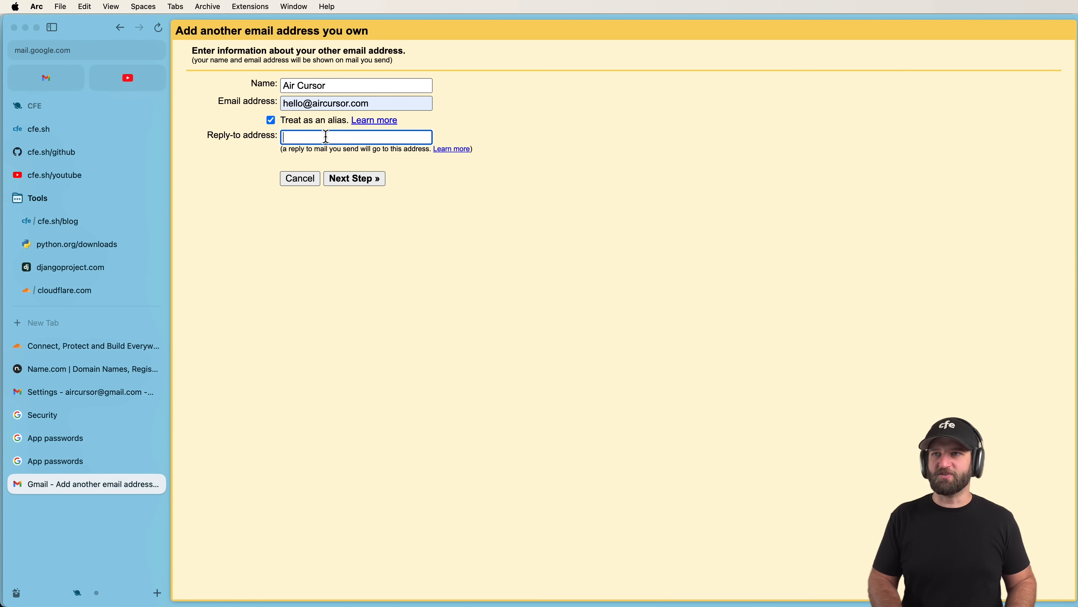
{"action": "left_click", "coordinate": [365, 178]}
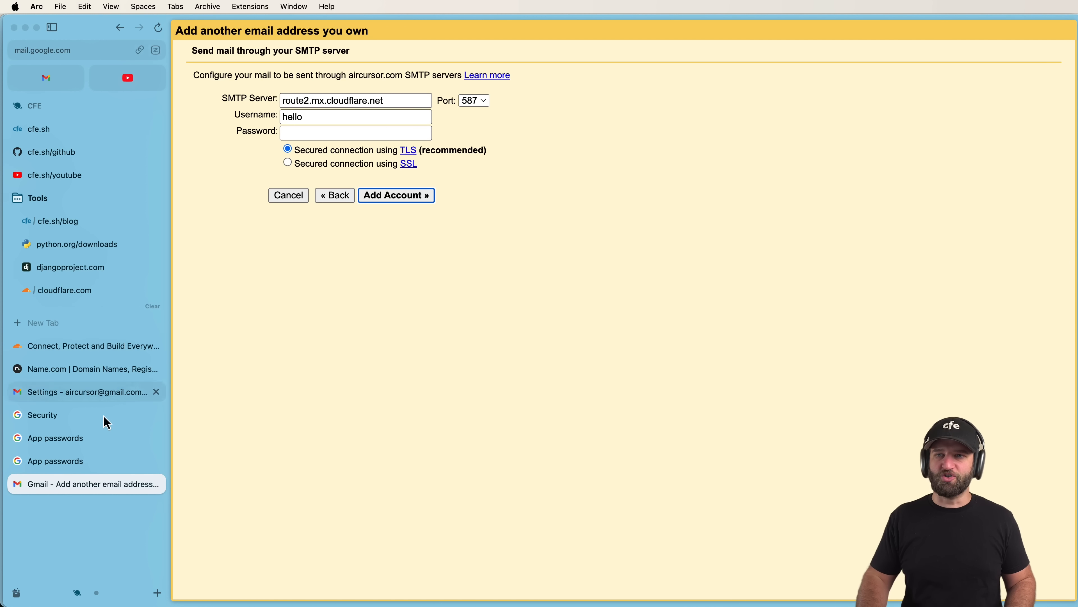
Paste the generated app password into the SMTP password field.
{"action": "left_click", "coordinate": [77, 466]}
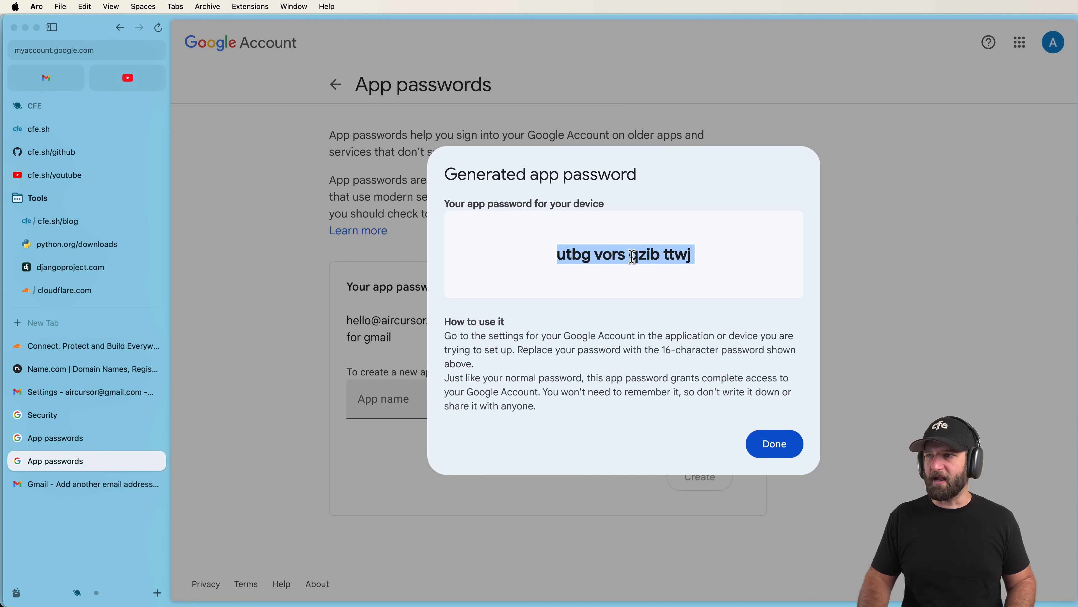
{"action": "left_click", "coordinate": [87, 484]}
{"action": "left_click", "coordinate": [333, 129]}
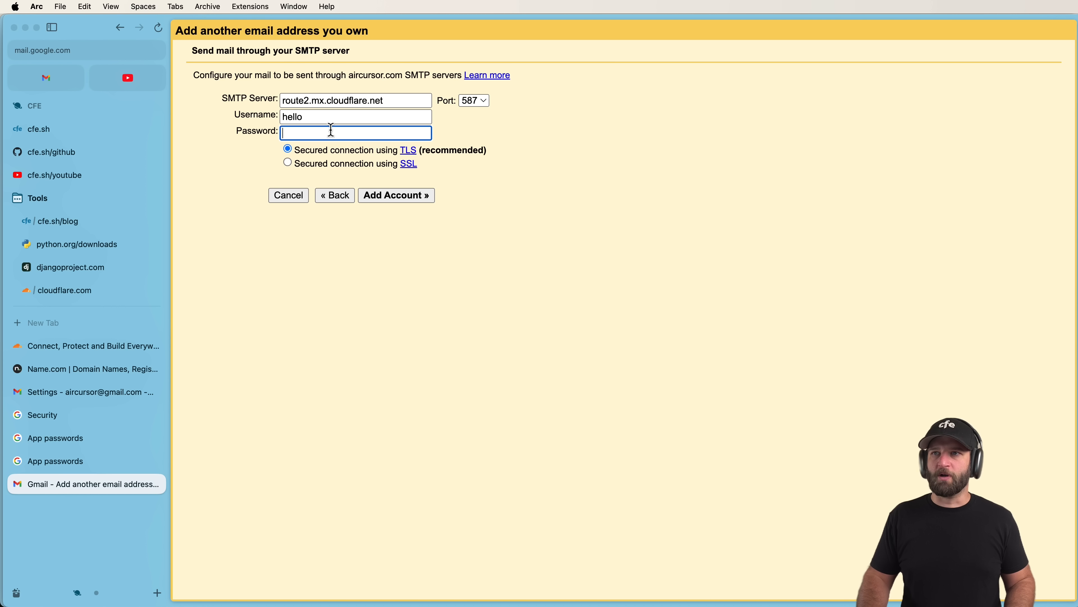
{"action": "key", "text": "super+v"}
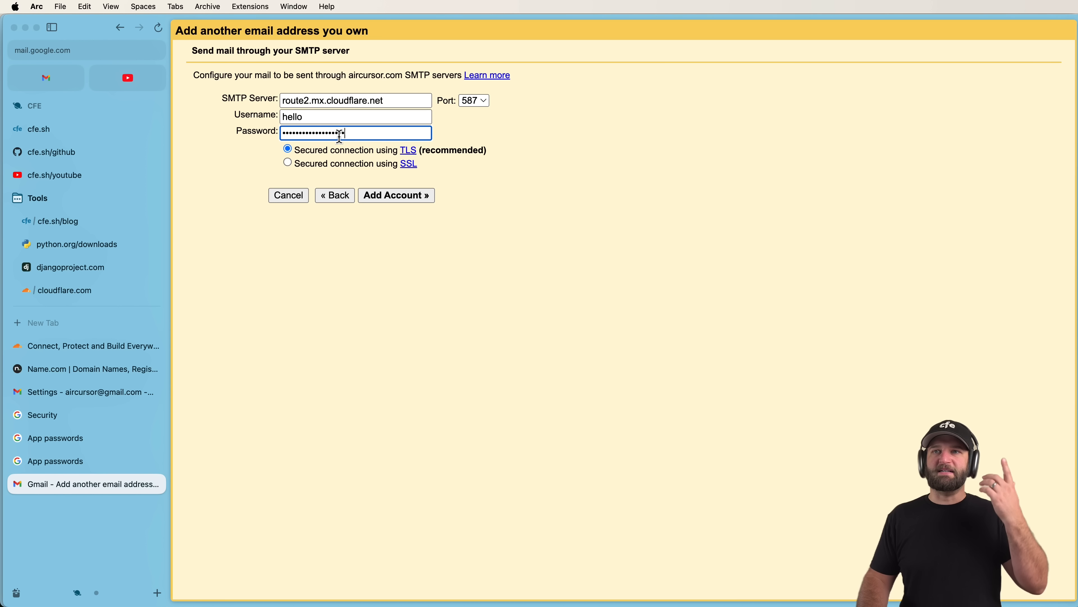
Set the server to smtp.gmail.com, use the Gmail address as username, and add the account.
{"action": "double_click", "coordinate": [355, 101]}
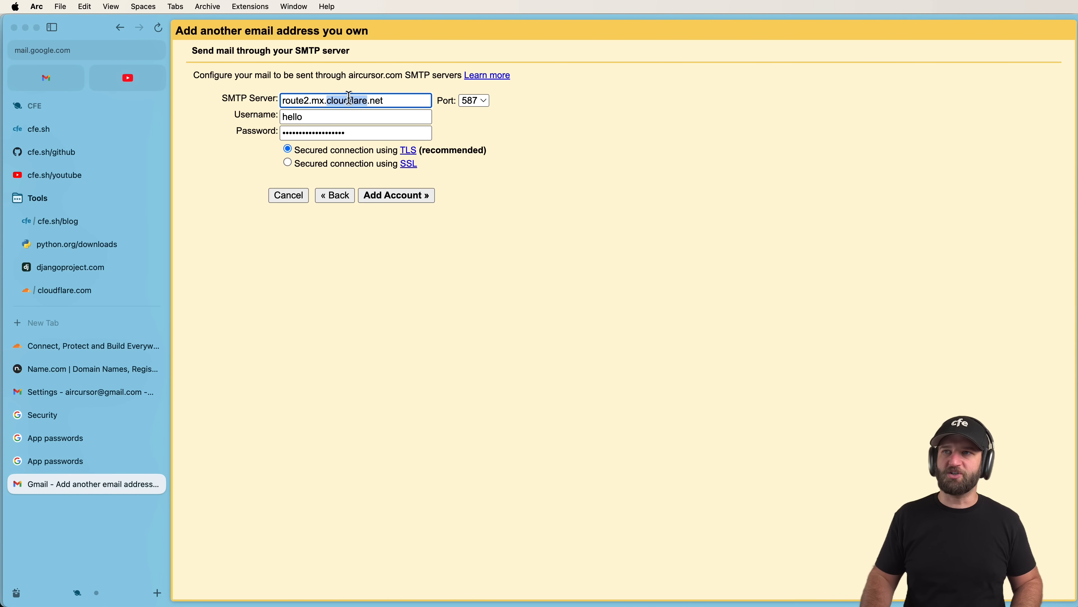
{"action": "triple_click", "coordinate": [336, 99]}
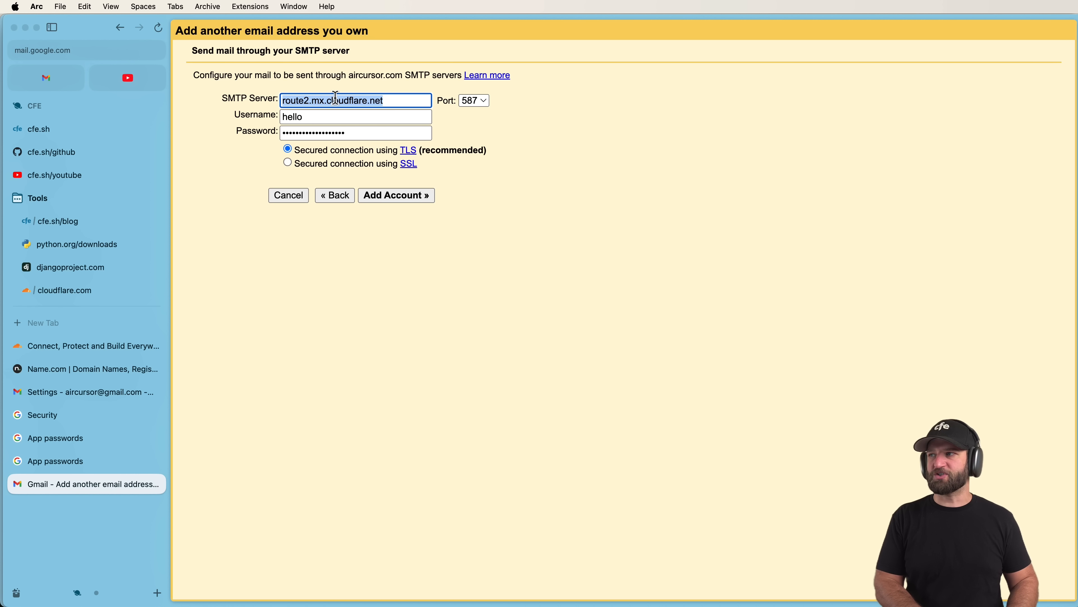
{"action": "type", "text": "smtp.gmail.com"}
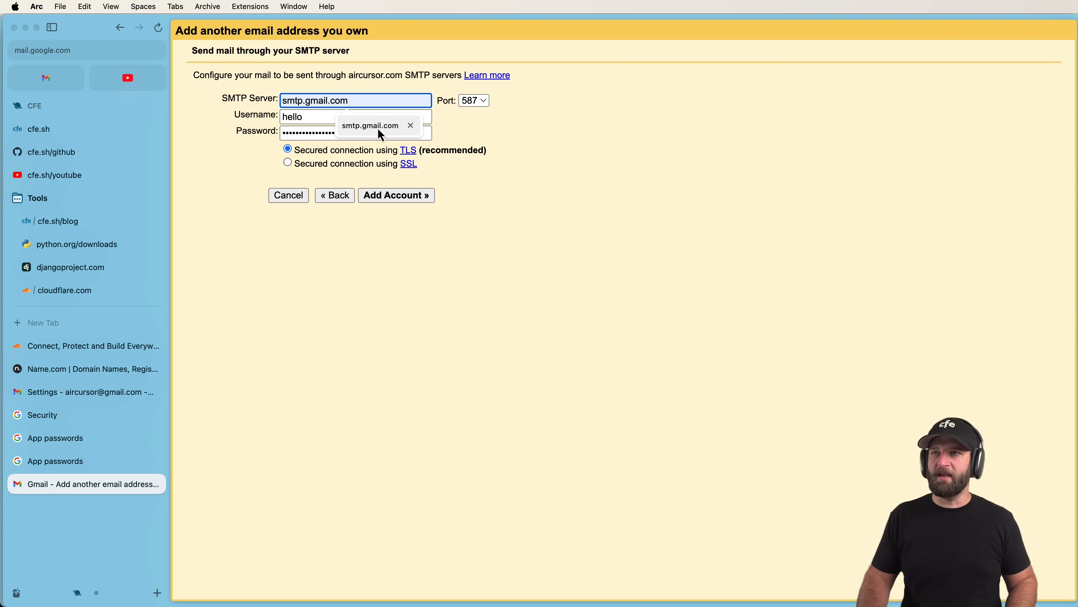
{"action": "left_click", "coordinate": [378, 127]}
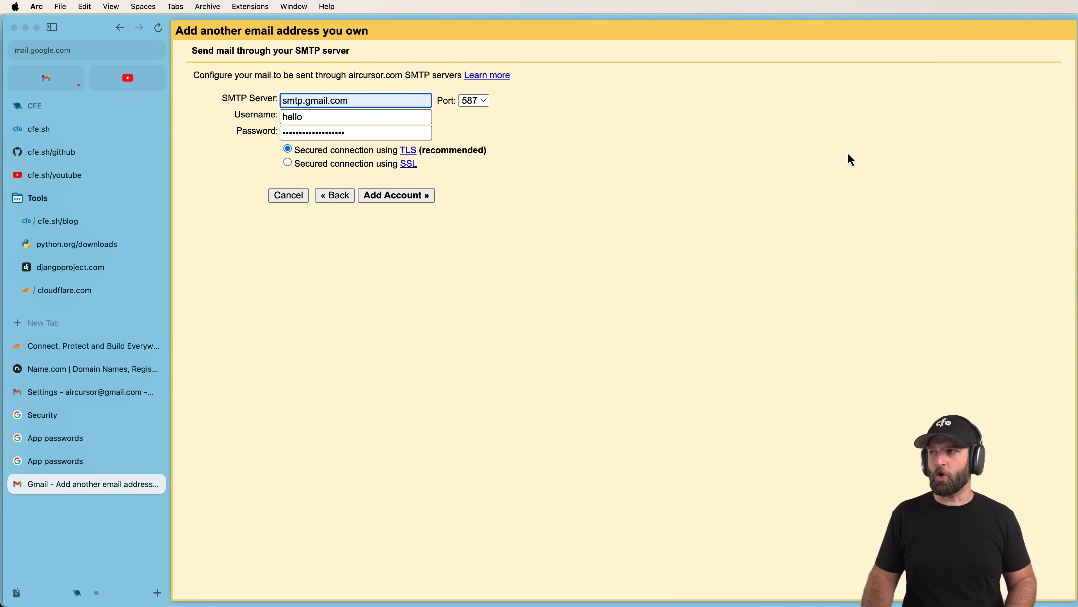
{"action": "key", "text": "super+Tab"}
{"action": "key", "text": "super+c"}
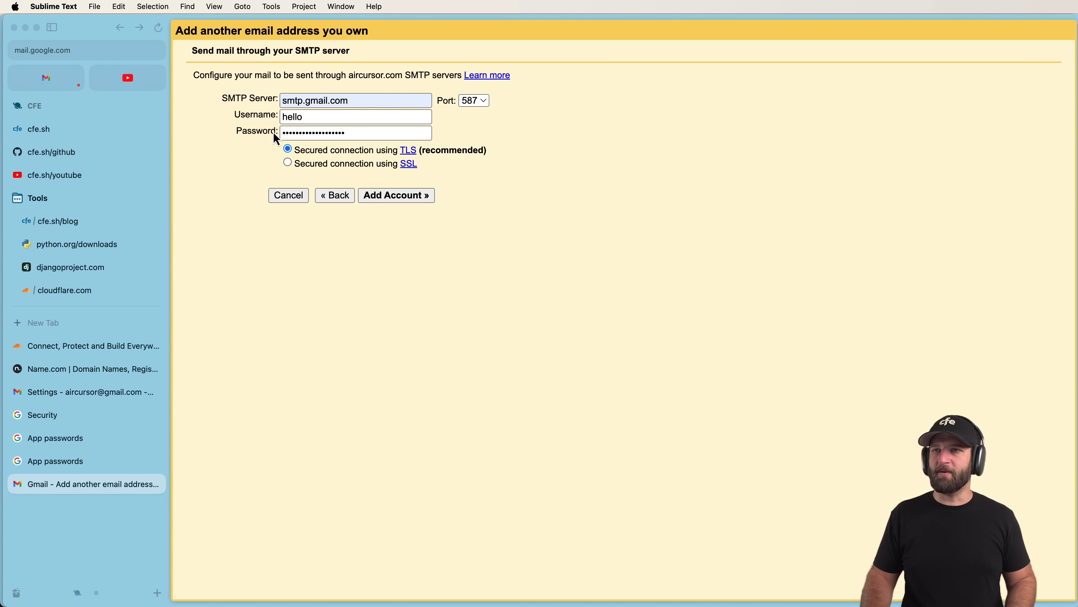
{"action": "left_click", "coordinate": [303, 116]}
{"action": "double_click", "coordinate": [303, 116]}
{"action": "key", "text": "super+v"}
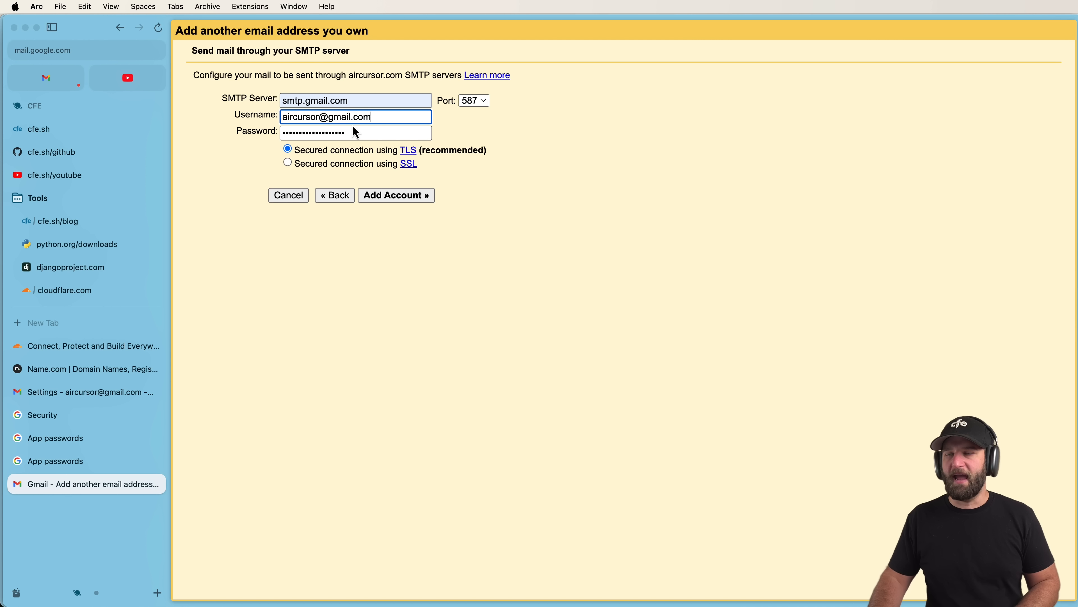
{"action": "left_click", "coordinate": [394, 195]}
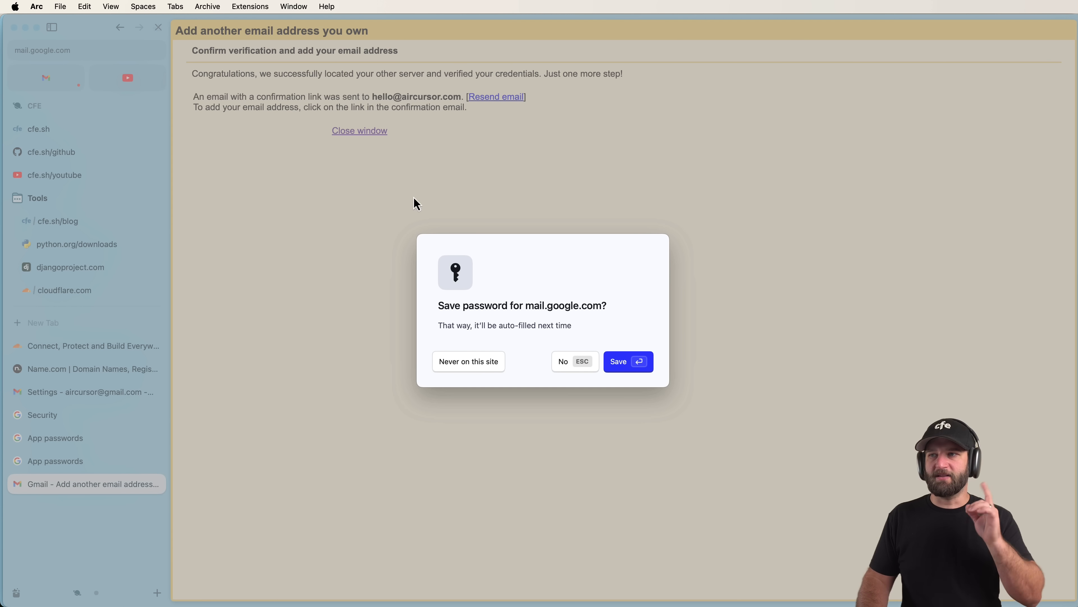
Decline saving the password and review the notice that confirmation went to the aircursor.com address.
{"action": "left_click", "coordinate": [568, 356]}
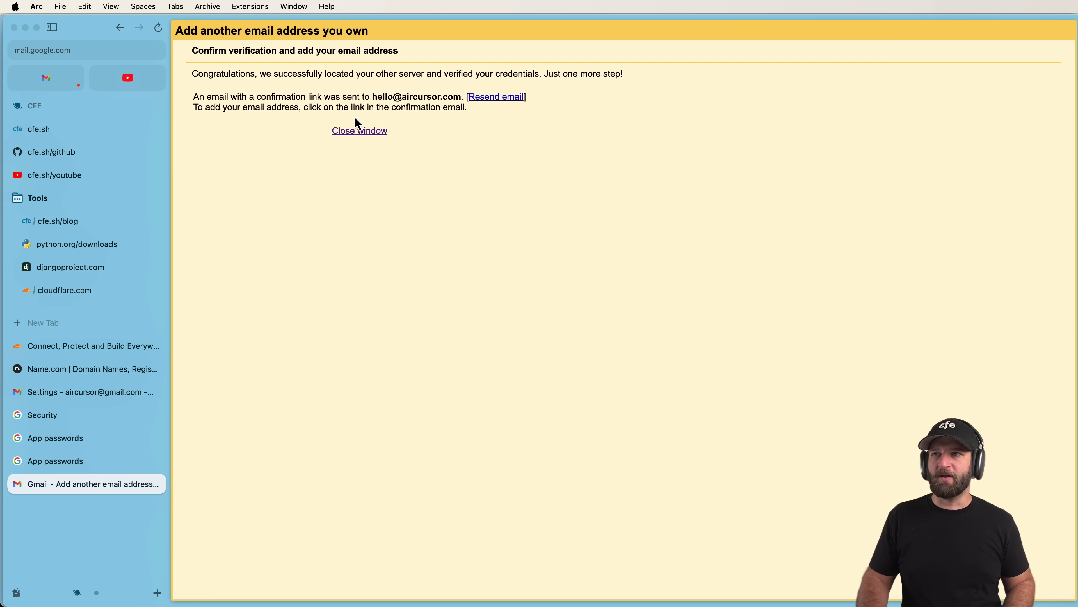
{"action": "left_click_drag", "start_coordinate": [193, 97], "coordinate": [435, 97]}
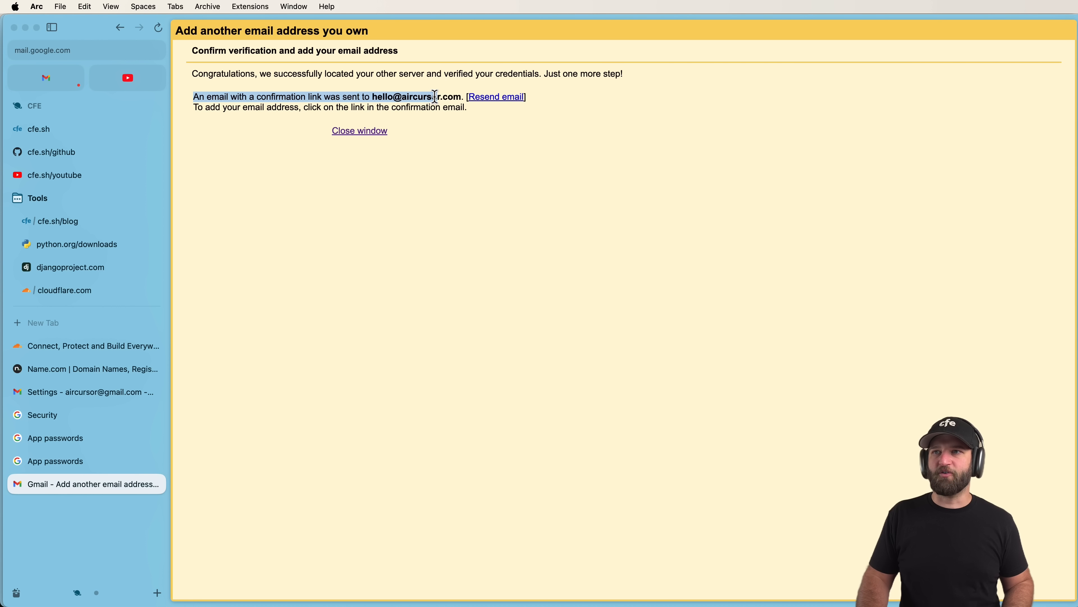
{"action": "left_click", "coordinate": [435, 97]}
{"action": "double_click", "coordinate": [417, 97]}
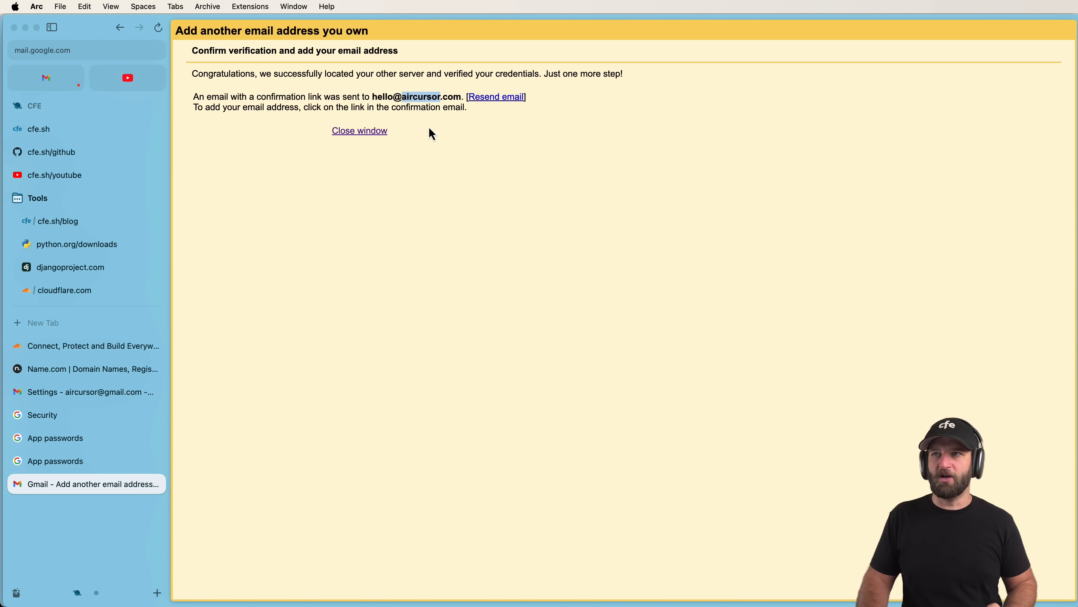
{"action": "left_click", "coordinate": [437, 108]}
{"action": "double_click", "coordinate": [436, 108]}
{"action": "left_click", "coordinate": [438, 109]}
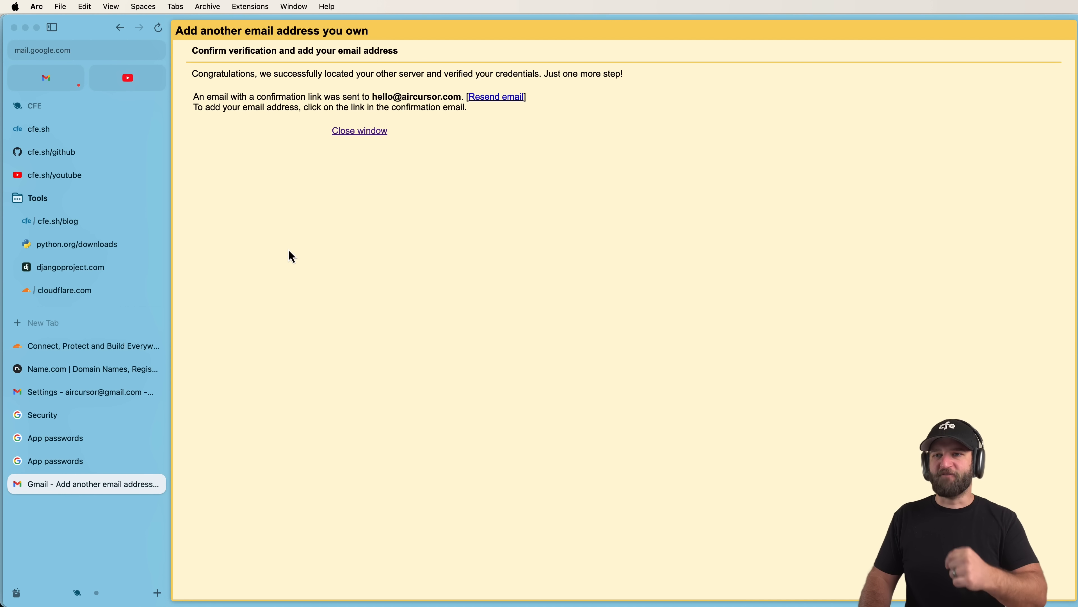
{"action": "left_click", "coordinate": [102, 396]}
Verify both Cloudflare Email Routing custom addresses forward to Gmail, then go back to the inbox.
{"action": "left_click", "coordinate": [296, 136]}
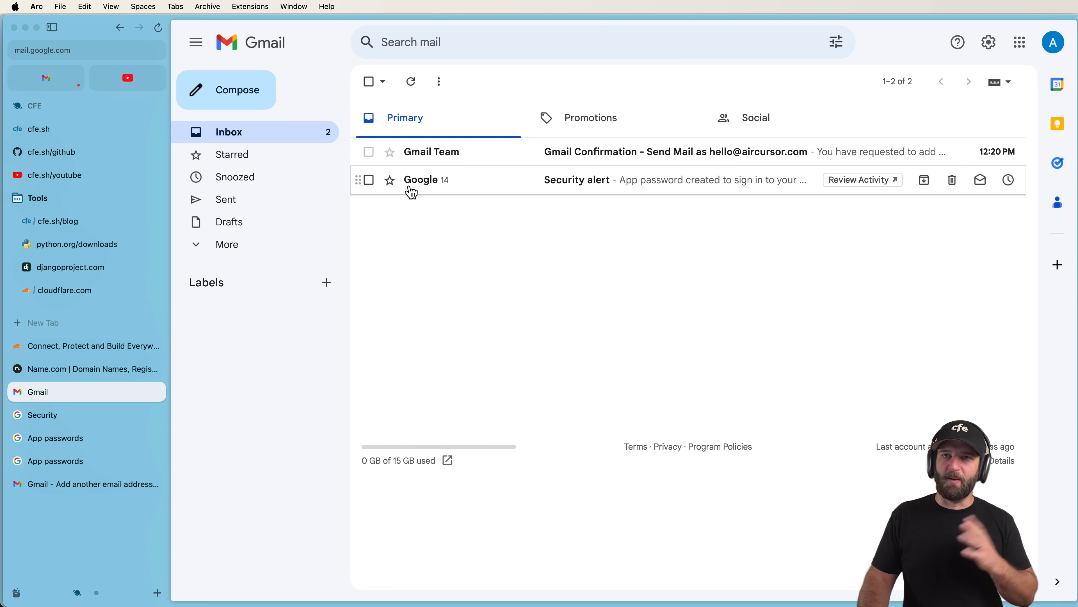
{"action": "left_click", "coordinate": [85, 290]}
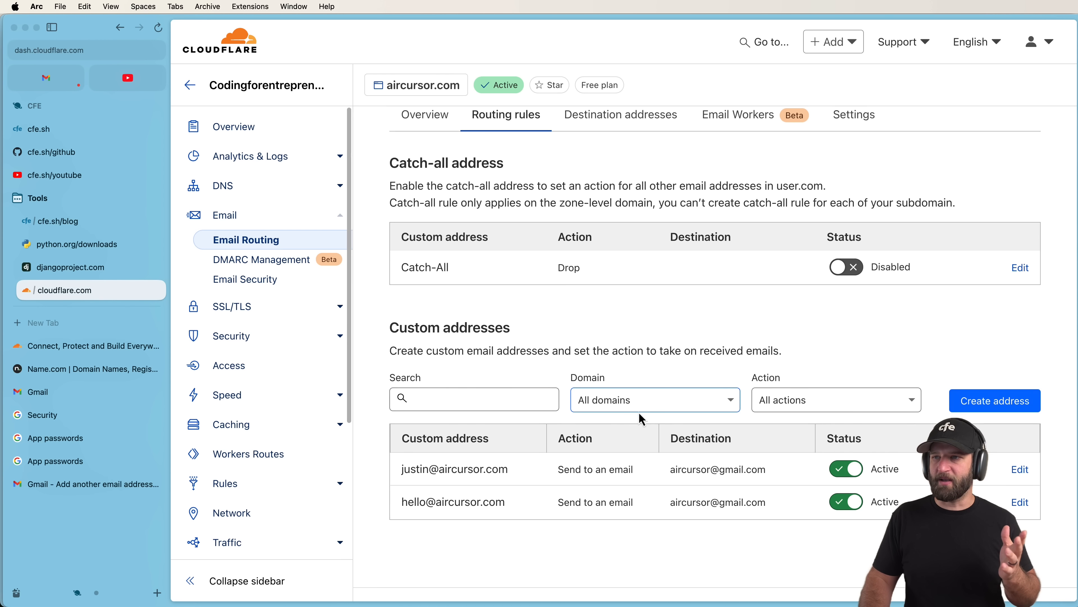
{"action": "scroll", "coordinate": [642, 415], "scroll_direction": "down", "scroll_amount": 2}
{"action": "triple_click", "coordinate": [671, 463]}
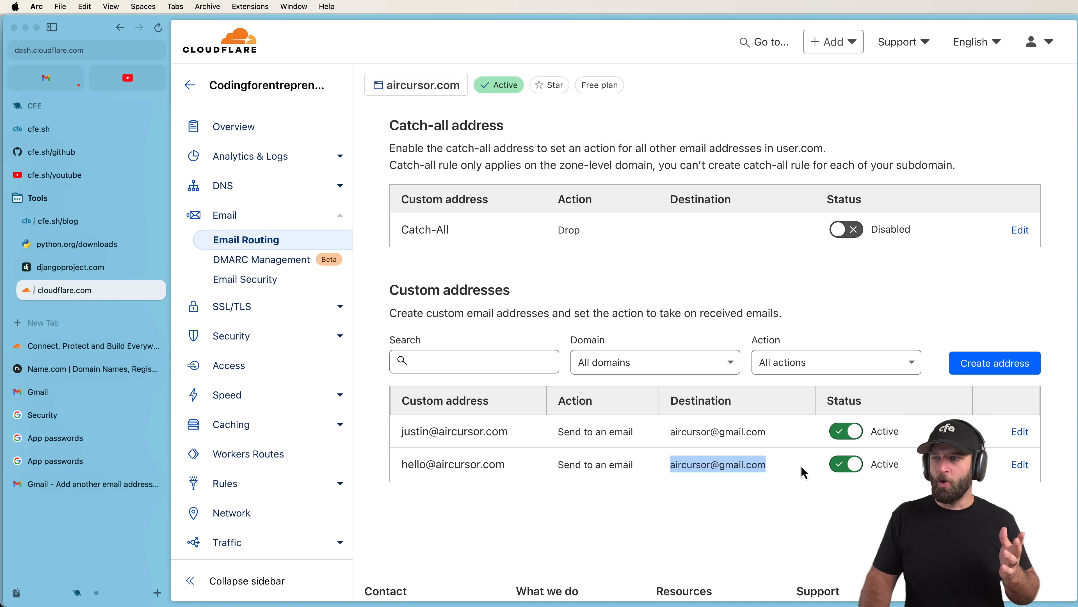
{"action": "triple_click", "coordinate": [673, 431]}
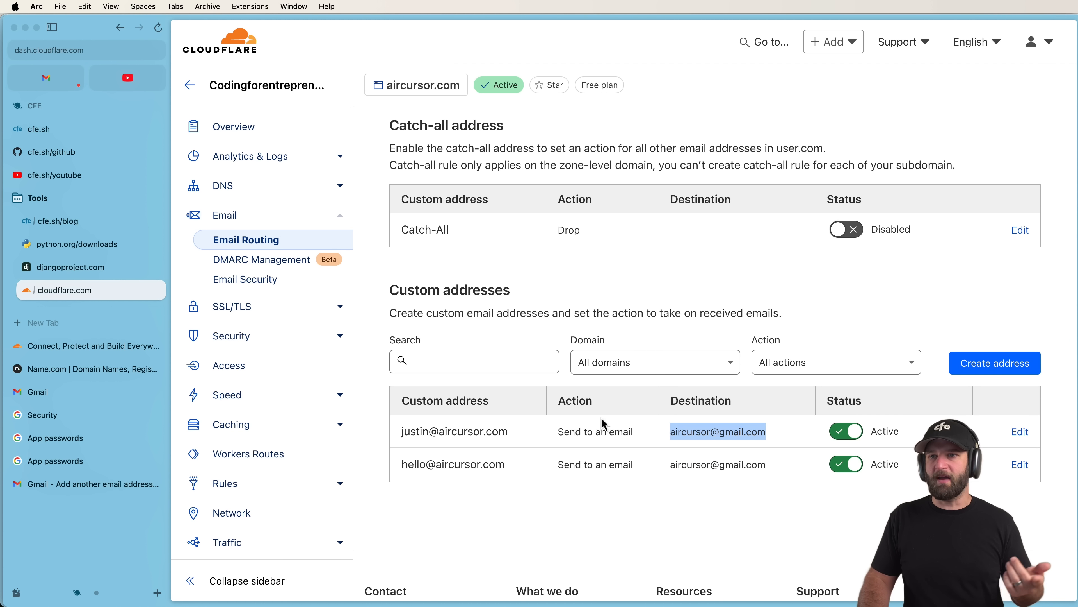
{"action": "left_click", "coordinate": [75, 397]}
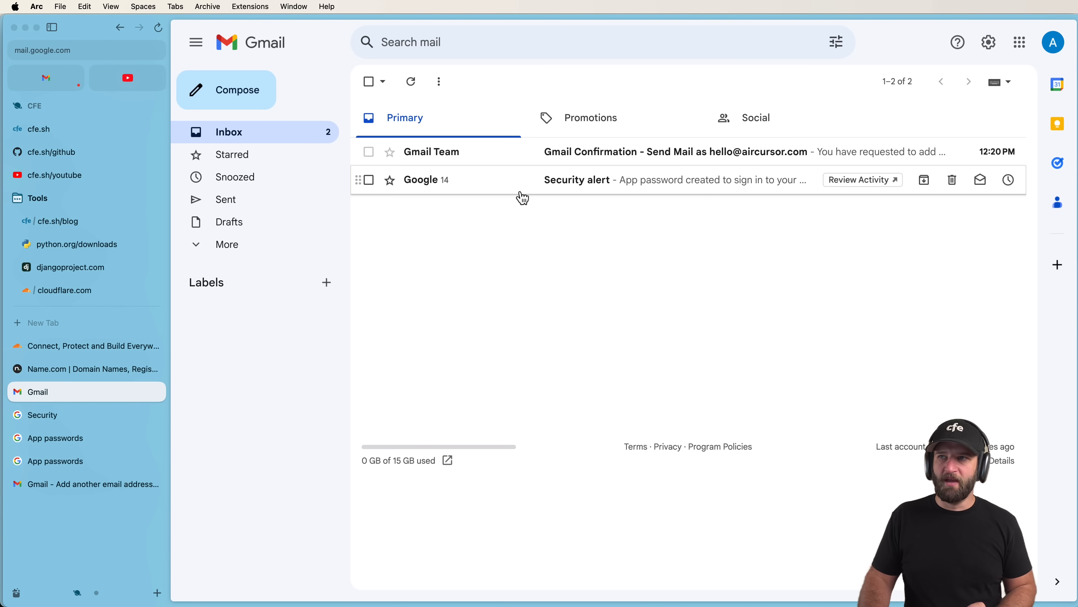
Open the Gmail Confirmation email, check its recipient, confirm the send-as link, and refresh the inbox.
{"action": "left_click", "coordinate": [496, 153]}
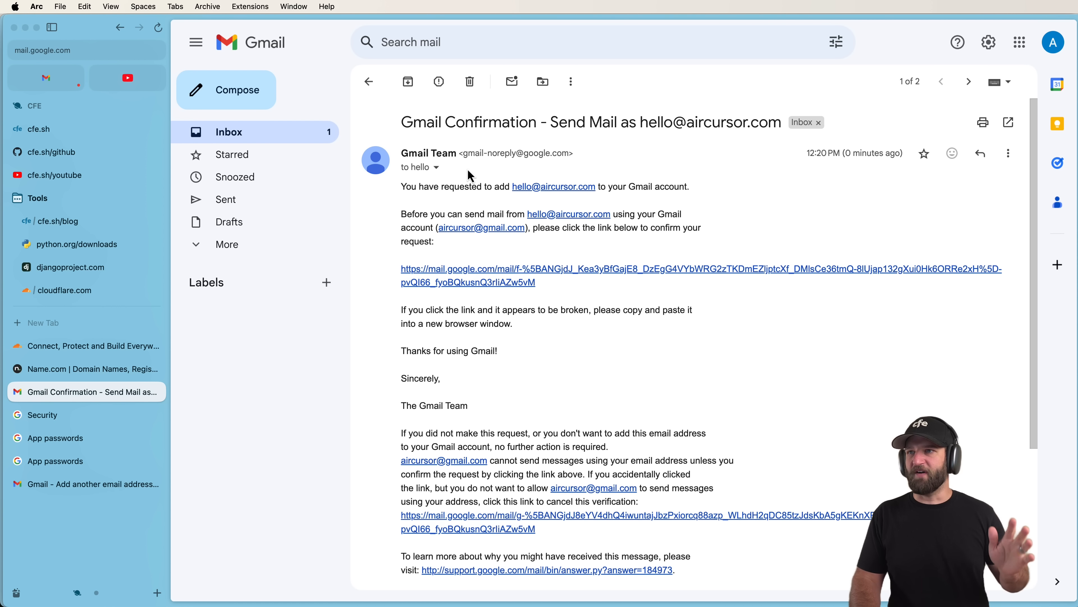
{"action": "left_click", "coordinate": [438, 167]}
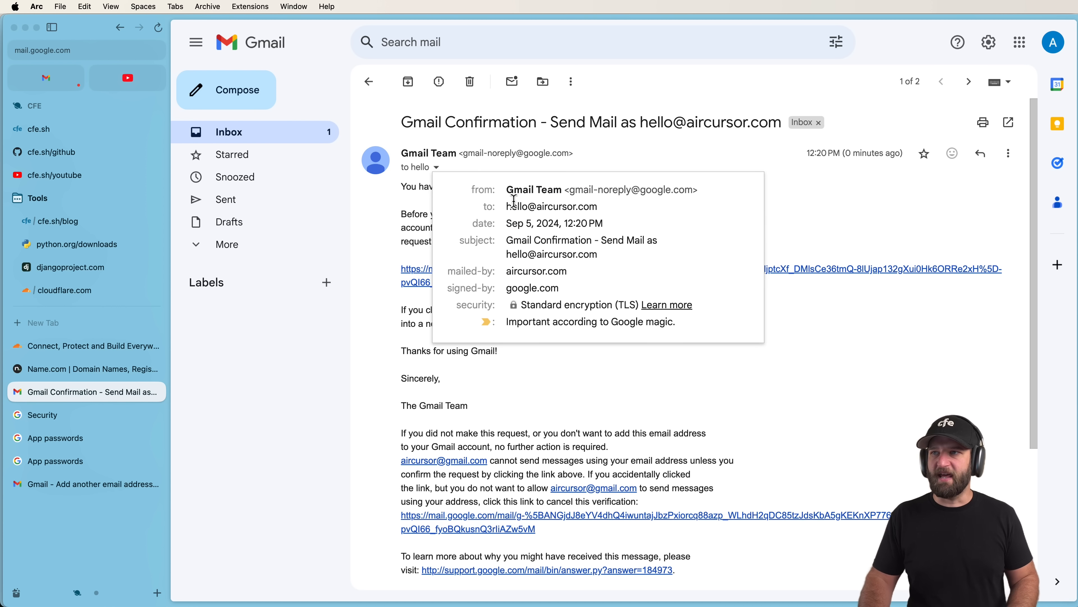
{"action": "left_click_drag", "start_coordinate": [506, 207], "coordinate": [608, 224]}
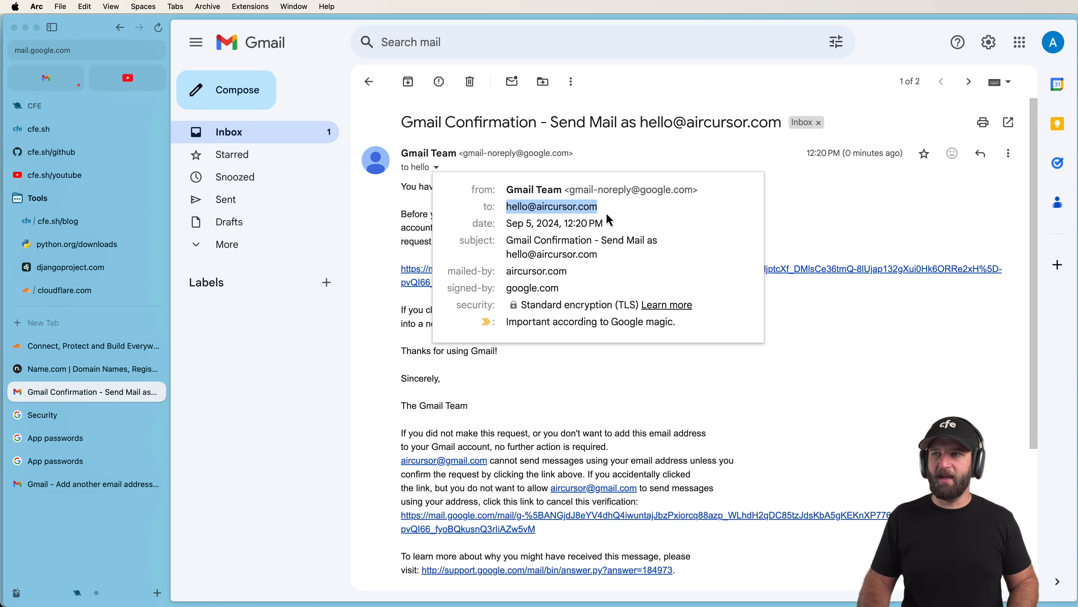
{"action": "left_click", "coordinate": [801, 208]}
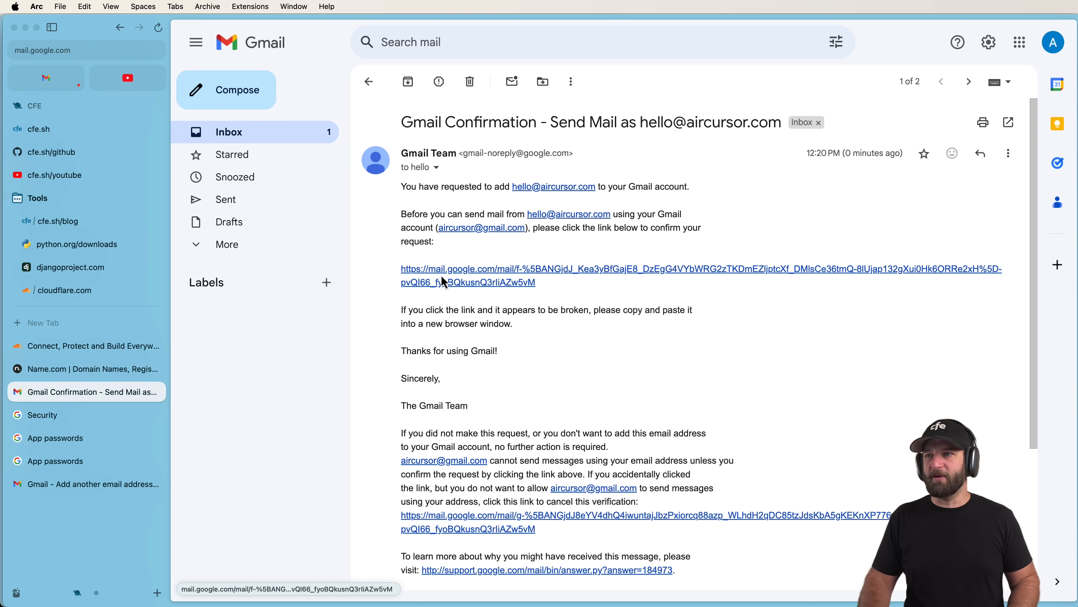
{"action": "left_click", "coordinate": [504, 284]}
{"action": "left_click", "coordinate": [554, 197]}
{"action": "left_click", "coordinate": [87, 392]}
{"action": "key", "text": "super+r"}
{"action": "key", "text": "super+r"}
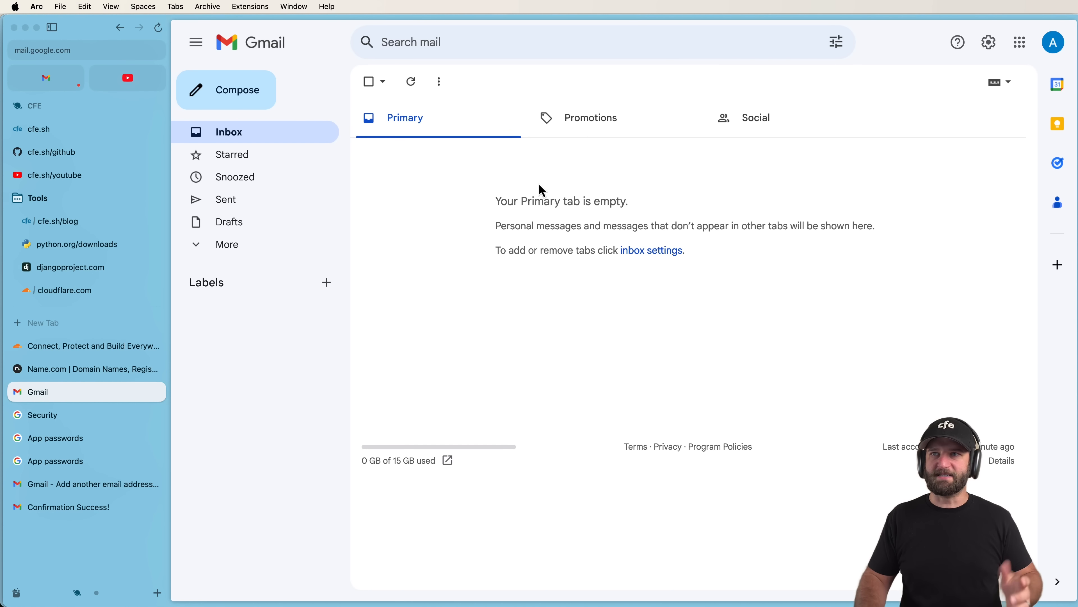
Email a contact from the aircursor.com alias: subject 'Hello world from custom email', body 'Testing 123'.
{"action": "left_click", "coordinate": [250, 103]}
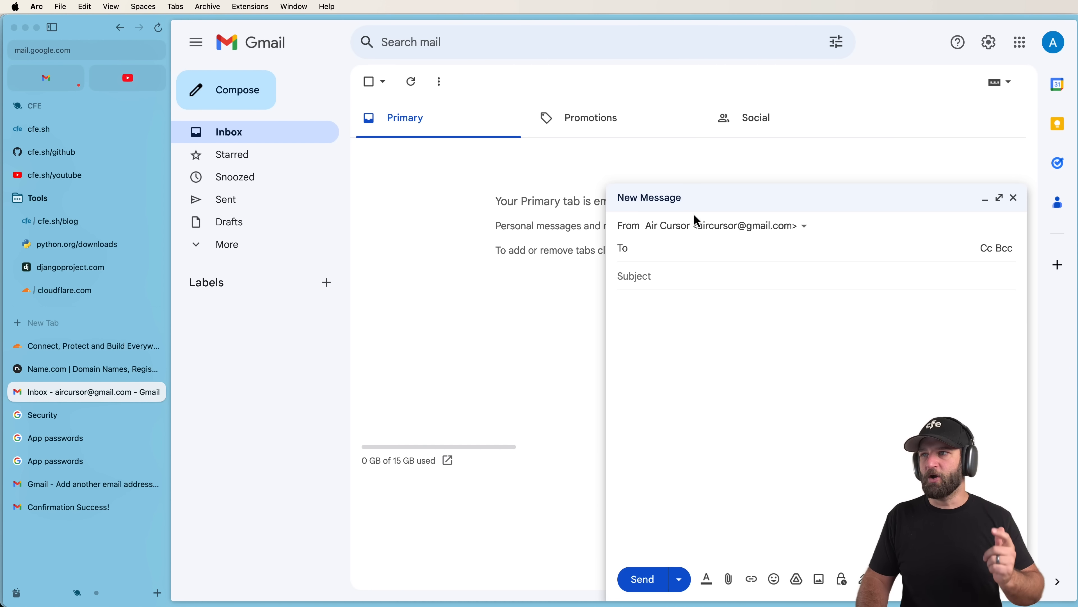
{"action": "left_click", "coordinate": [704, 226]}
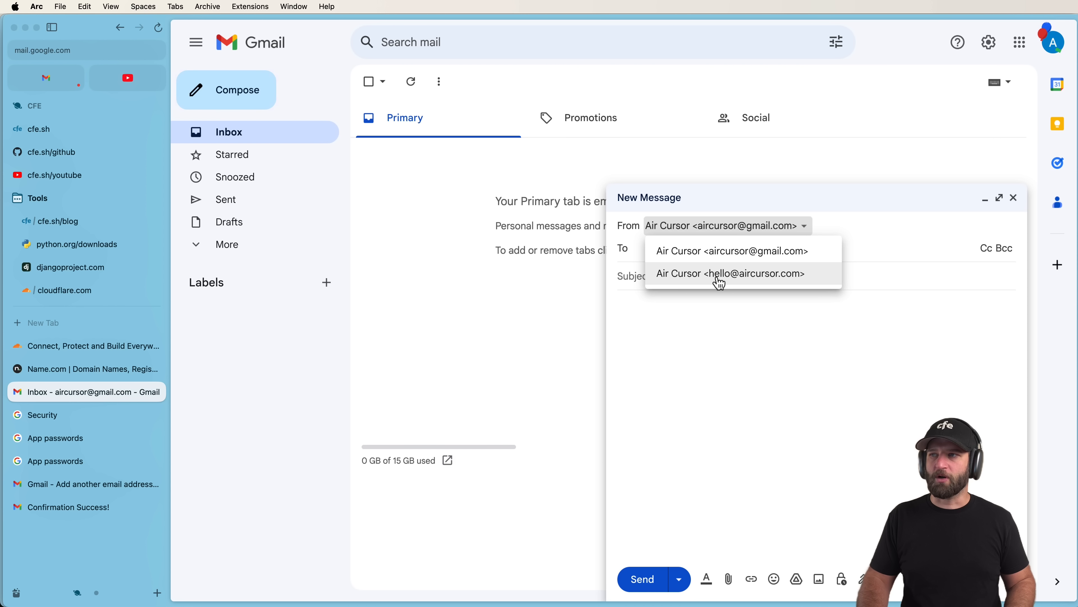
{"action": "left_click", "coordinate": [704, 278]}
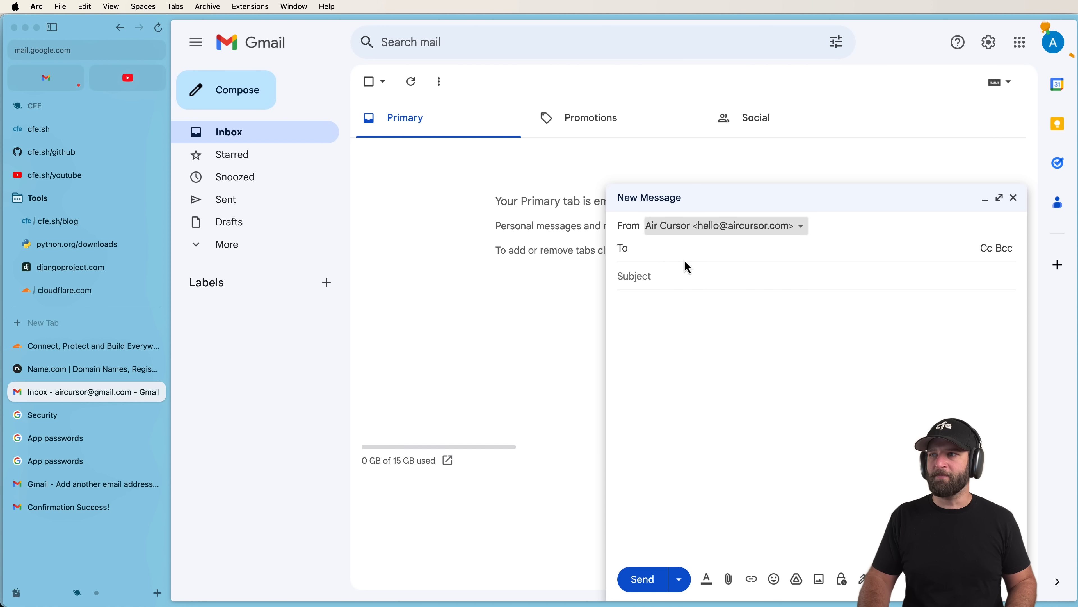
{"action": "left_click", "coordinate": [695, 254]}
{"action": "type", "text": "hu"}
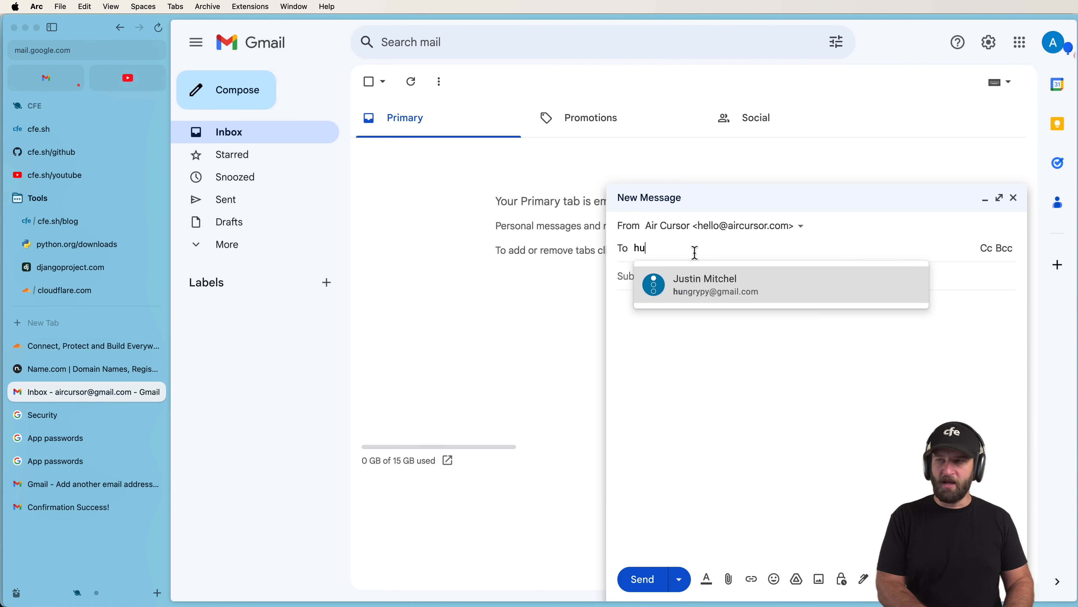
{"action": "left_click", "coordinate": [707, 290]}
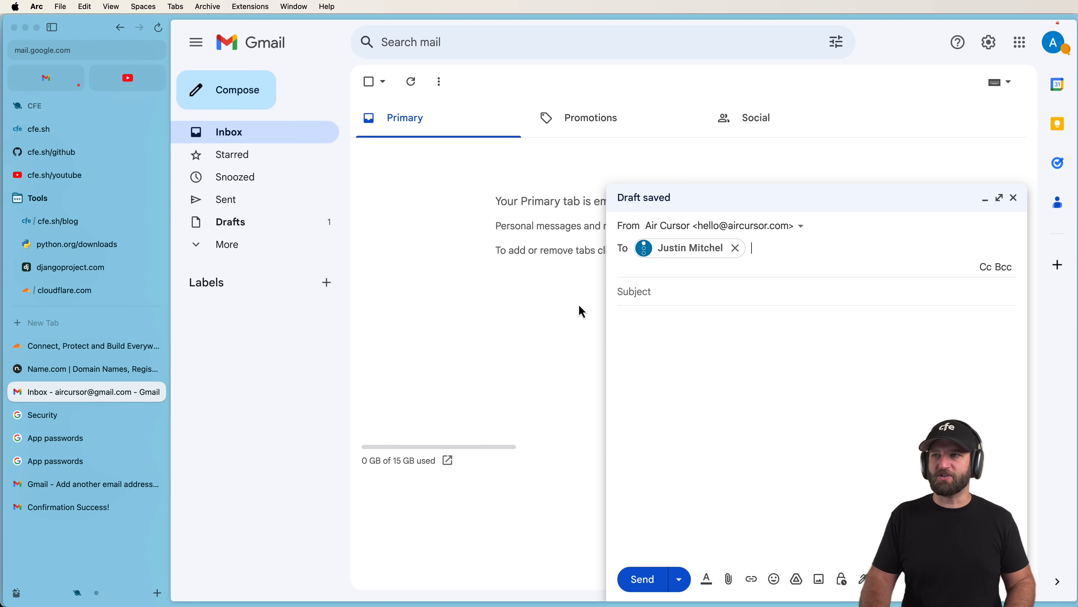
{"action": "left_click", "coordinate": [670, 285]}
{"action": "type", "text": "H"}
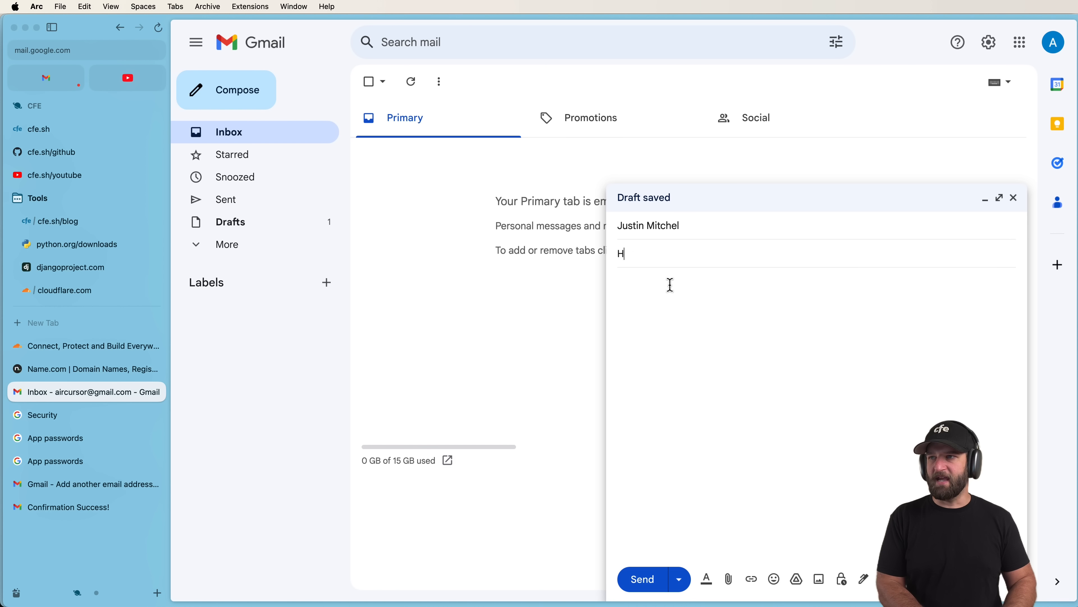
{"action": "type", "text": "ello world from custom email"}
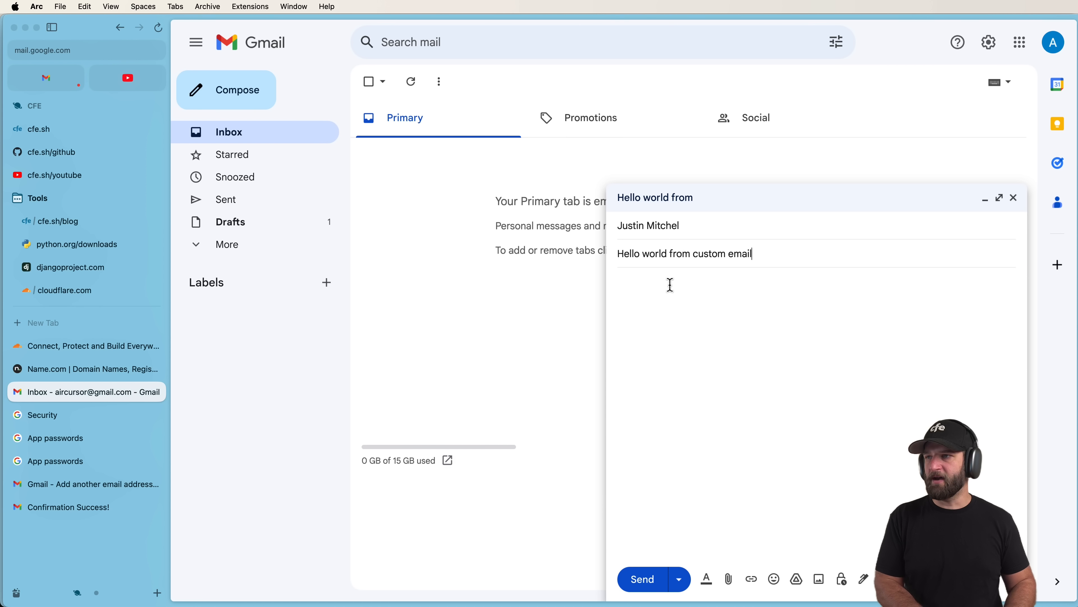
{"action": "left_click", "coordinate": [671, 284]}
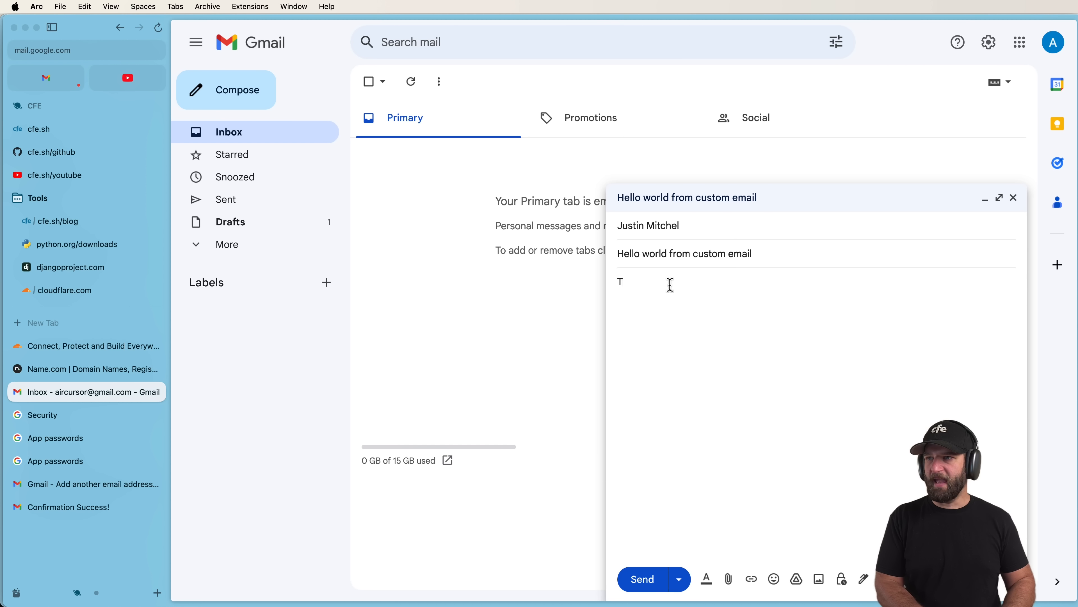
{"action": "type", "text": "Testing 123"}
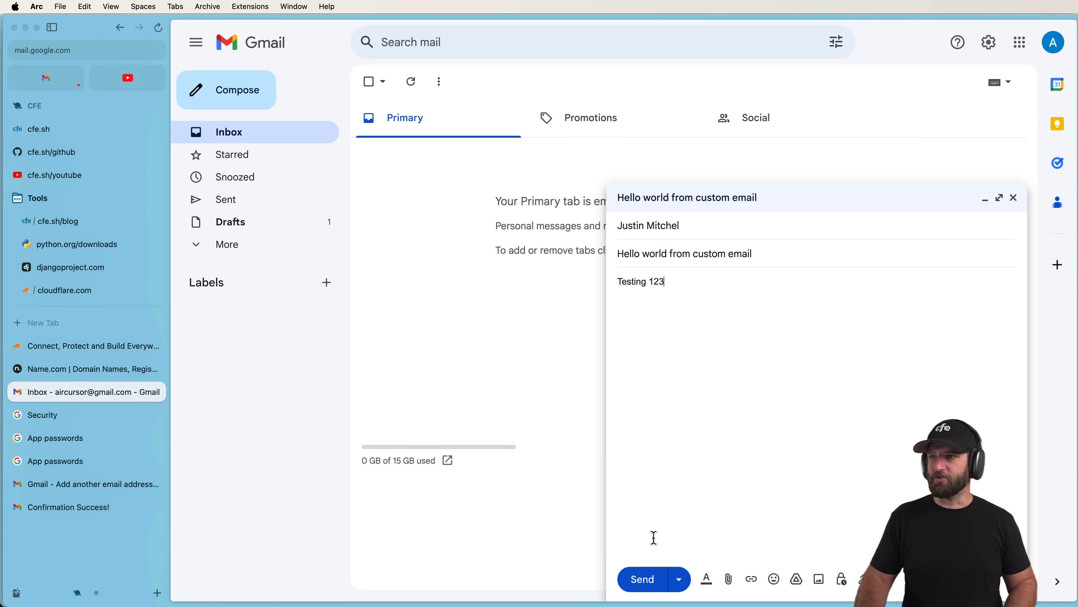
{"action": "left_click", "coordinate": [644, 579]}
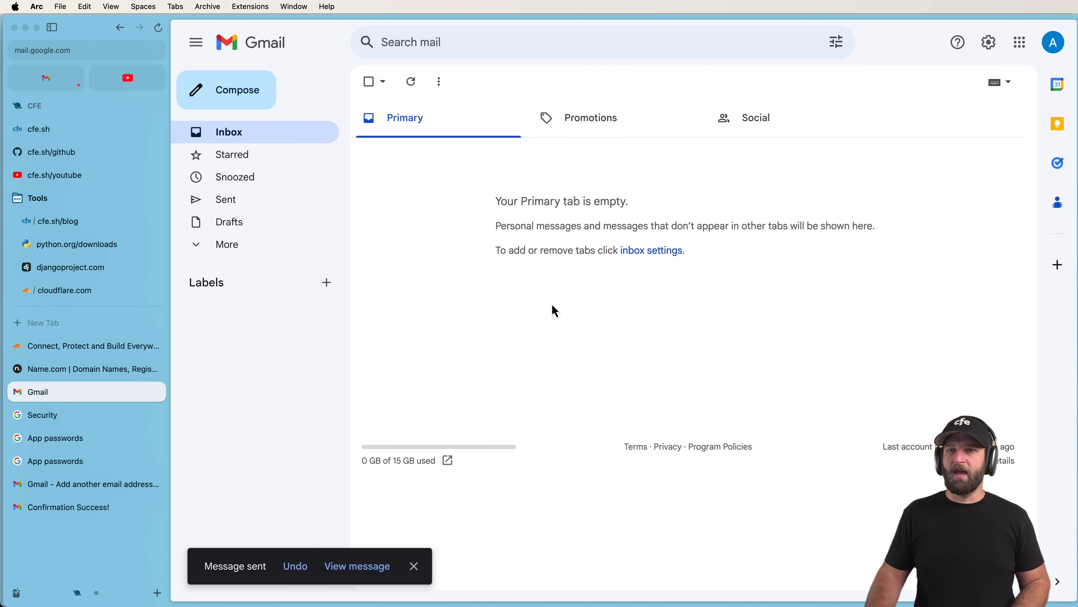
Paste the SMTP server and address notes from the text editor into a new Gmail draft.
{"action": "left_click", "coordinate": [67, 462]}
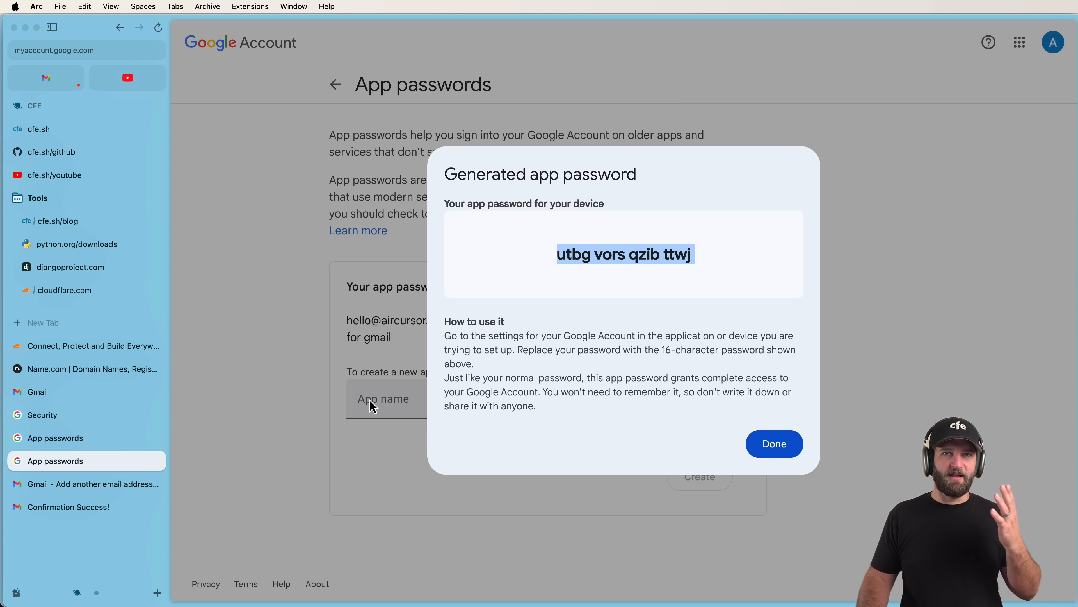
{"action": "left_click", "coordinate": [93, 394]}
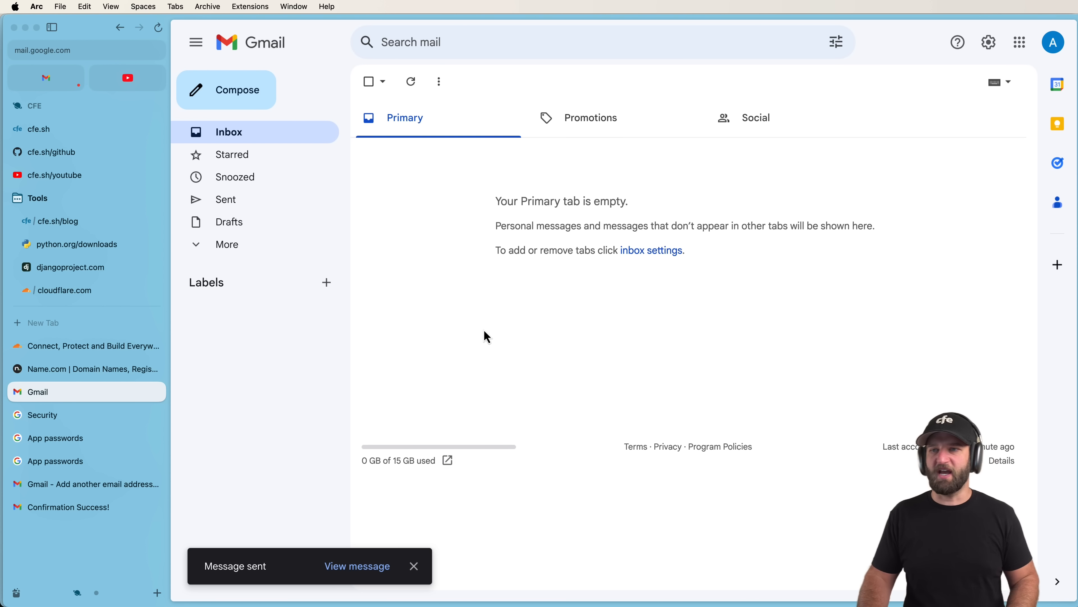
{"action": "left_click", "coordinate": [253, 90]}
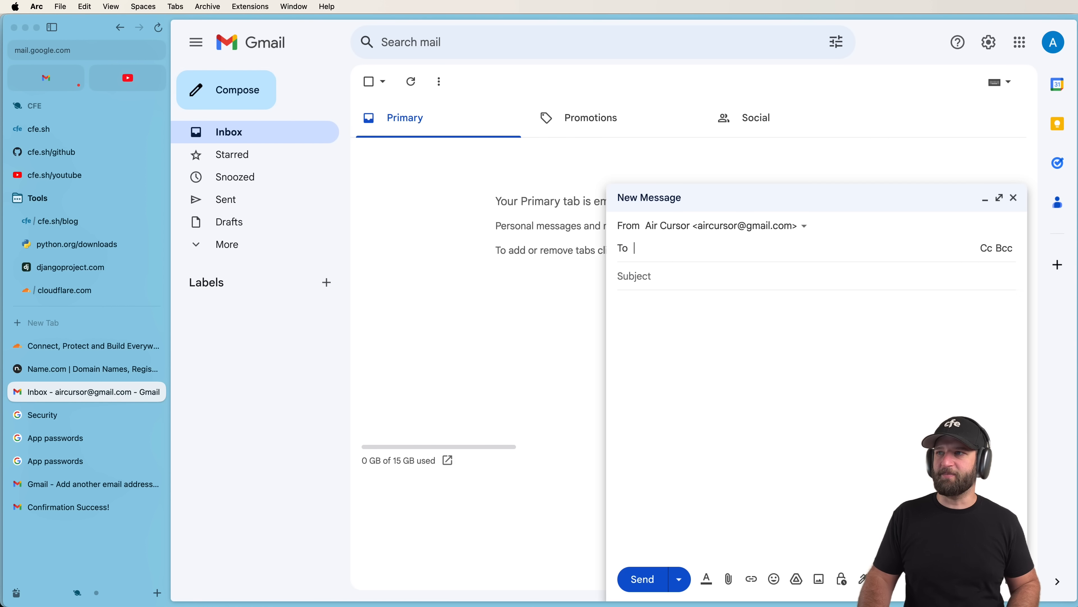
{"action": "key", "text": "super+Tab"}
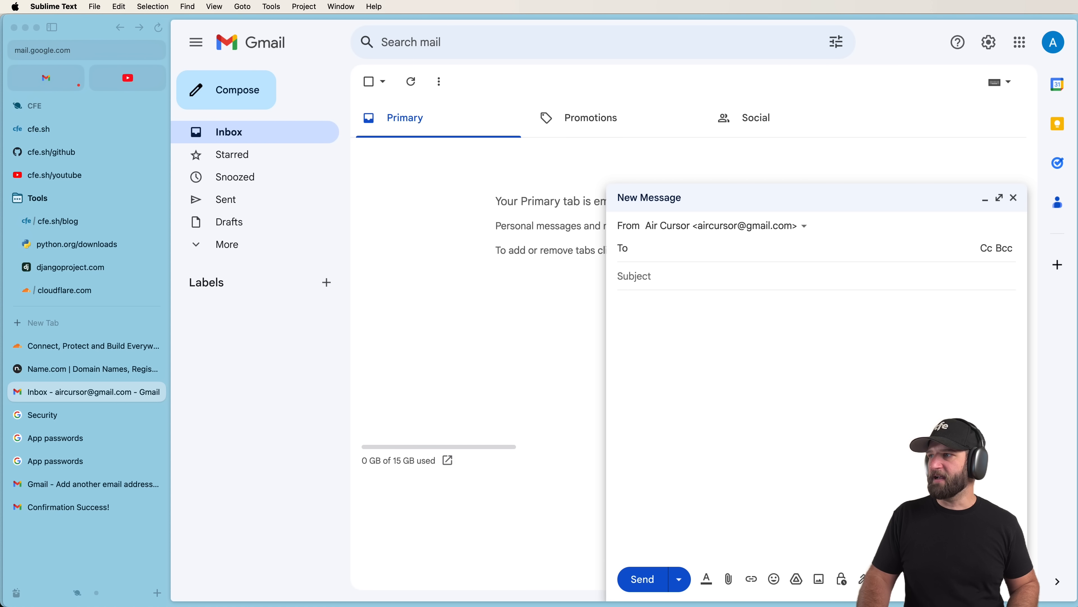
{"action": "left_click", "coordinate": [687, 347]}
{"action": "key", "text": "super+v"}
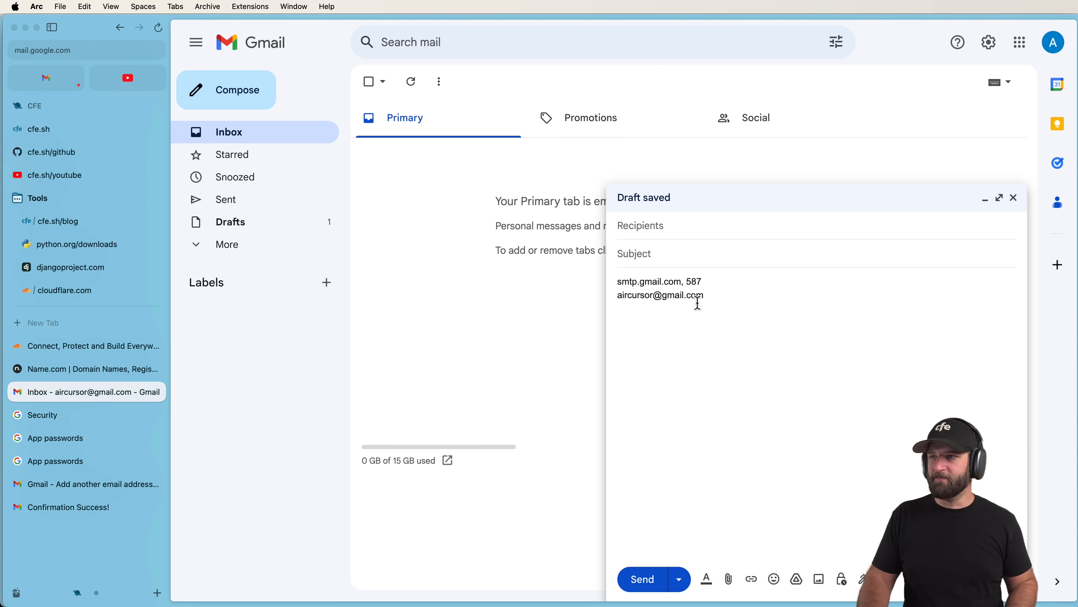
Discard the scratch draft and switch to the second Gmail account's inbox.
{"action": "left_click_drag", "start_coordinate": [623, 296], "coordinate": [812, 294]}
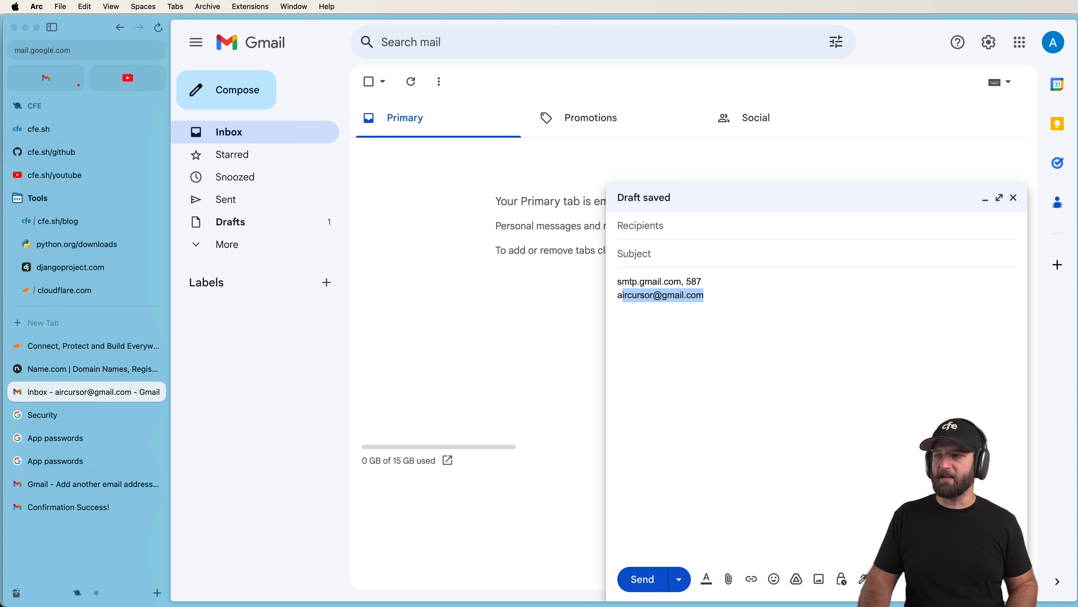
{"action": "left_click", "coordinate": [1009, 582]}
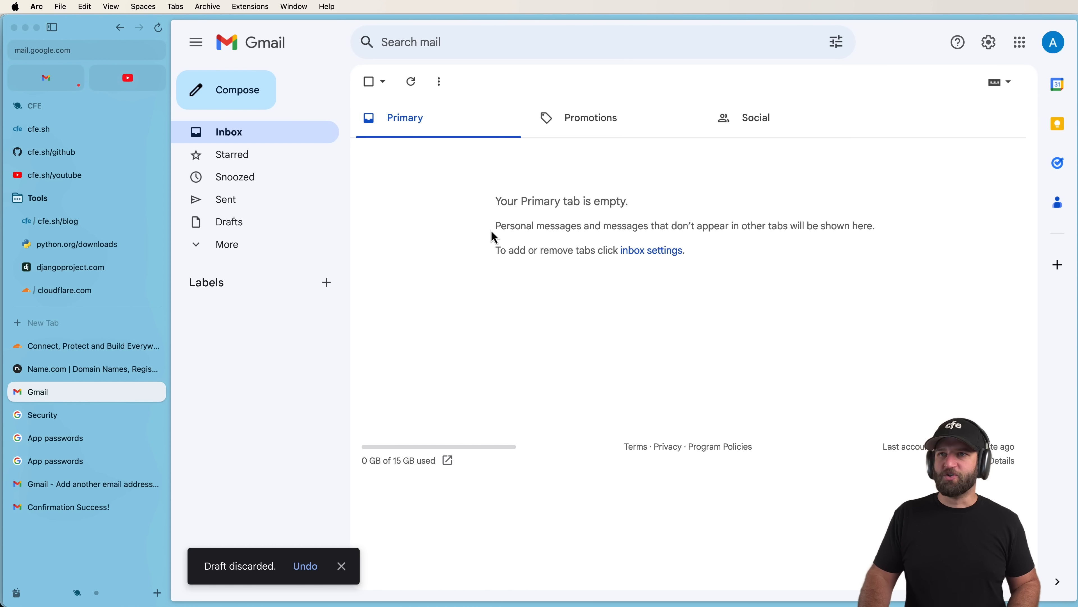
{"action": "left_click", "coordinate": [67, 87]}
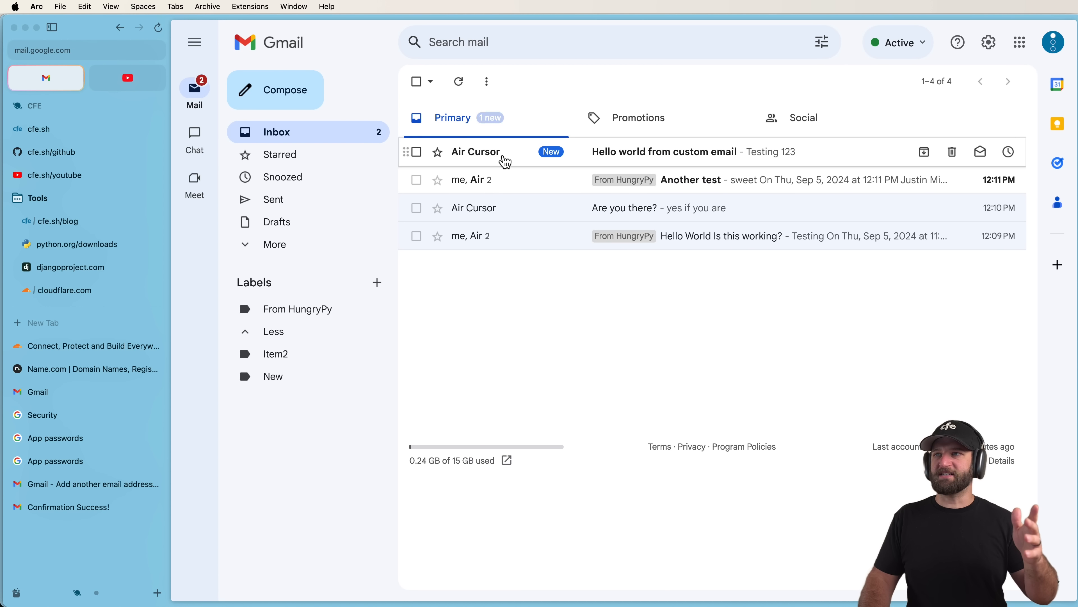
Reply 'response to you' to the Hello world from custom email message.
{"action": "left_click", "coordinate": [508, 163]}
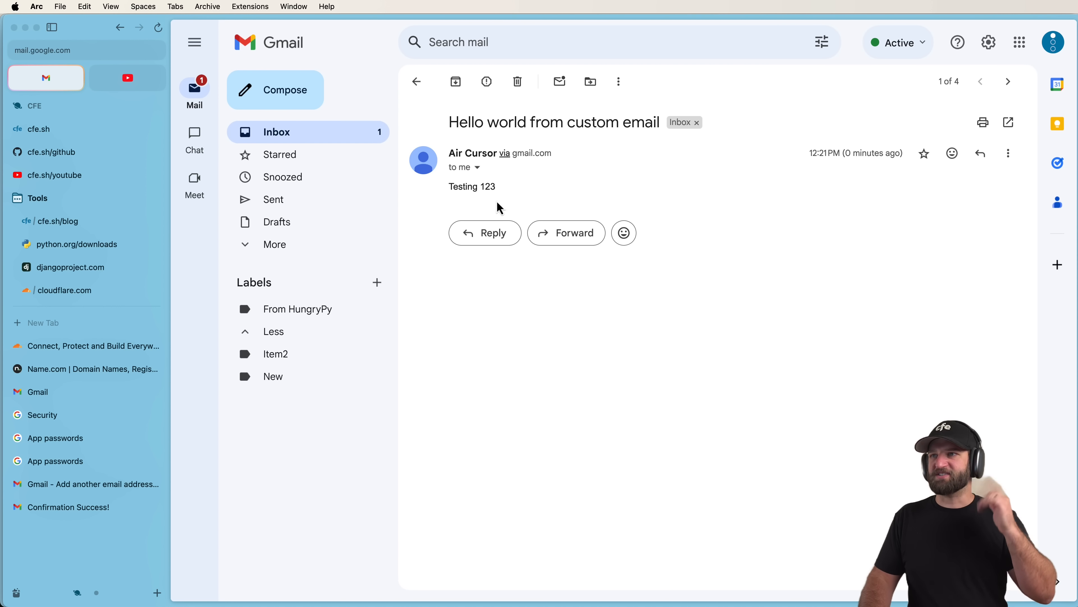
{"action": "left_click", "coordinate": [490, 233]}
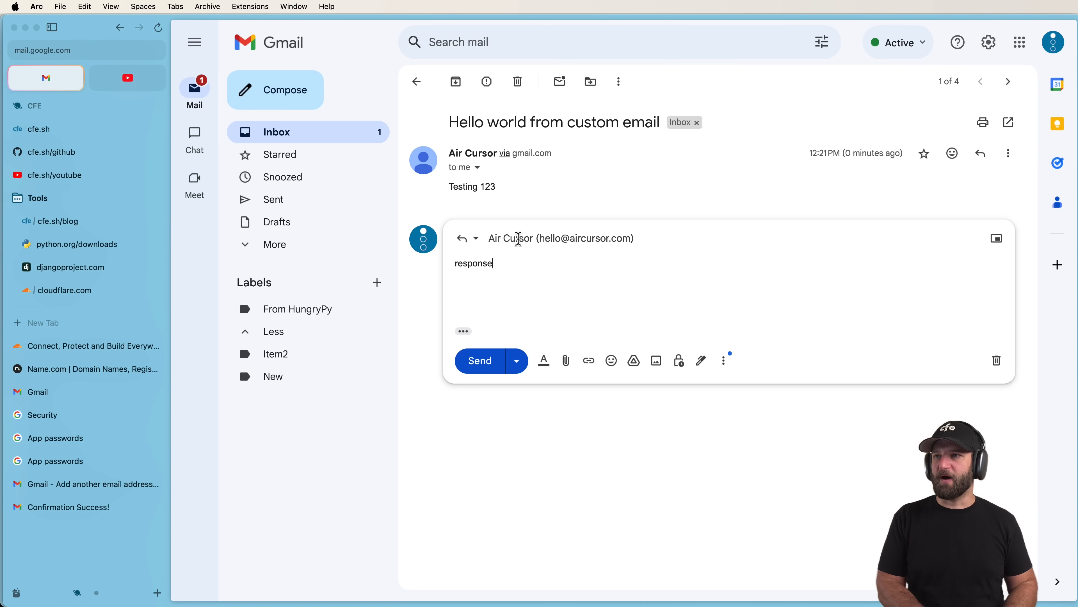
{"action": "type", "text": "response to you"}
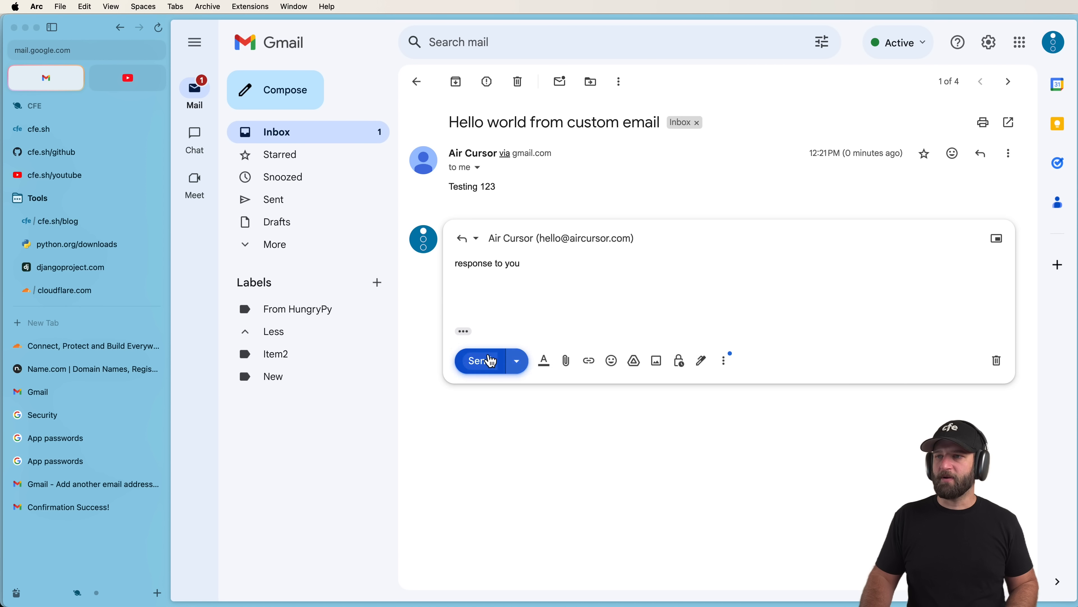
{"action": "left_click", "coordinate": [478, 361]}
Archive the Another test, Are you there? and Hello World Is this working? conversations.
{"action": "left_click", "coordinate": [363, 138]}
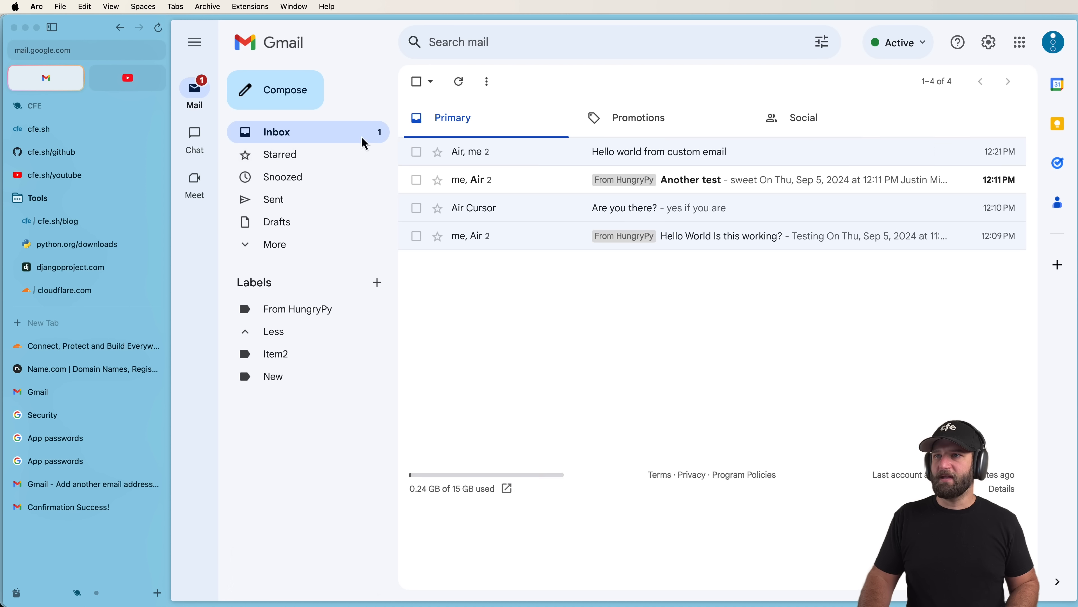
{"action": "left_click", "coordinate": [416, 179]}
{"action": "left_click", "coordinate": [422, 211]}
{"action": "left_click", "coordinate": [416, 236]}
{"action": "left_click", "coordinate": [459, 81]}
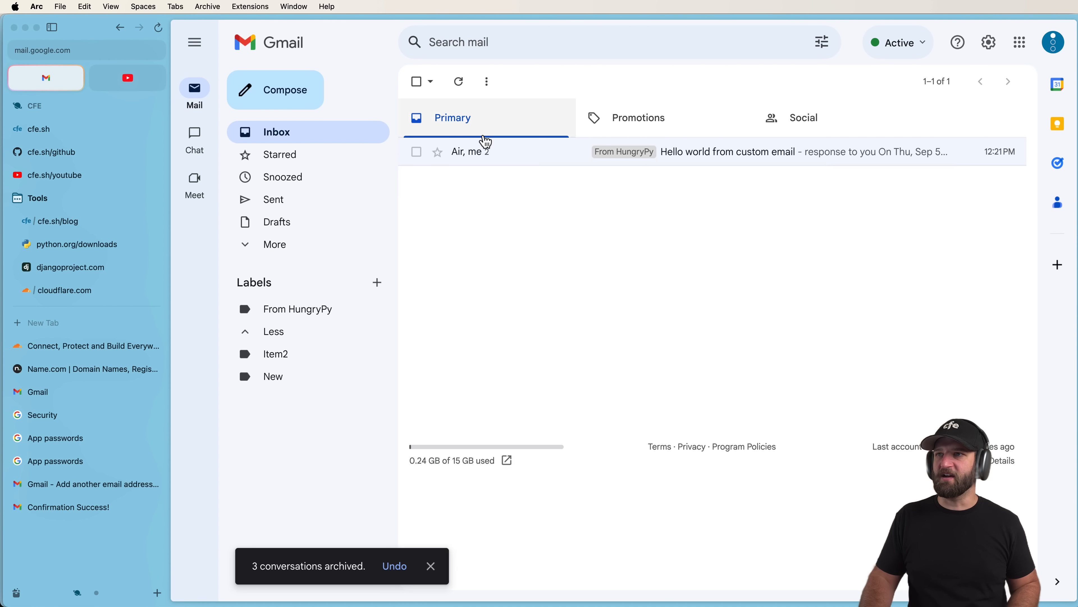
{"action": "left_click", "coordinate": [493, 153]}
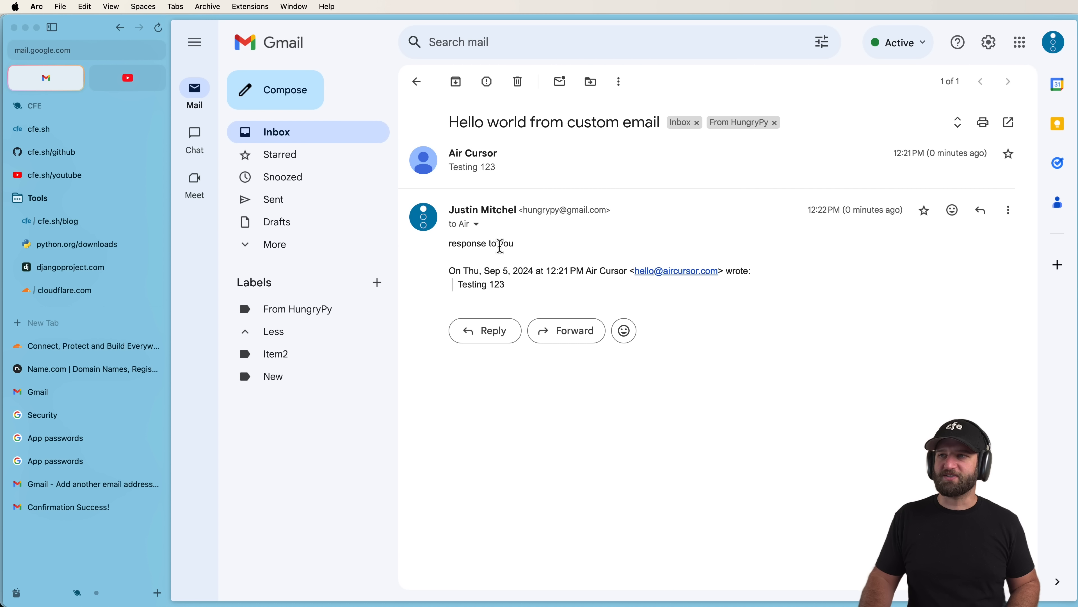
Verify in the Air Cursor account that the 'response to you' reply was mailed by aircursor.com, then reload Gmail.
{"action": "left_click", "coordinate": [119, 387]}
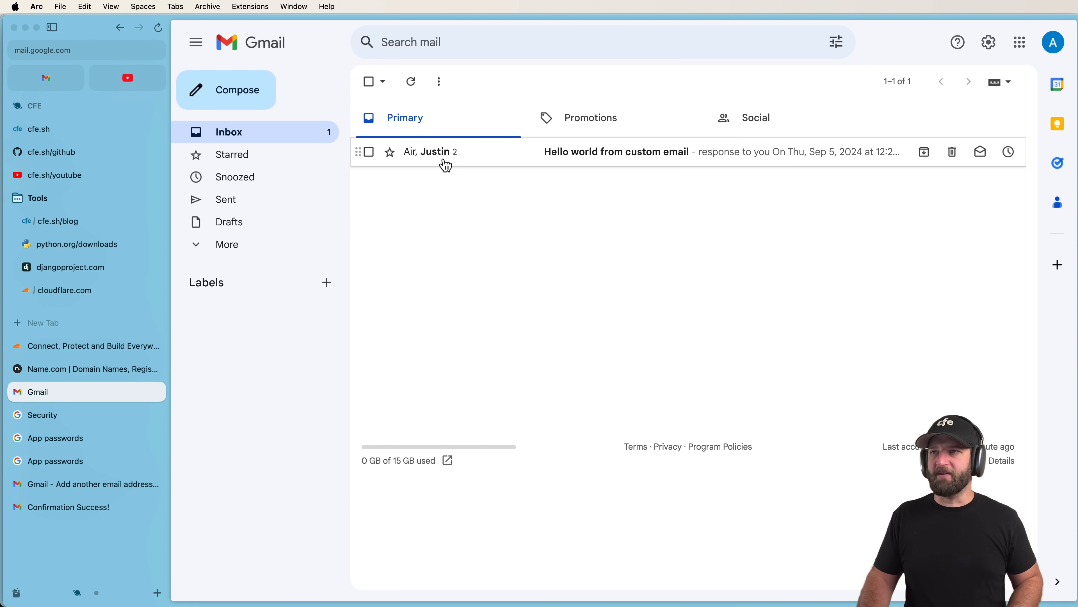
{"action": "left_click", "coordinate": [446, 166]}
{"action": "left_click", "coordinate": [429, 226]}
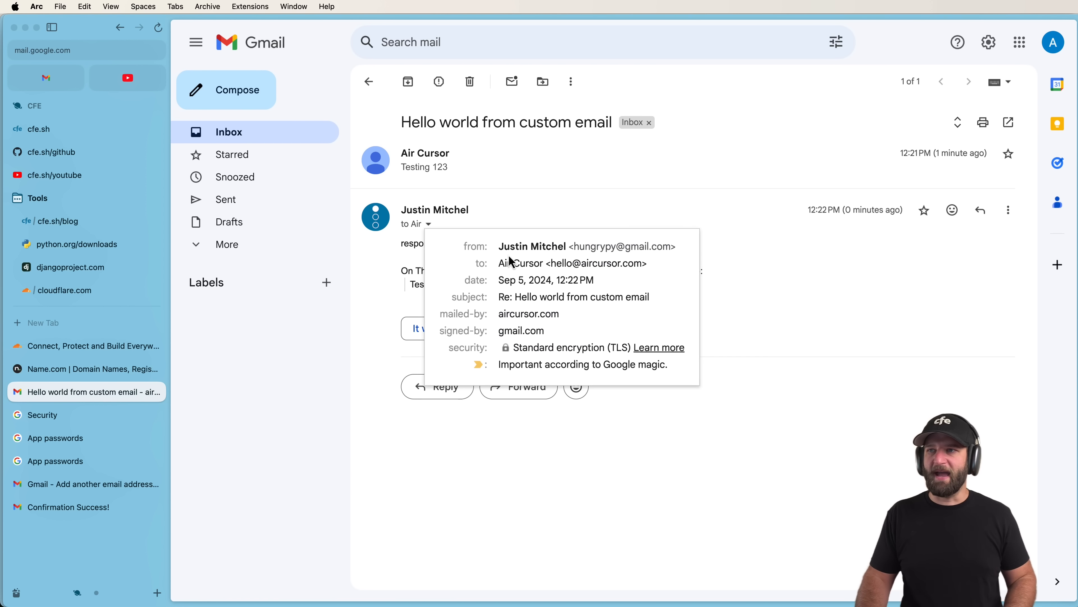
{"action": "left_click", "coordinate": [732, 264]}
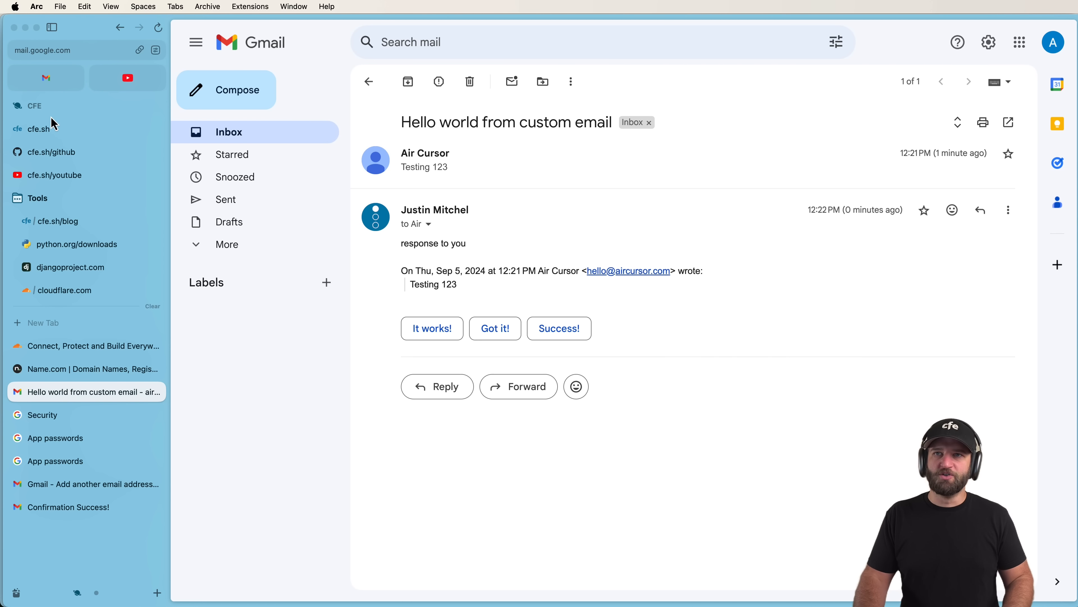
{"action": "left_click", "coordinate": [58, 88]}
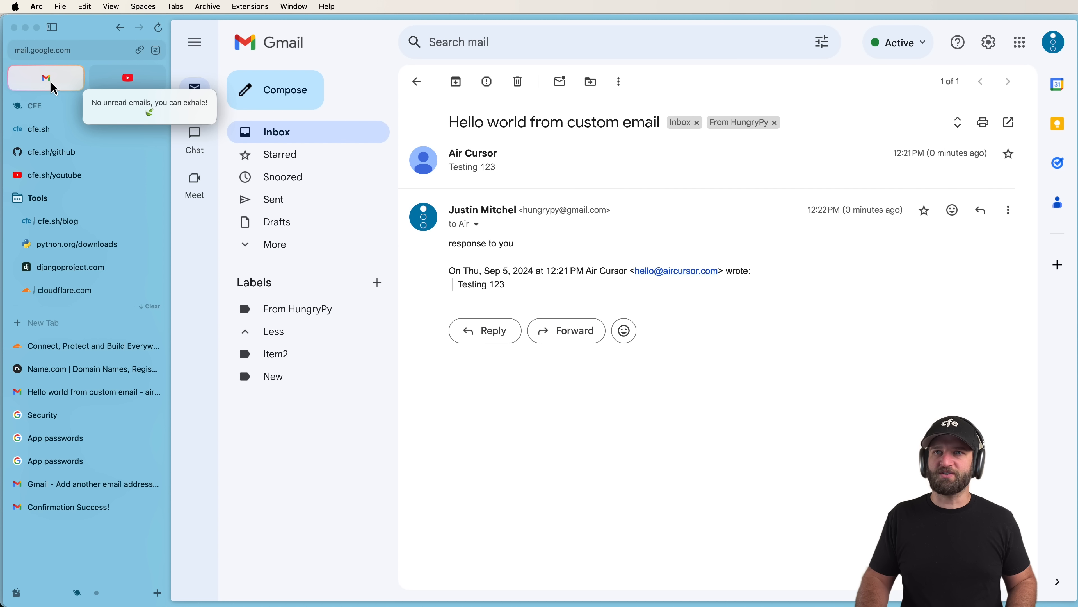
{"action": "left_click", "coordinate": [49, 79]}
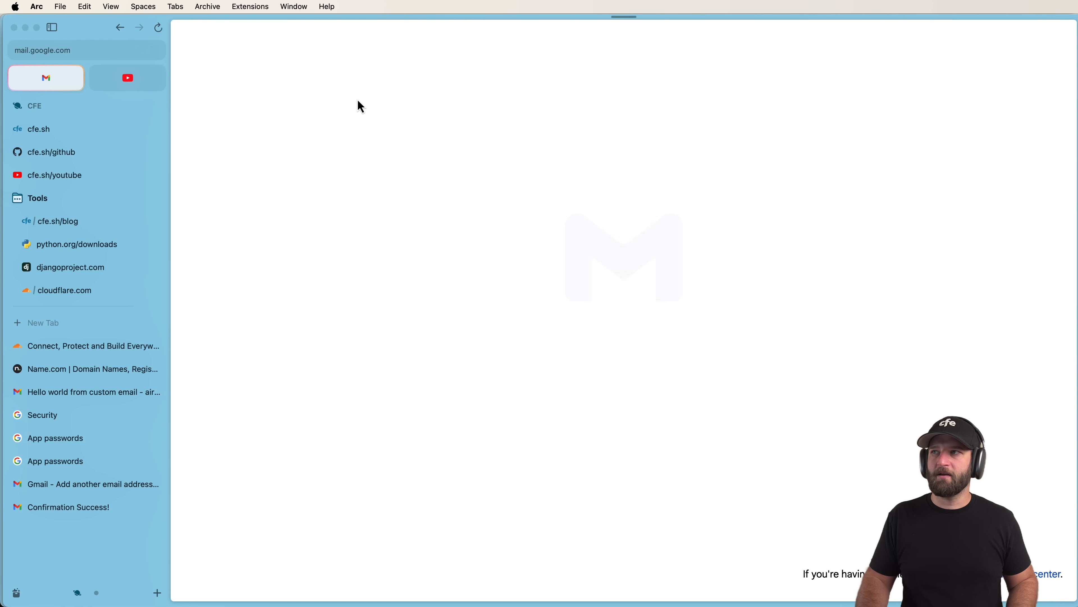
Send an 'Are you there yet?' email to the custom-domain address.
{"action": "left_click", "coordinate": [260, 91]}
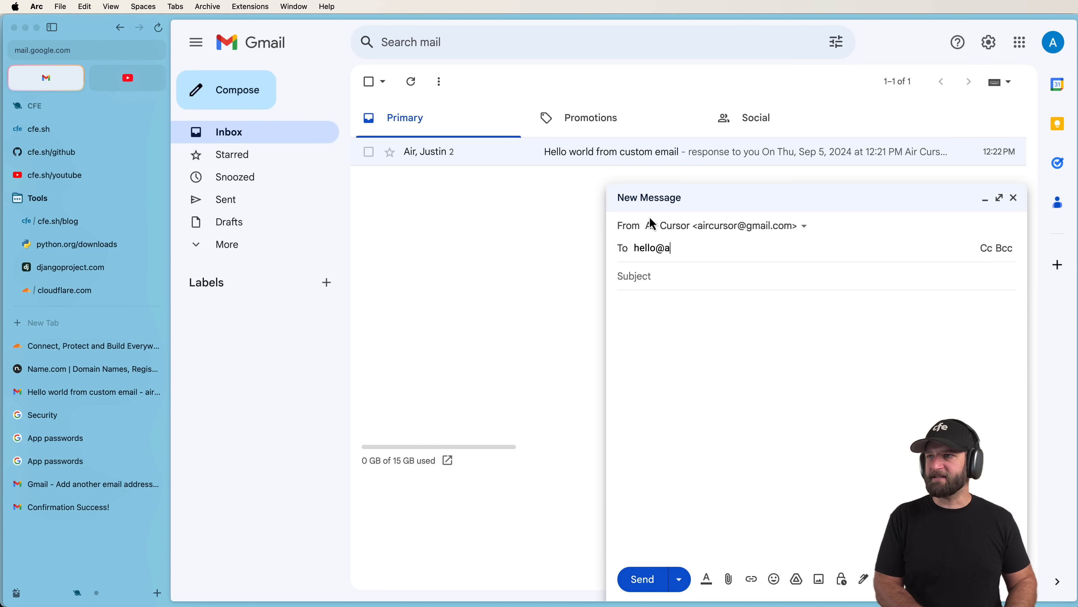
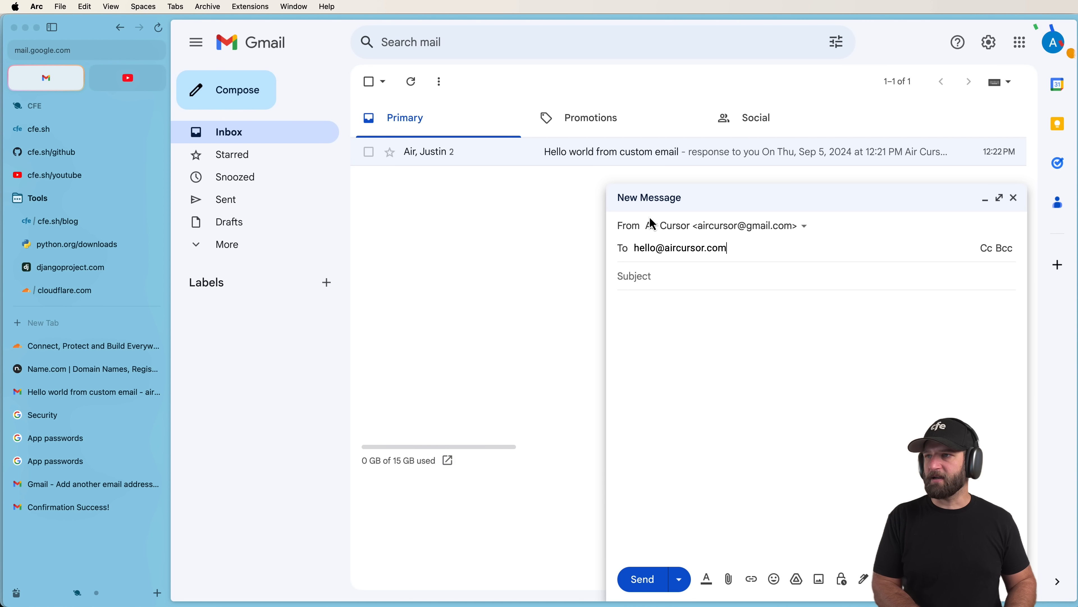
{"action": "key", "text": "Tab"}
{"action": "type", "text": "Ar"}
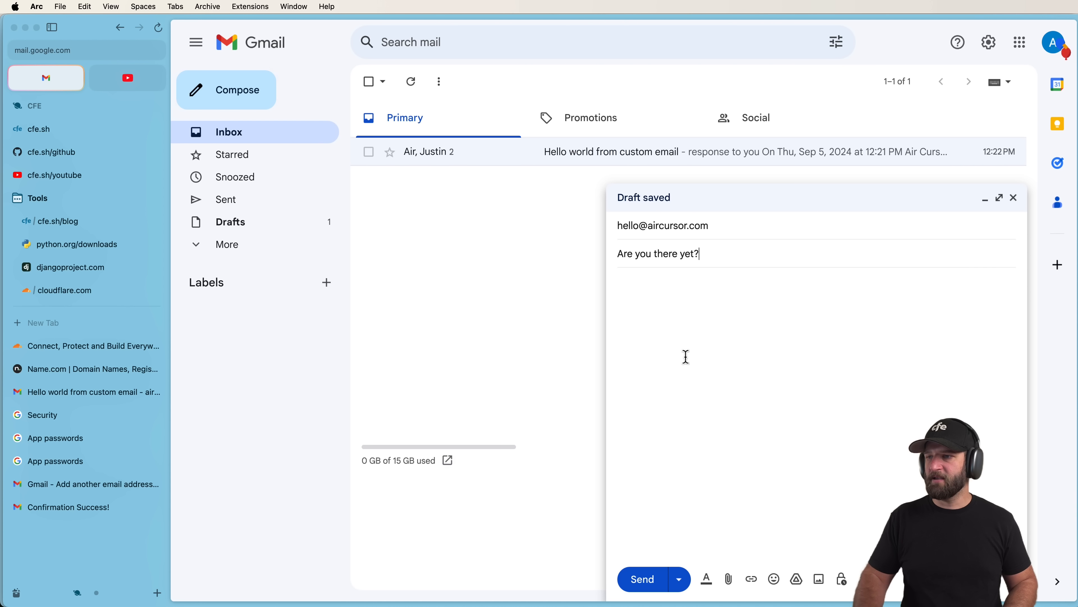
{"action": "left_click", "coordinate": [642, 578]}
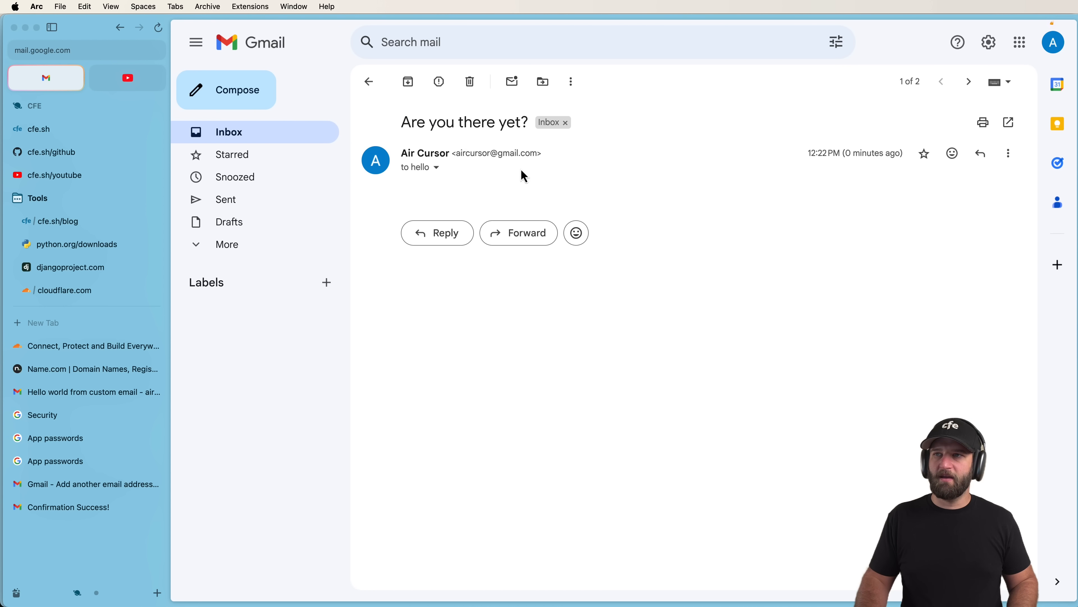
Check the received message's sender details, then open the second account's inbox in a full tab.
{"action": "left_click", "coordinate": [437, 168]}
{"action": "left_click", "coordinate": [518, 166]}
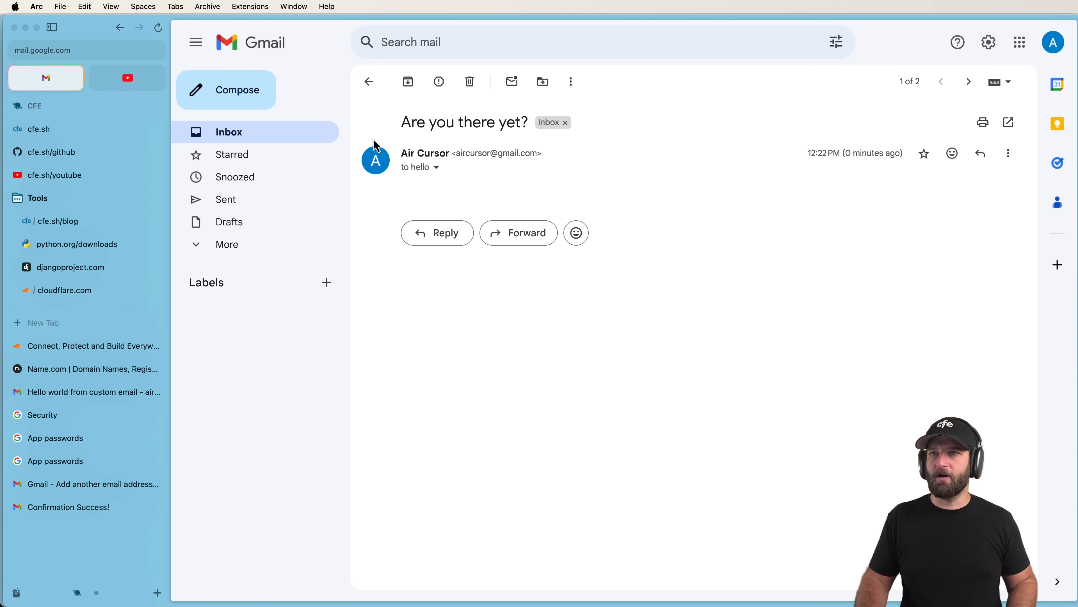
{"action": "left_click", "coordinate": [1055, 56]}
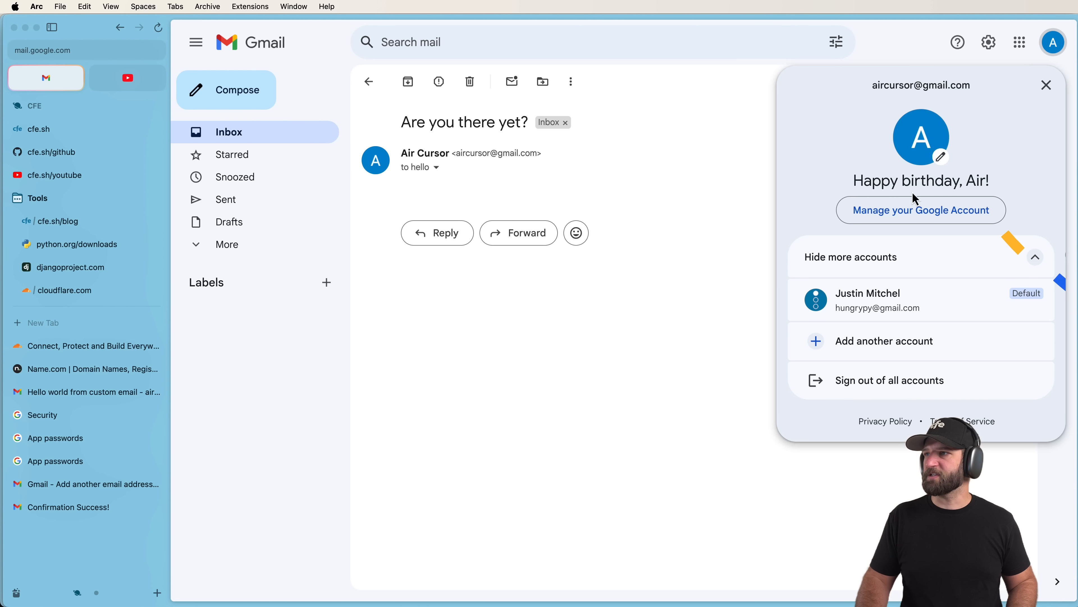
{"action": "left_click", "coordinate": [891, 297]}
{"action": "left_click", "coordinate": [1008, 83]}
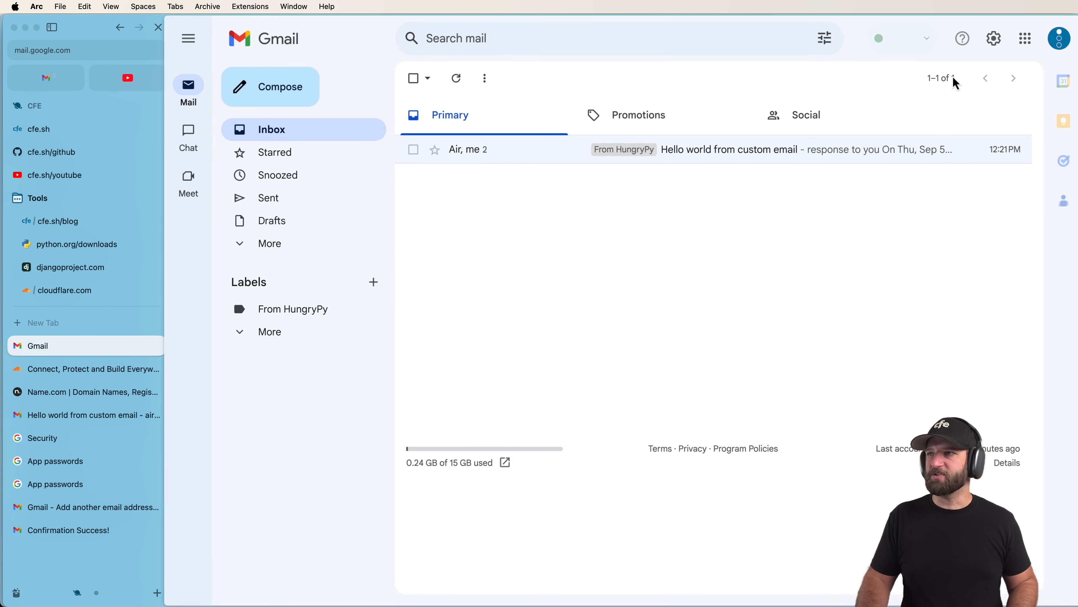
Start a new message addressed to the Air Cursor custom-domain address, replacing a wrongly picked suggestion.
{"action": "left_click", "coordinate": [266, 91]}
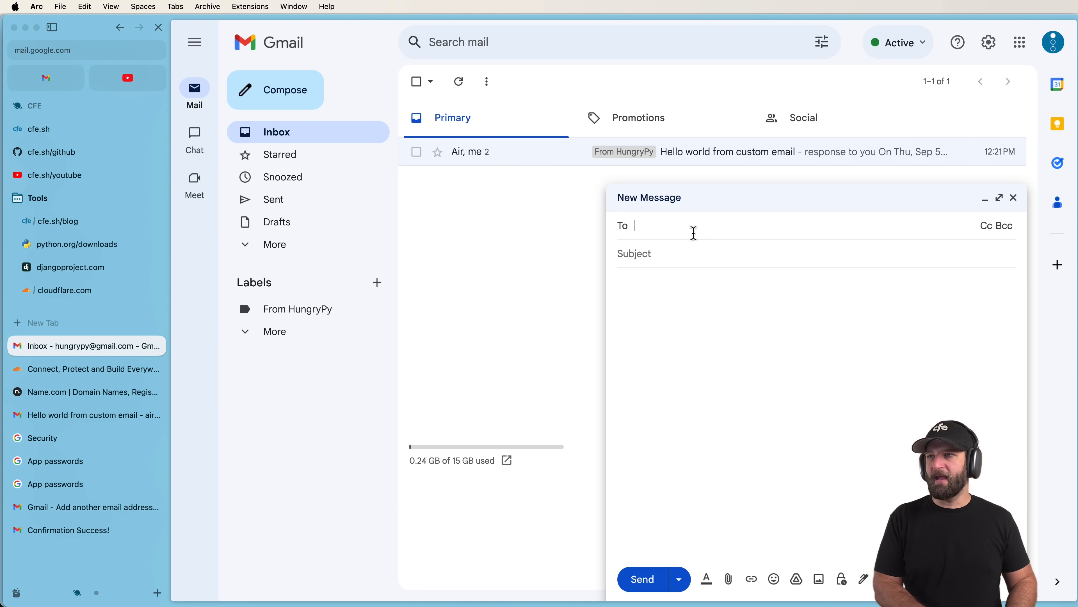
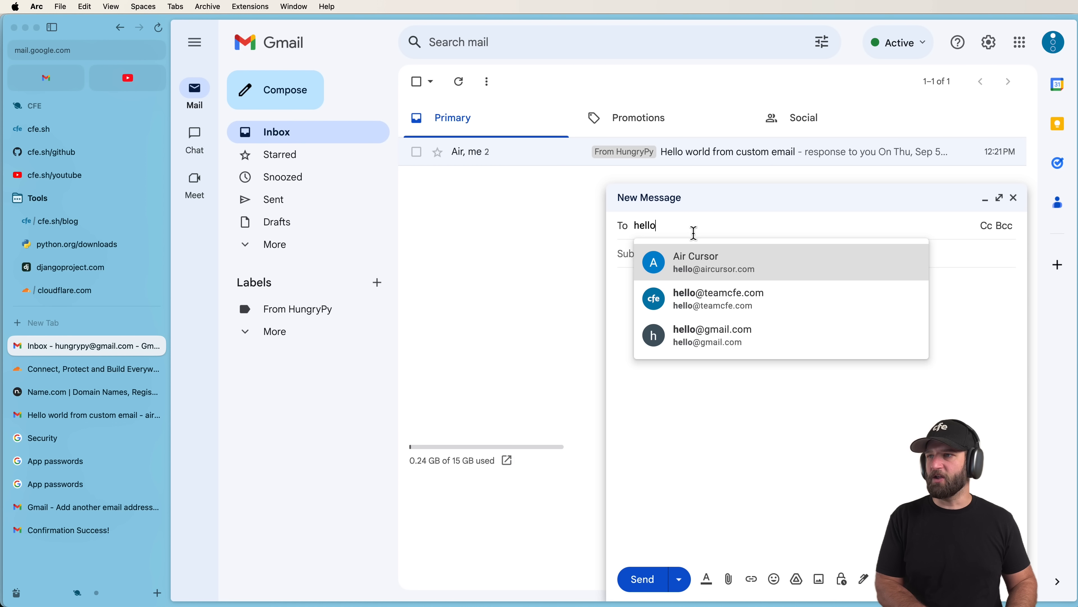
{"action": "key", "text": "Down"}
{"action": "key", "text": "Return"}
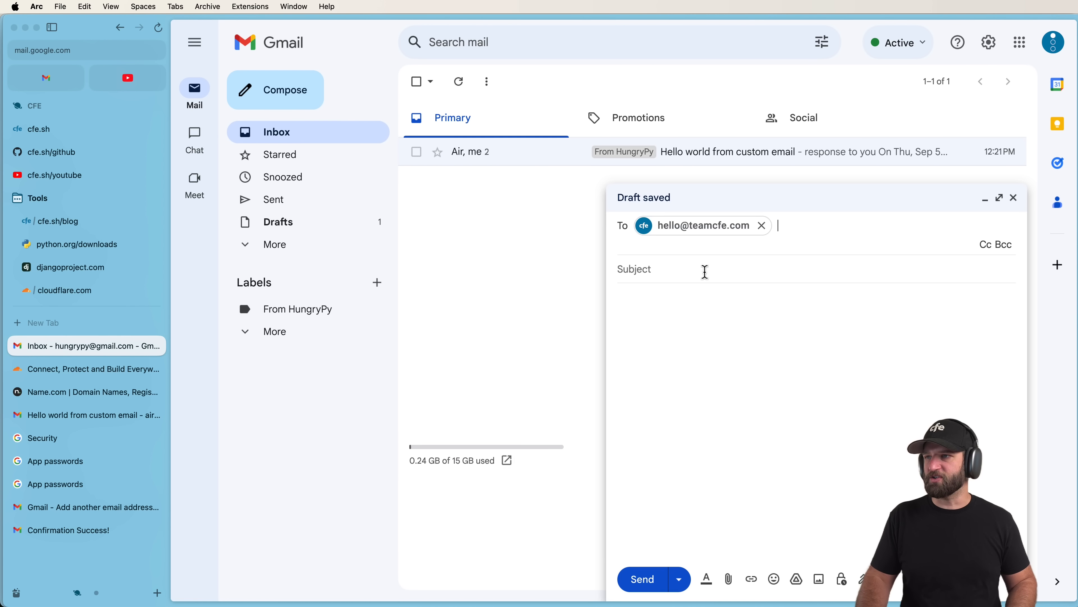
{"action": "left_click", "coordinate": [762, 226]}
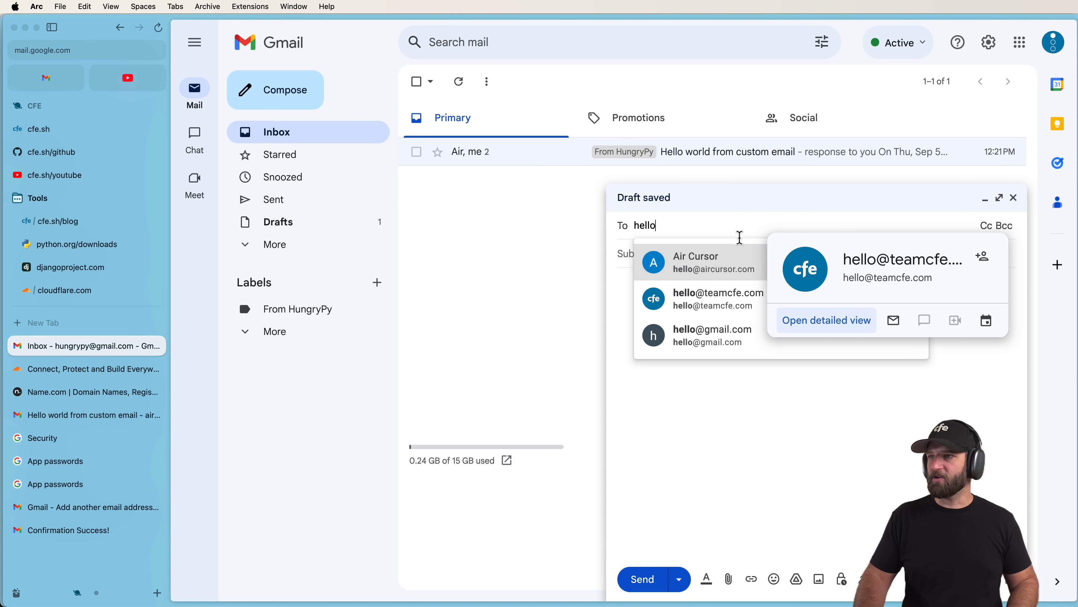
{"action": "left_click", "coordinate": [669, 259]}
{"action": "left_click", "coordinate": [662, 264]}
Add subject 'Are you there?' and body 'asdfasd', and send the message.
{"action": "type", "text": "Are you"}
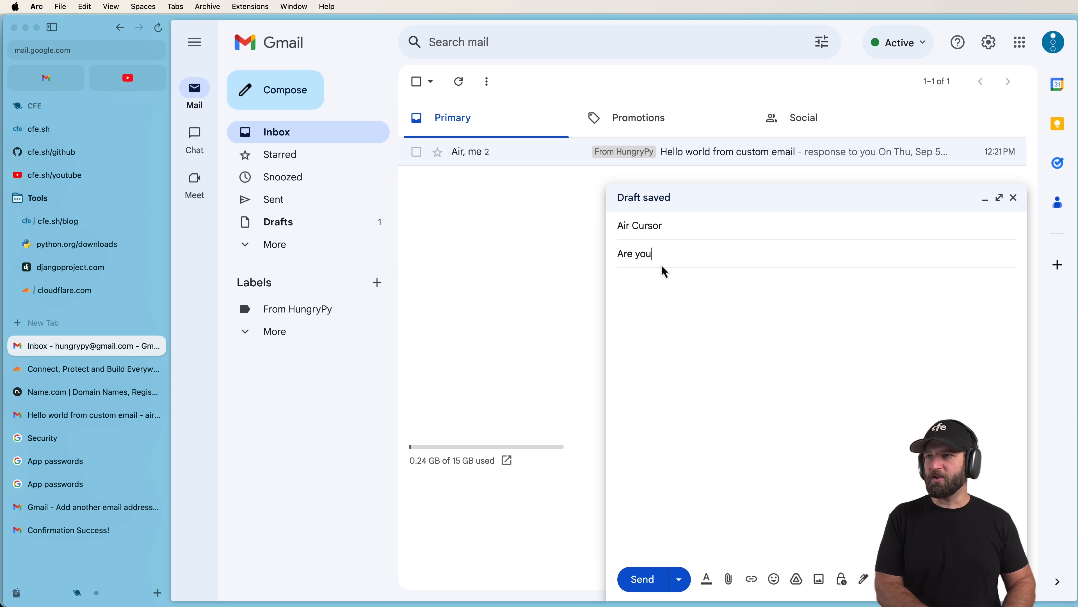
{"action": "type", "text": " there?"}
{"action": "left_click", "coordinate": [670, 322]}
{"action": "type", "text": "asdfasd"}
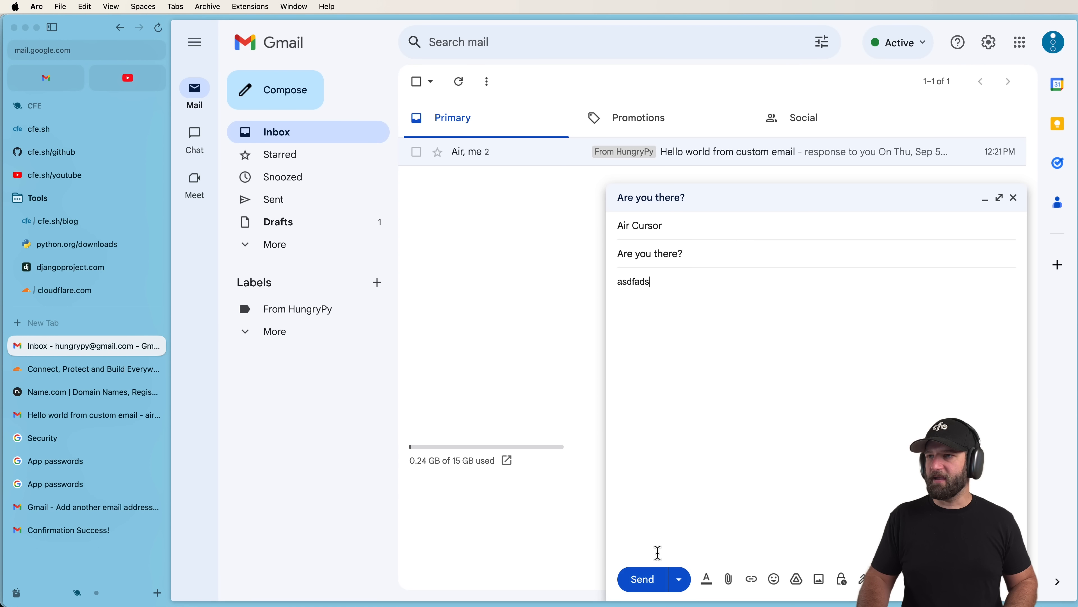
{"action": "left_click", "coordinate": [651, 578]}
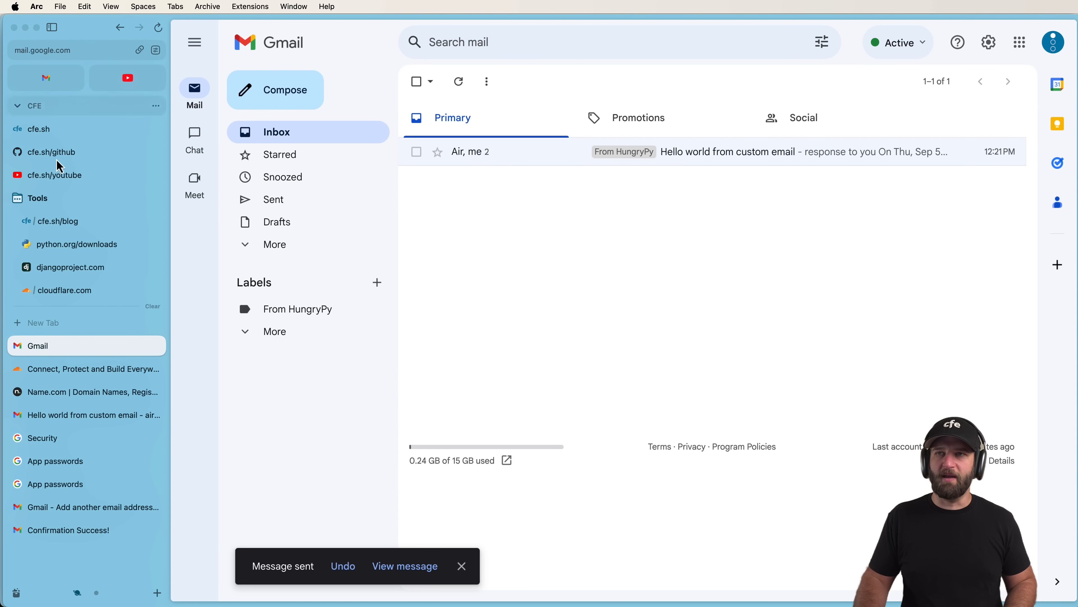
{"action": "left_click", "coordinate": [68, 420]}
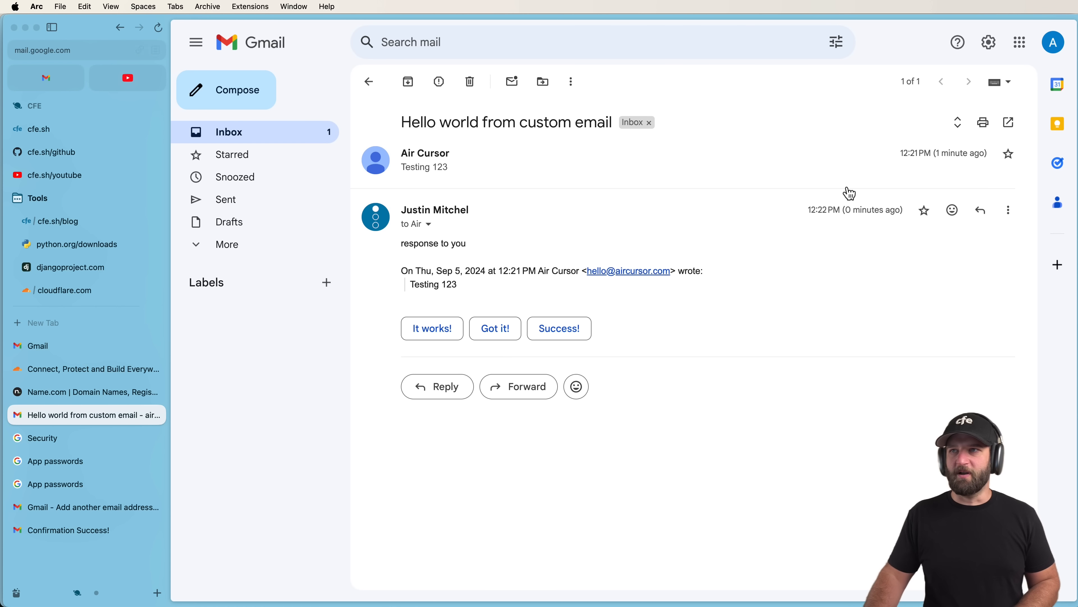
Confirm the signed-in account and open Cloudflare's missing-email notice.
{"action": "left_click", "coordinate": [1054, 42]}
{"action": "left_click", "coordinate": [1053, 43]}
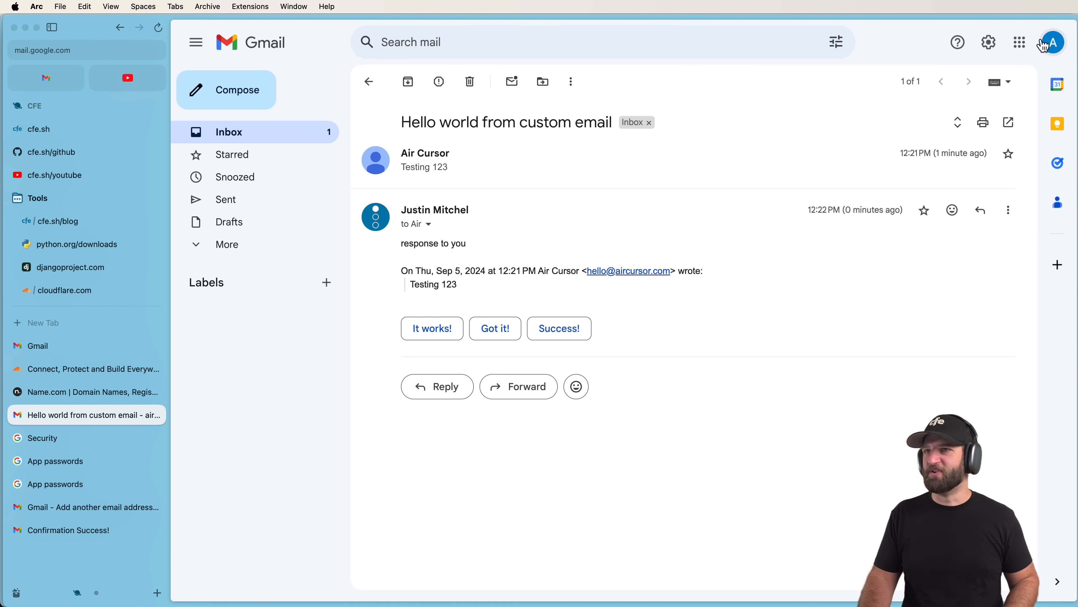
{"action": "left_click", "coordinate": [300, 131]}
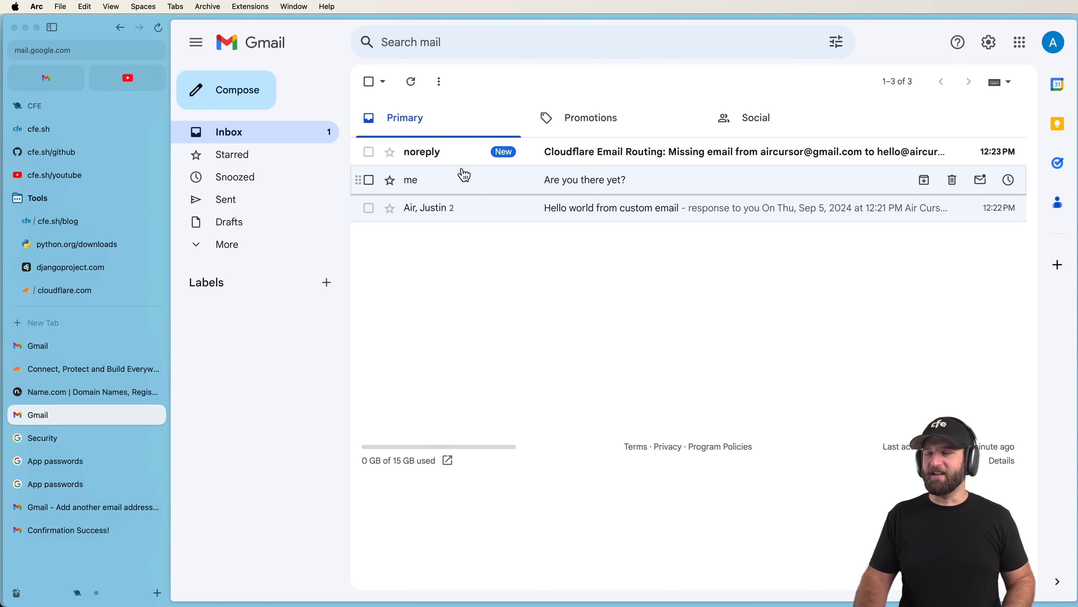
{"action": "left_click", "coordinate": [464, 159]}
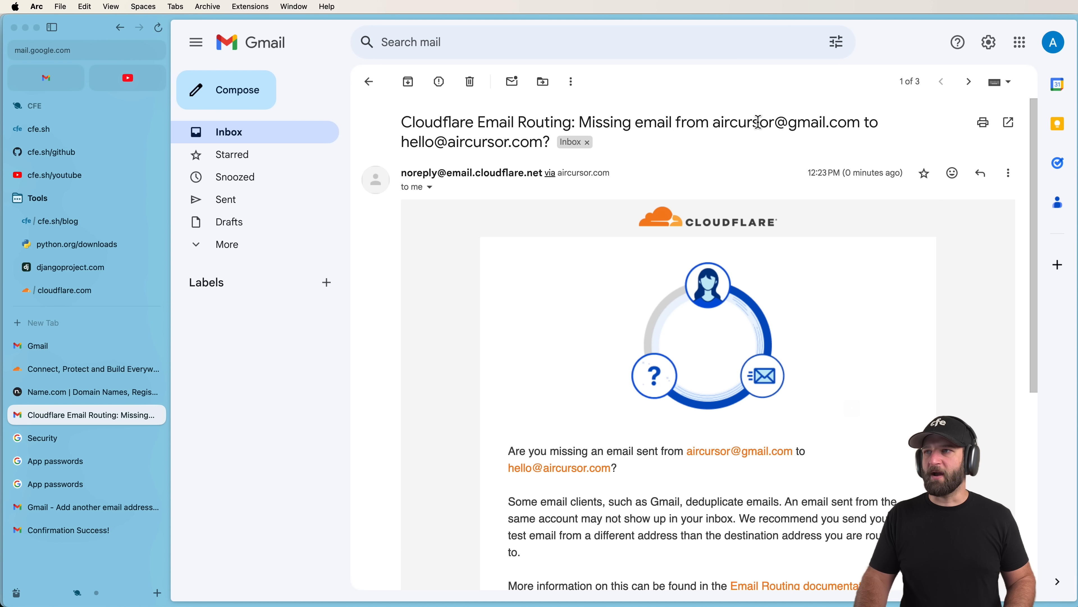
{"action": "left_click_drag", "start_coordinate": [759, 123], "coordinate": [848, 123]}
{"action": "left_click", "coordinate": [604, 127]}
Archive the Cloudflare notice and open the newly arrived 'Are you there?' message.
{"action": "scroll", "coordinate": [530, 238], "scroll_direction": "down", "scroll_amount": 3}
{"action": "left_click", "coordinate": [408, 81]}
{"action": "left_click", "coordinate": [242, 248]}
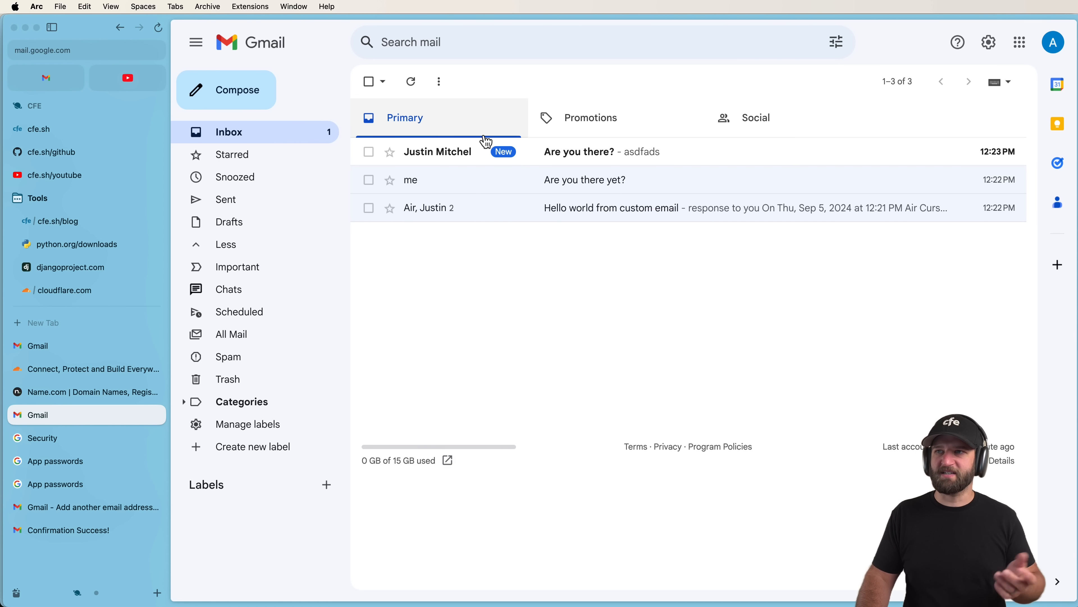
{"action": "left_click", "coordinate": [459, 153]}
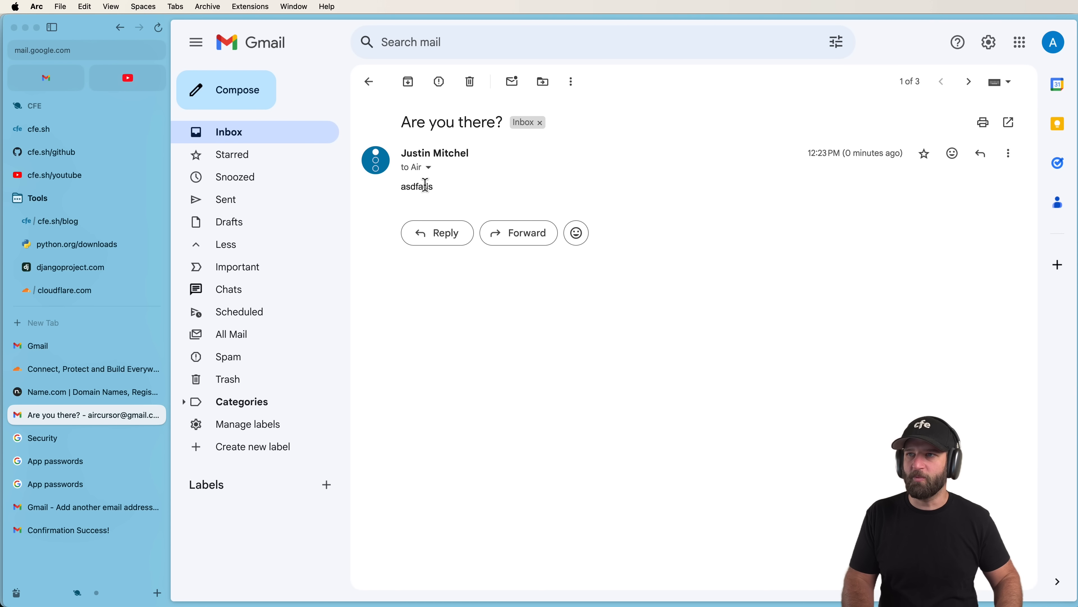
Inspect the 'Are you there?' message's sender and recipient details.
{"action": "left_click", "coordinate": [428, 167]}
{"action": "left_click", "coordinate": [427, 165]}
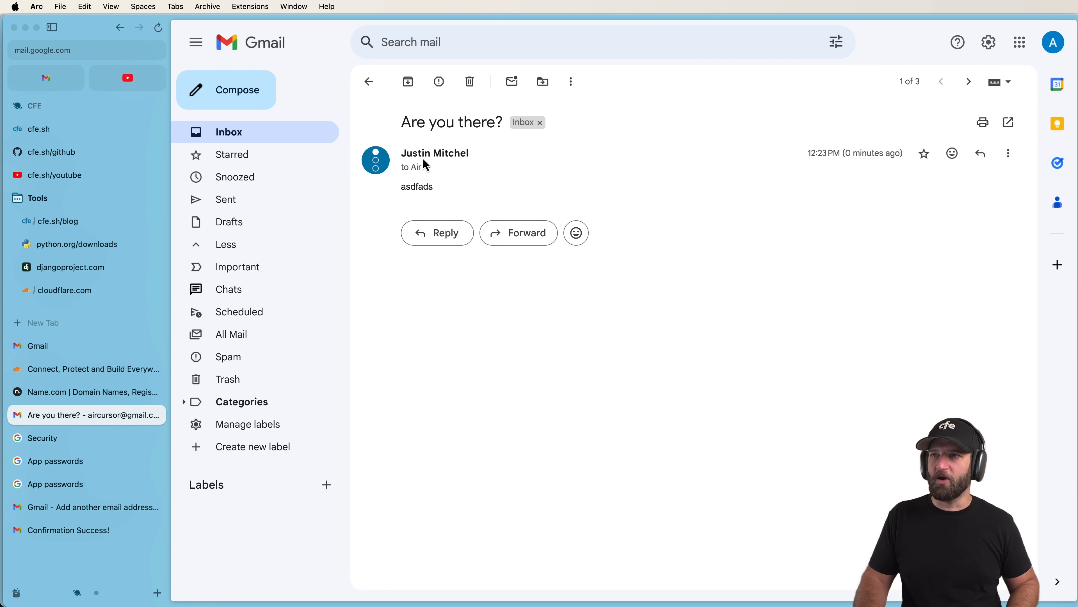
{"action": "left_click", "coordinate": [431, 170]}
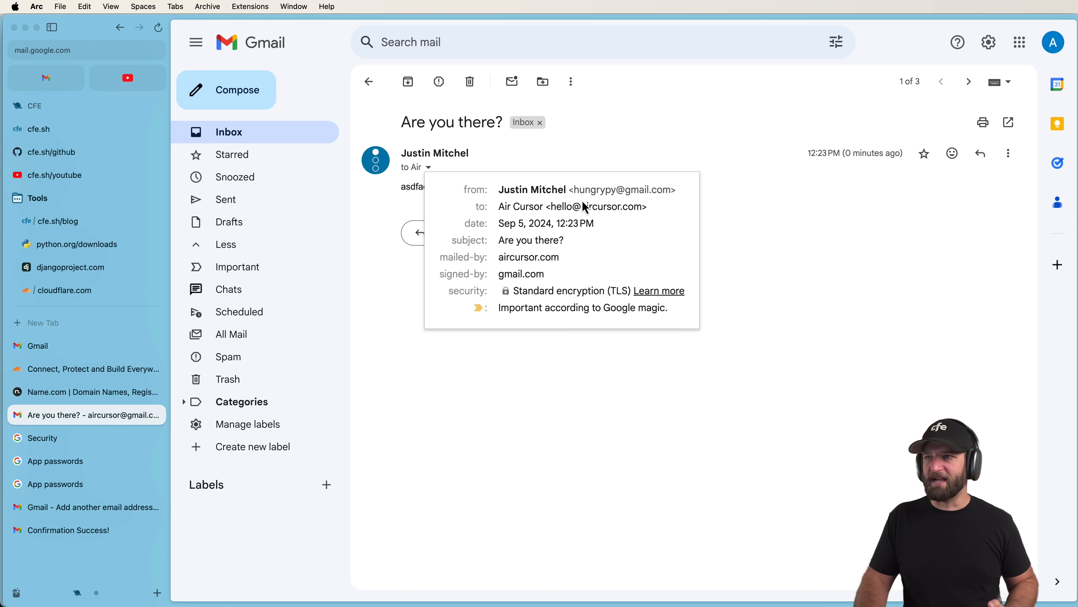
{"action": "left_click", "coordinate": [762, 232]}
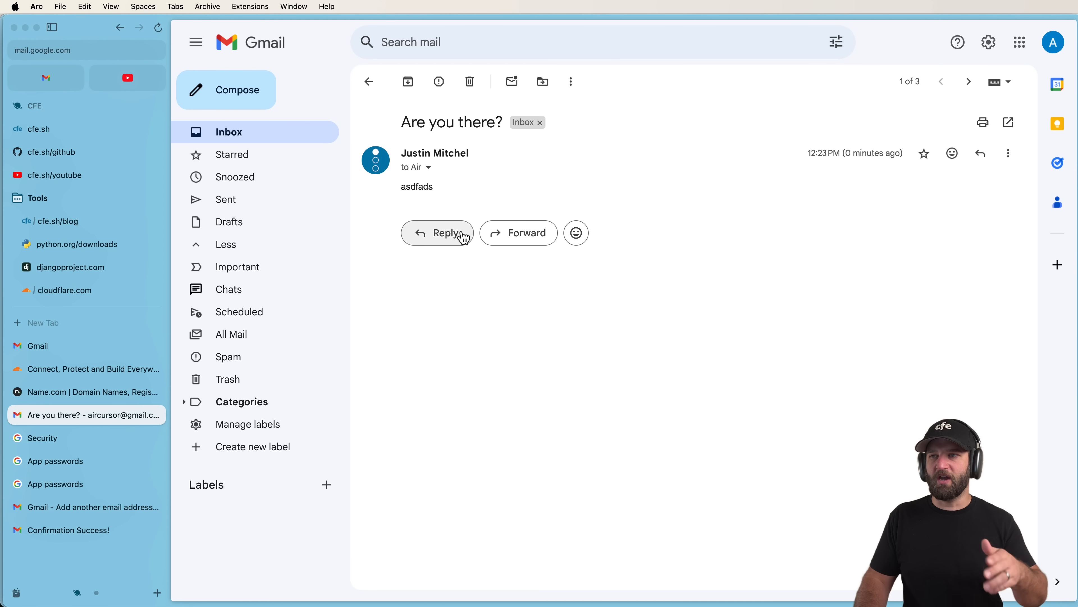
Start a reply sent from the custom-domain address, then open Gmail's full settings.
{"action": "left_click", "coordinate": [446, 235]}
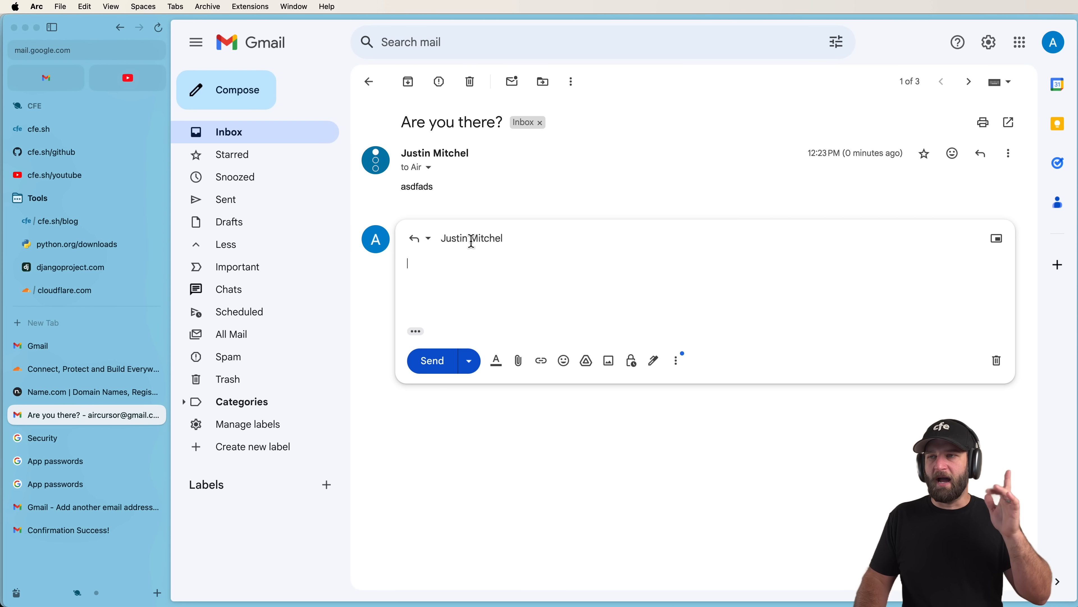
{"action": "left_click", "coordinate": [472, 241]}
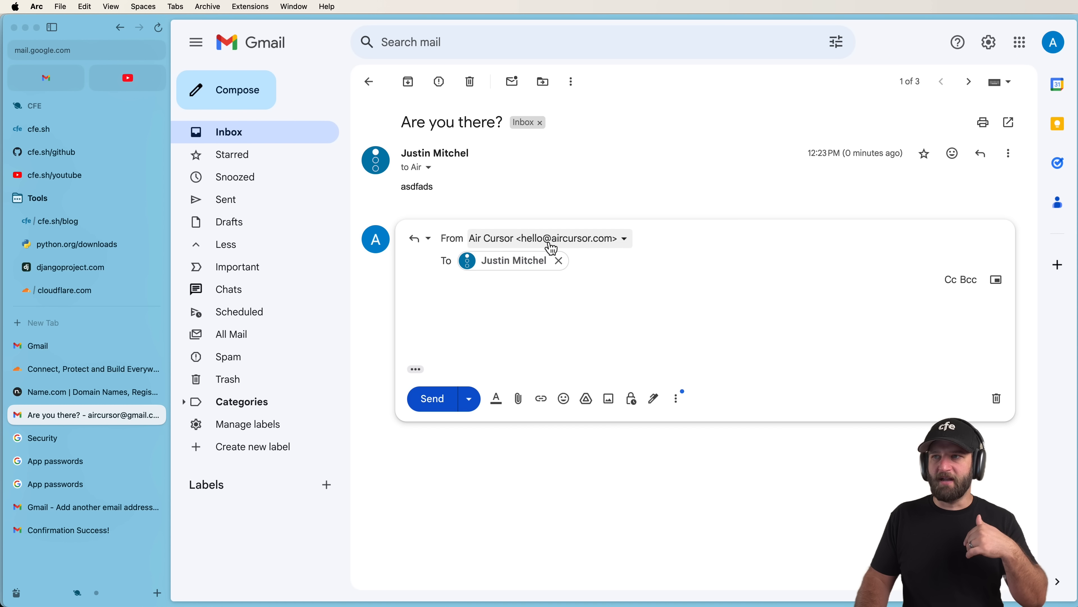
{"action": "left_click", "coordinate": [571, 241]}
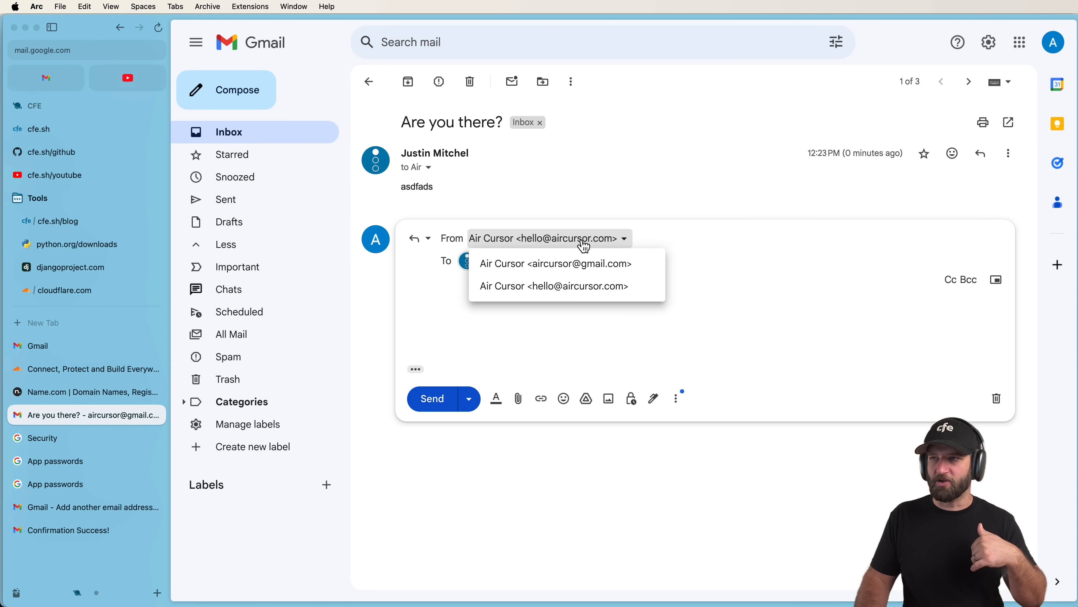
{"action": "left_click", "coordinate": [581, 272]}
{"action": "left_click", "coordinate": [571, 238]}
{"action": "left_click", "coordinate": [570, 283]}
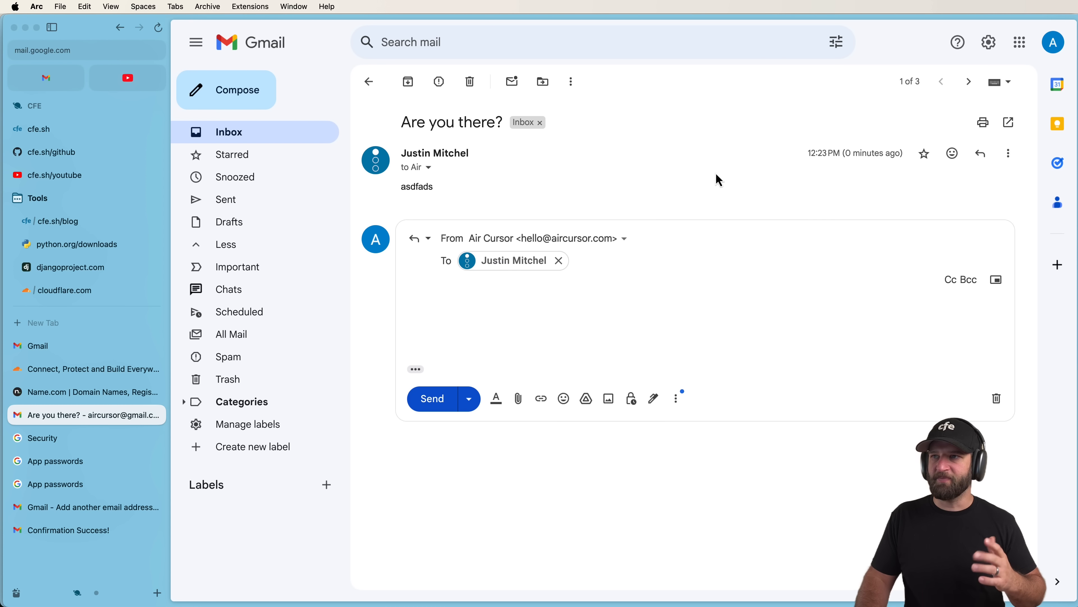
{"action": "left_click", "coordinate": [989, 43]}
{"action": "left_click", "coordinate": [943, 124]}
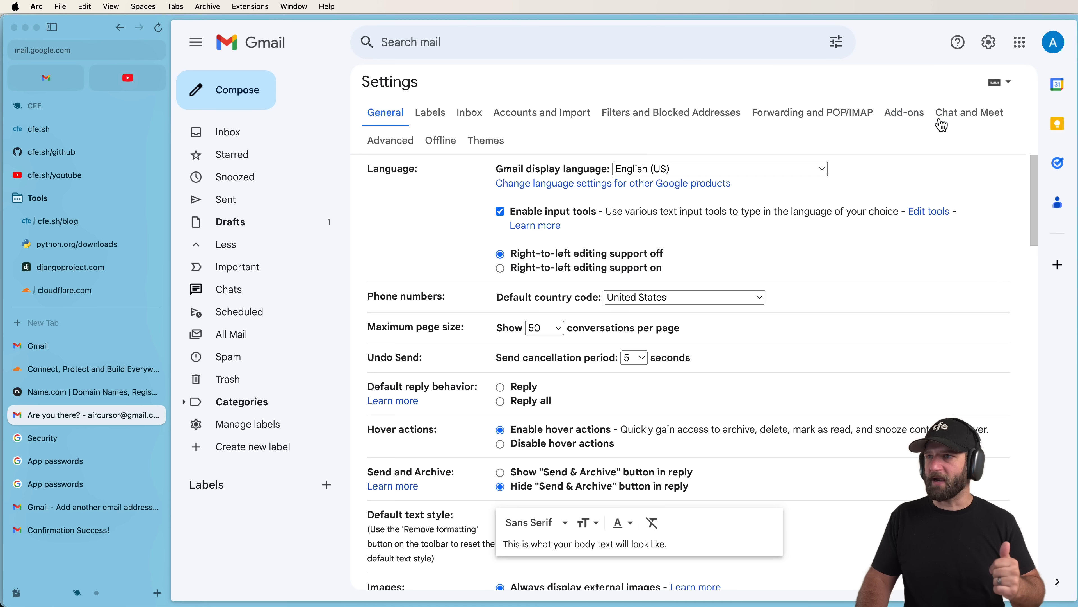
Review Accounts and Import, noting replies go from the address the message was sent to.
{"action": "left_click", "coordinate": [543, 117]}
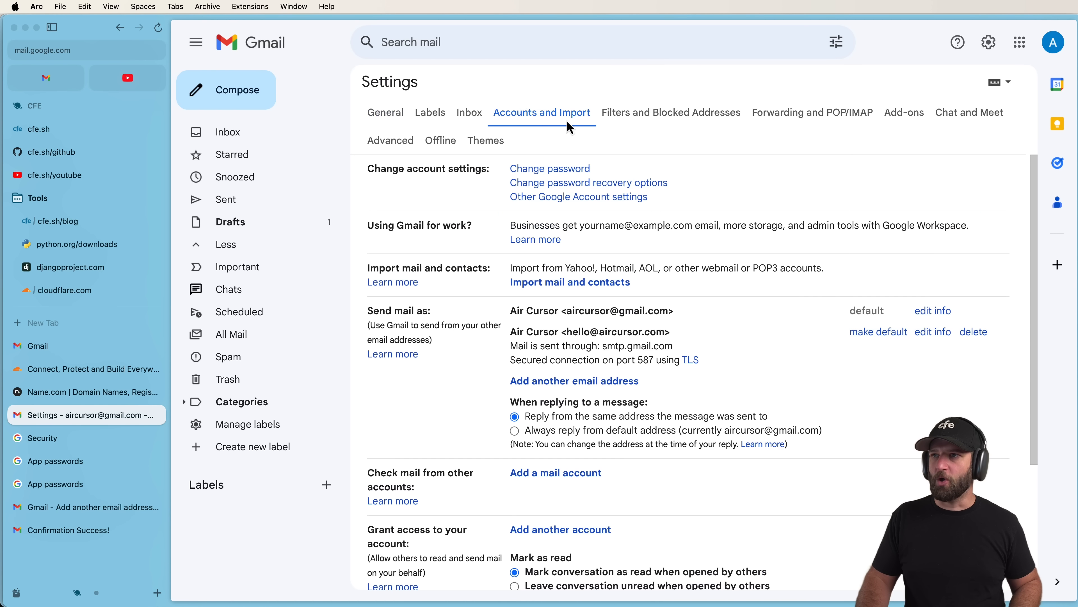
{"action": "scroll", "coordinate": [571, 167], "scroll_direction": "down", "scroll_amount": 3}
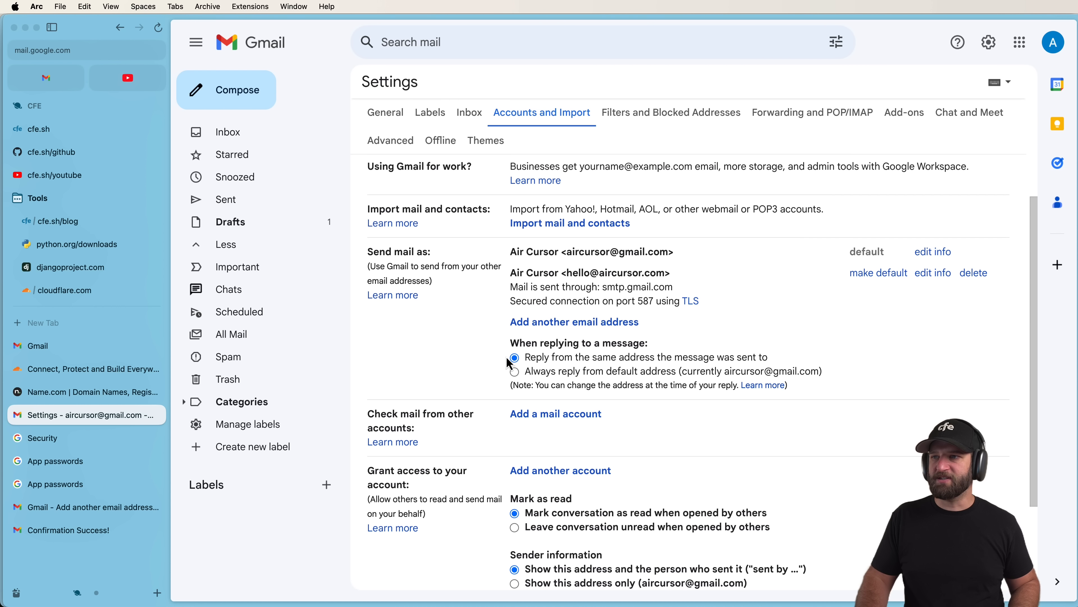
{"action": "left_click_drag", "start_coordinate": [509, 250], "coordinate": [585, 338]}
{"action": "left_click_drag", "start_coordinate": [519, 343], "coordinate": [674, 349]}
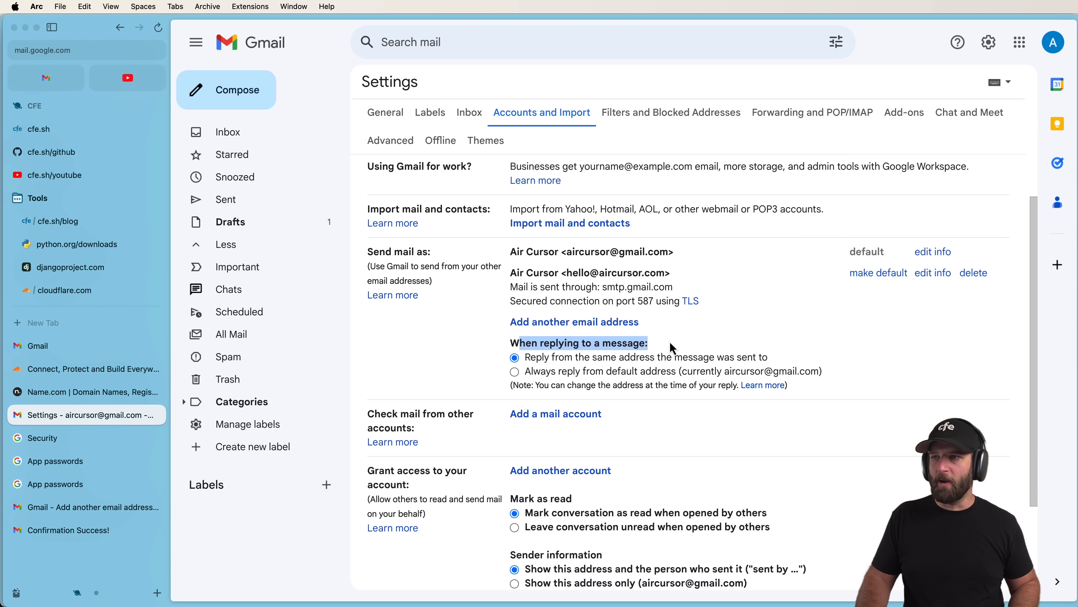
{"action": "left_click_drag", "start_coordinate": [527, 358], "coordinate": [782, 358]}
{"action": "left_click", "coordinate": [783, 359]}
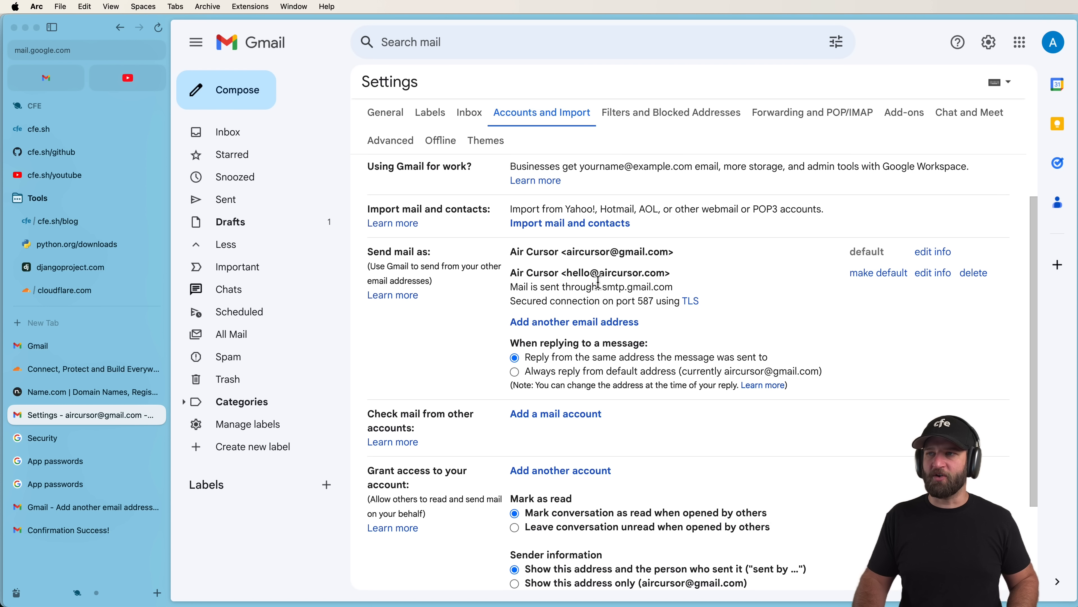
{"action": "left_click", "coordinate": [79, 296]}
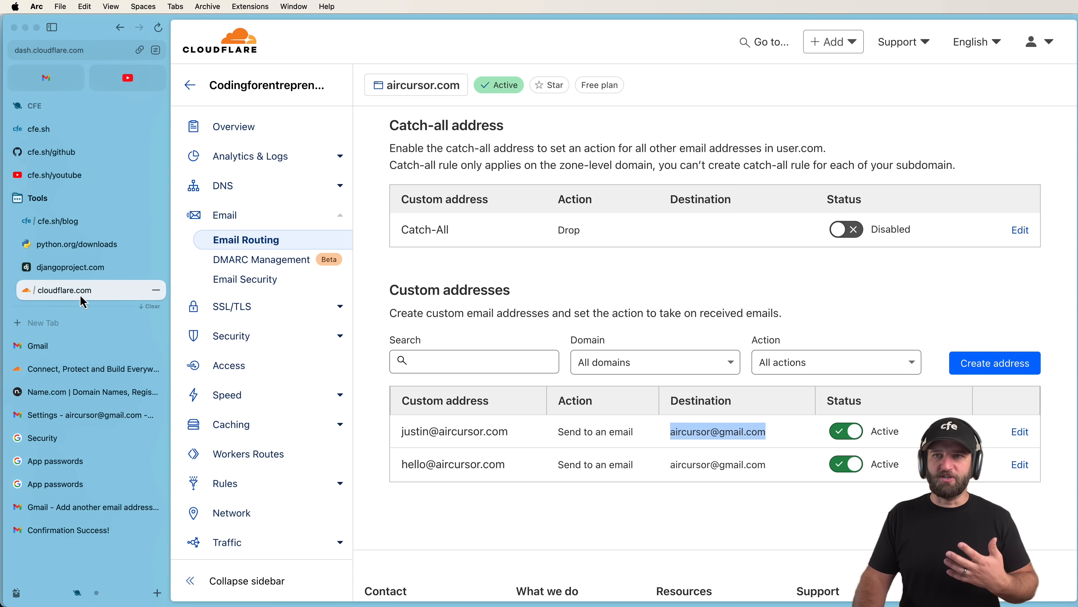
Check both aircursor.com custom addresses forward to the Gmail destination, then return to the Gmail inbox.
{"action": "double_click", "coordinate": [690, 430]}
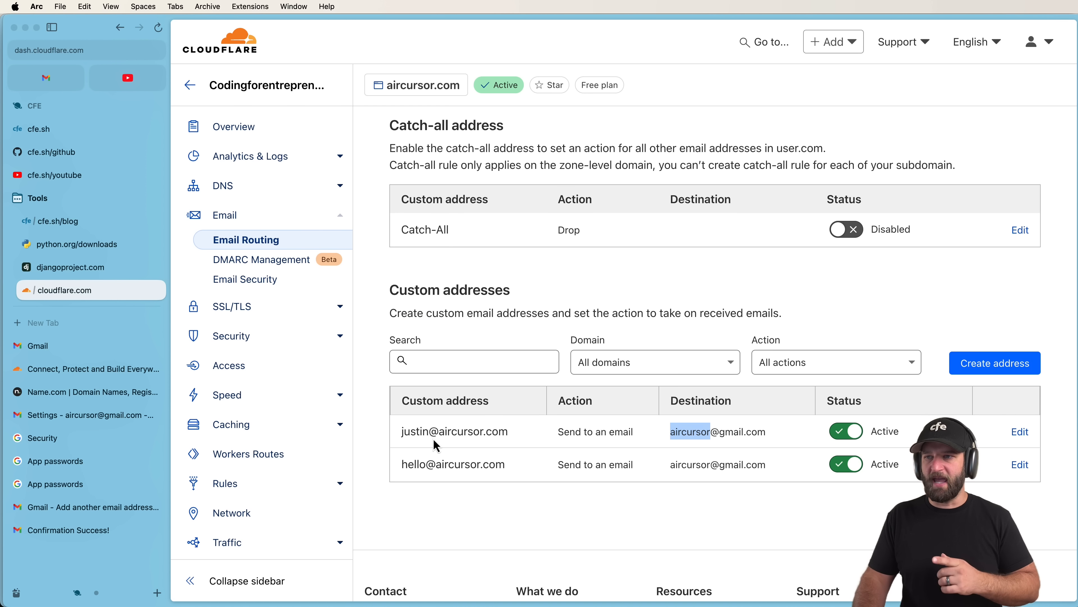
{"action": "left_click_drag", "start_coordinate": [404, 428], "coordinate": [514, 431]}
{"action": "left_click", "coordinate": [513, 430]}
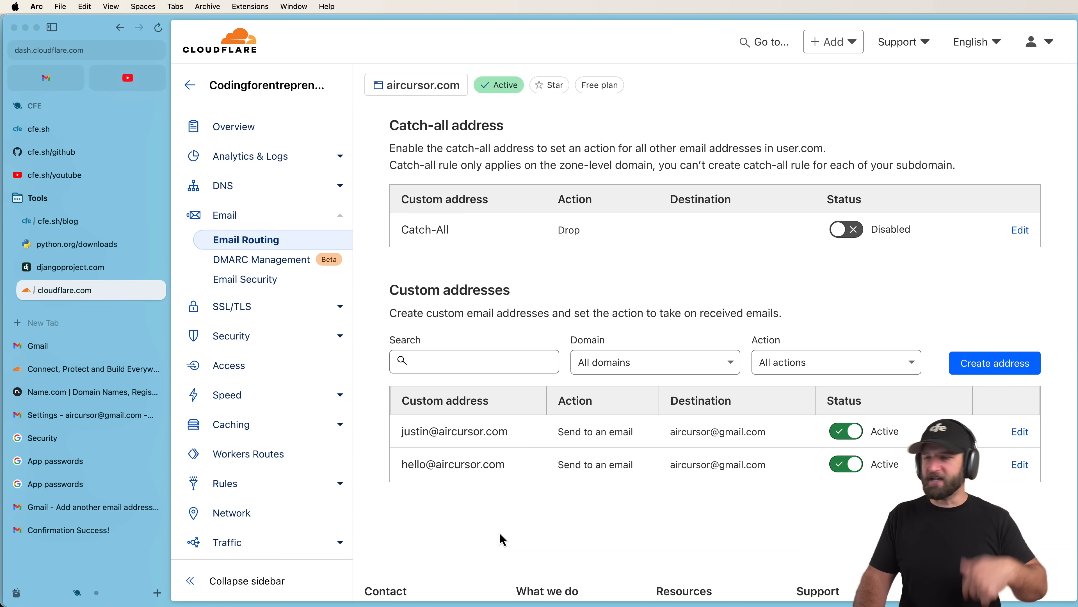
{"action": "left_click_drag", "start_coordinate": [657, 431], "coordinate": [787, 442]}
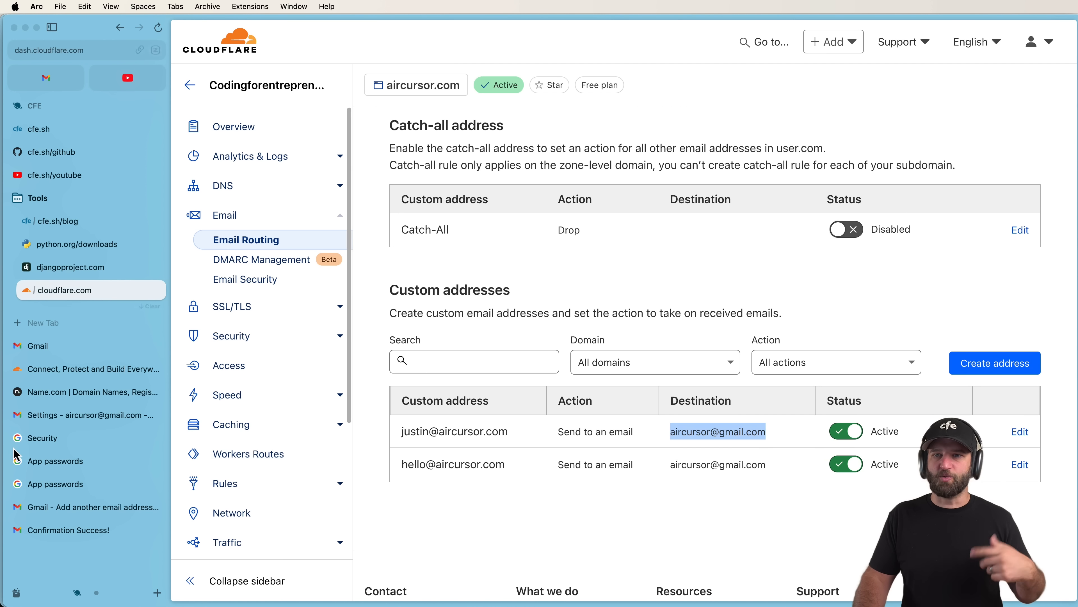
{"action": "left_click", "coordinate": [19, 415]}
{"action": "left_click", "coordinate": [261, 138]}
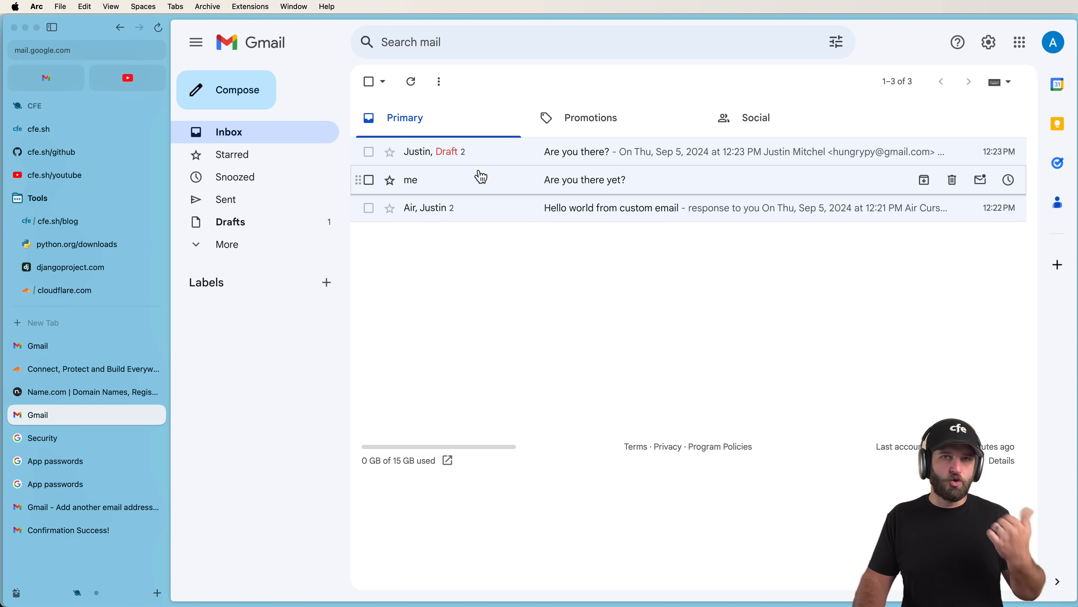
Open the 'Are you there?' thread and delete its unsent reply draft.
{"action": "left_click", "coordinate": [488, 163]}
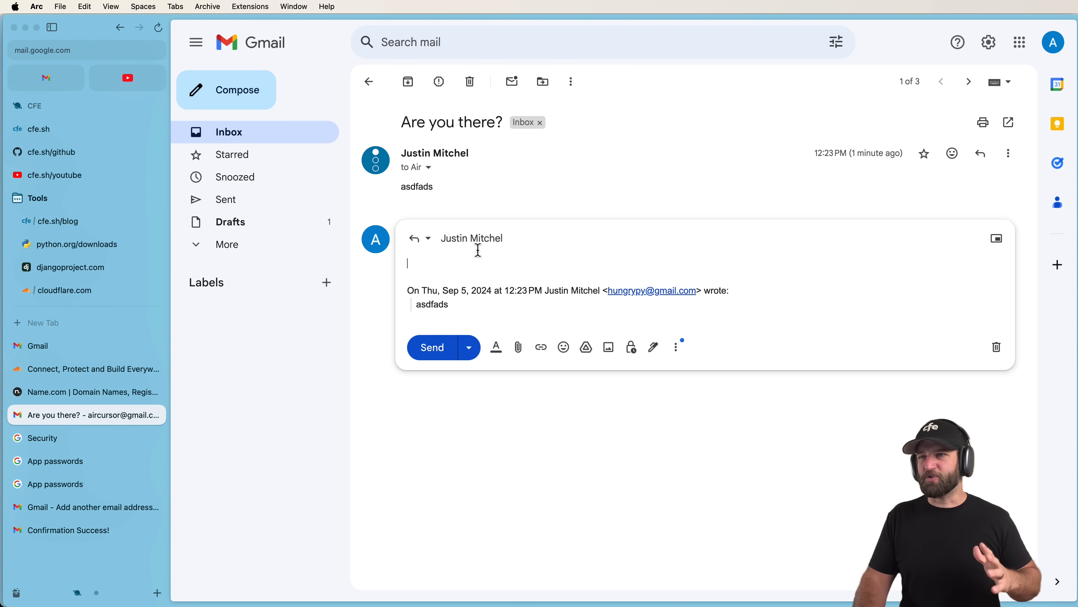
{"action": "left_click", "coordinate": [467, 239]}
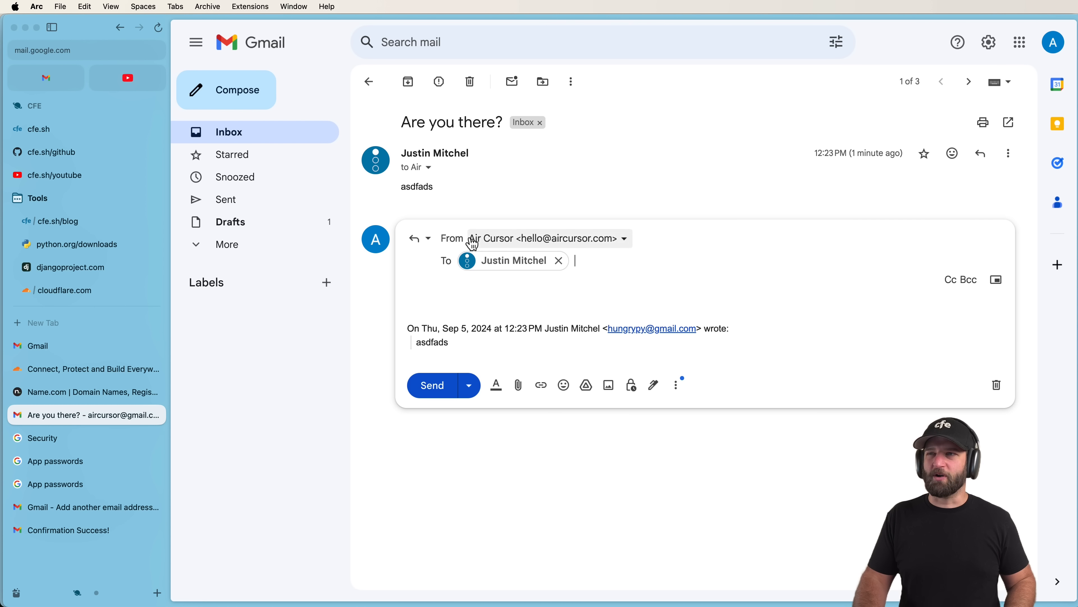
{"action": "left_click", "coordinate": [998, 386]}
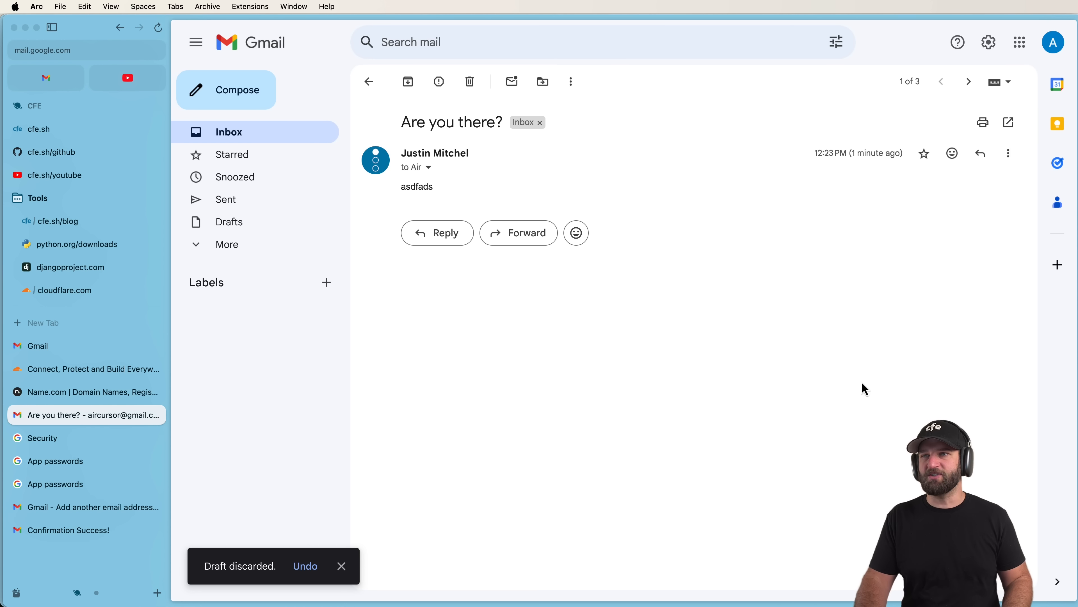